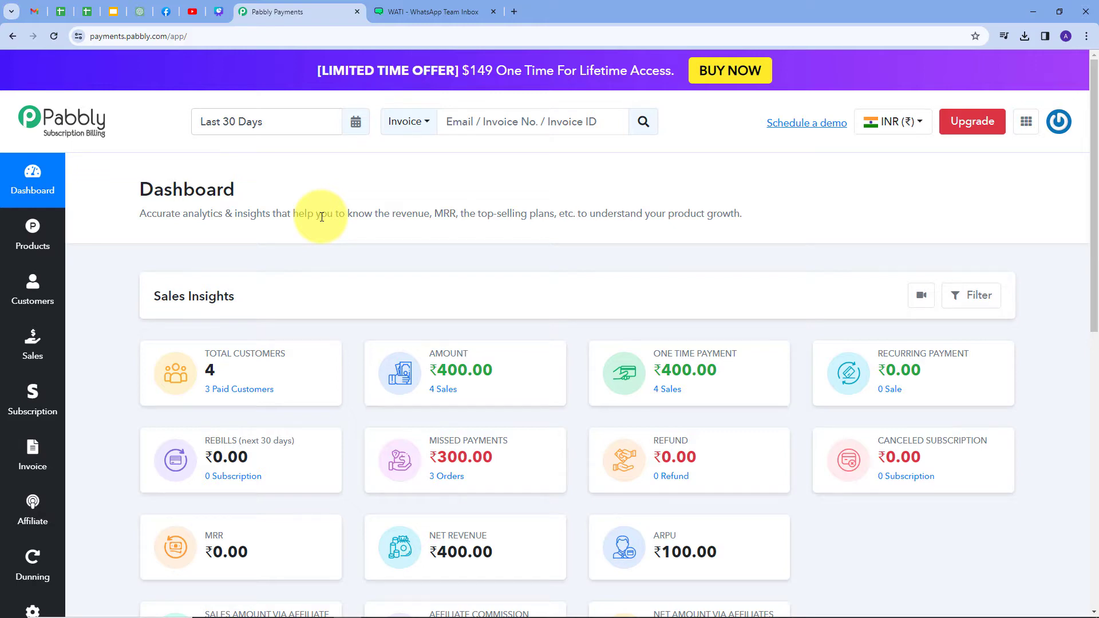
click(400, 11)
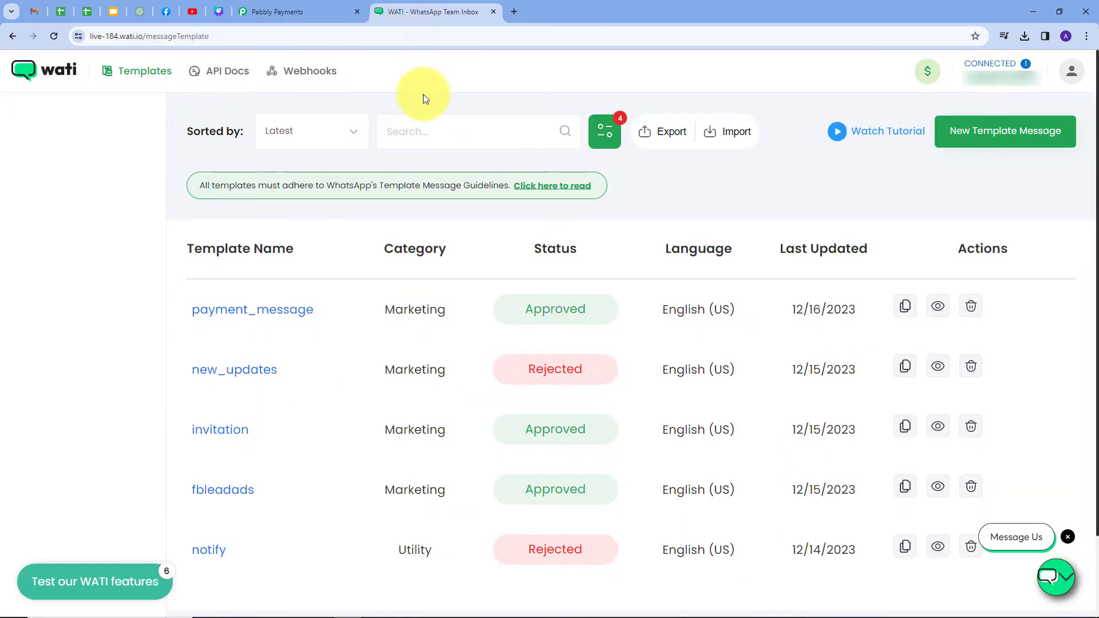
click(309, 13)
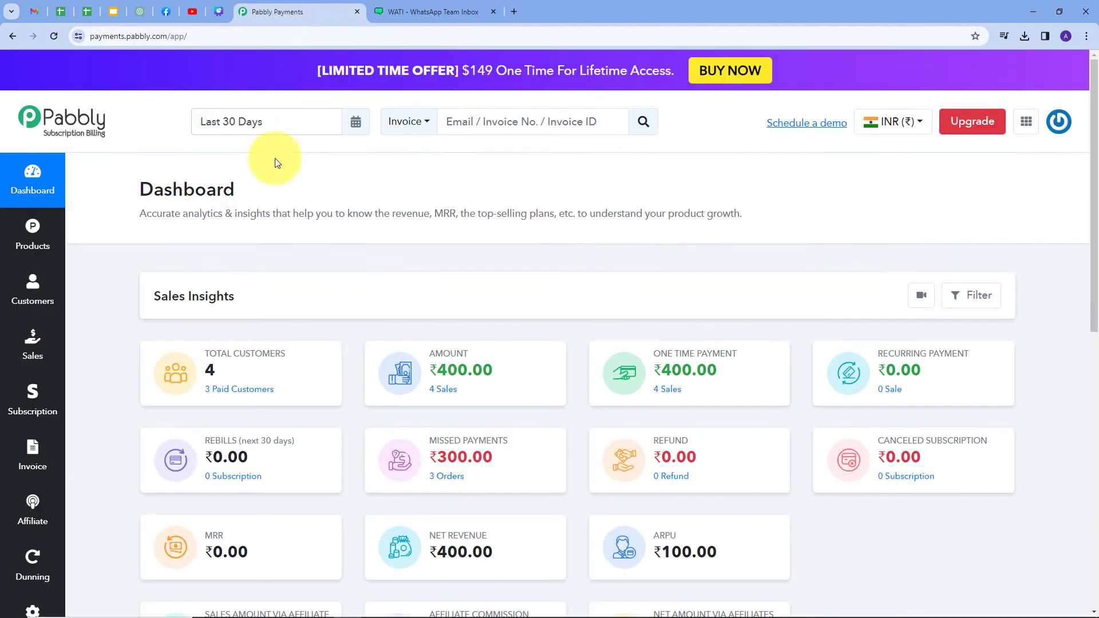
click(406, 17)
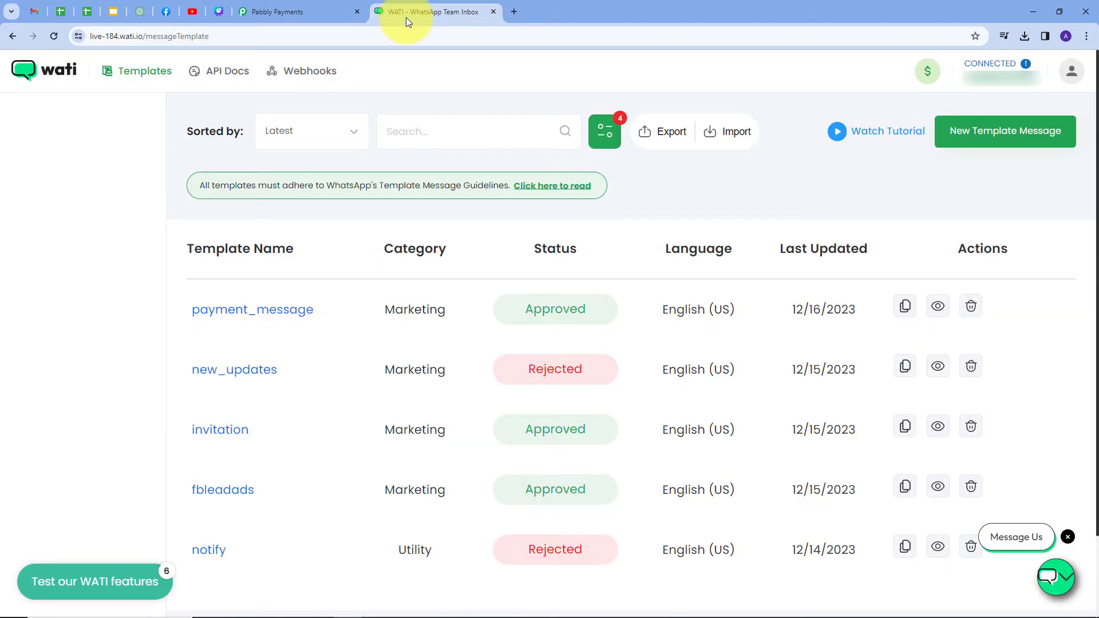
Step: Open the pabbly.com website in a new browser tab
click(515, 12)
text(pa)
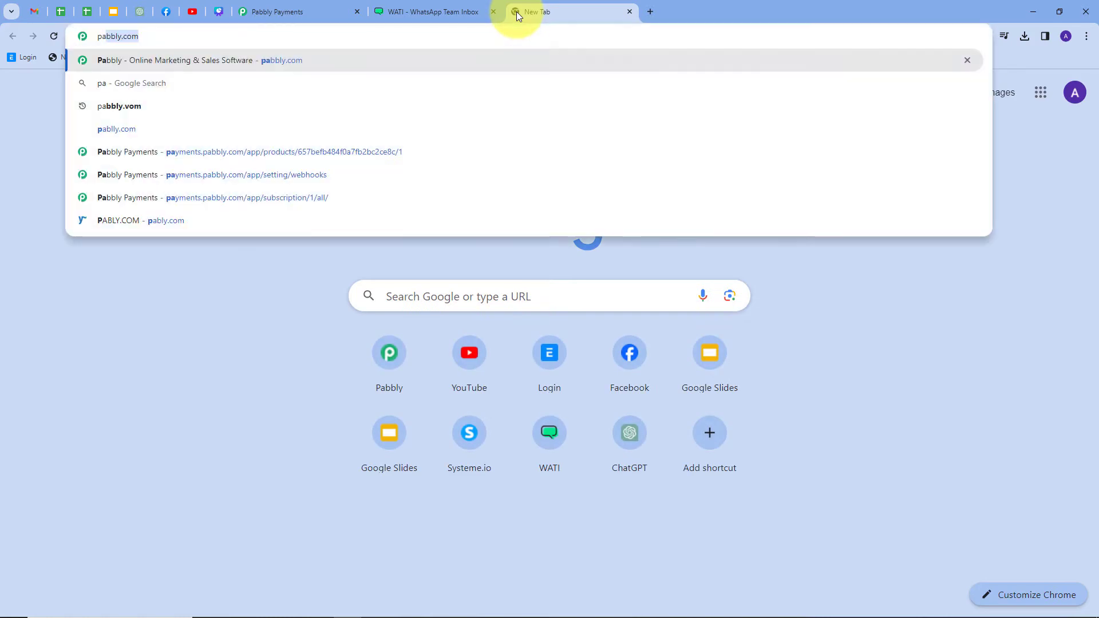
text(bbly.c)
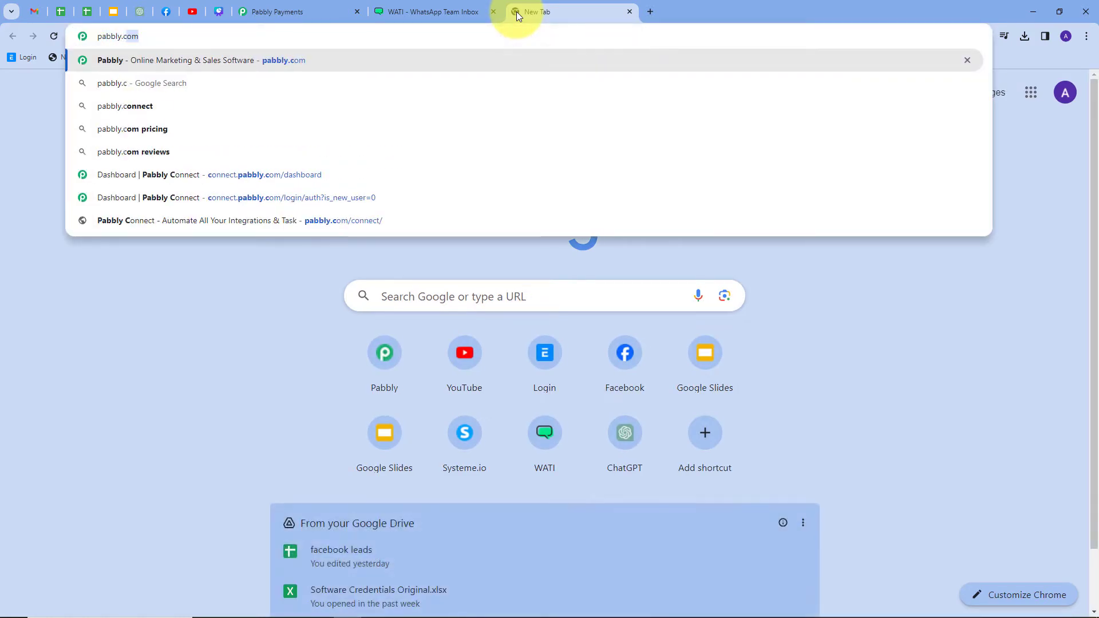
key(Return)
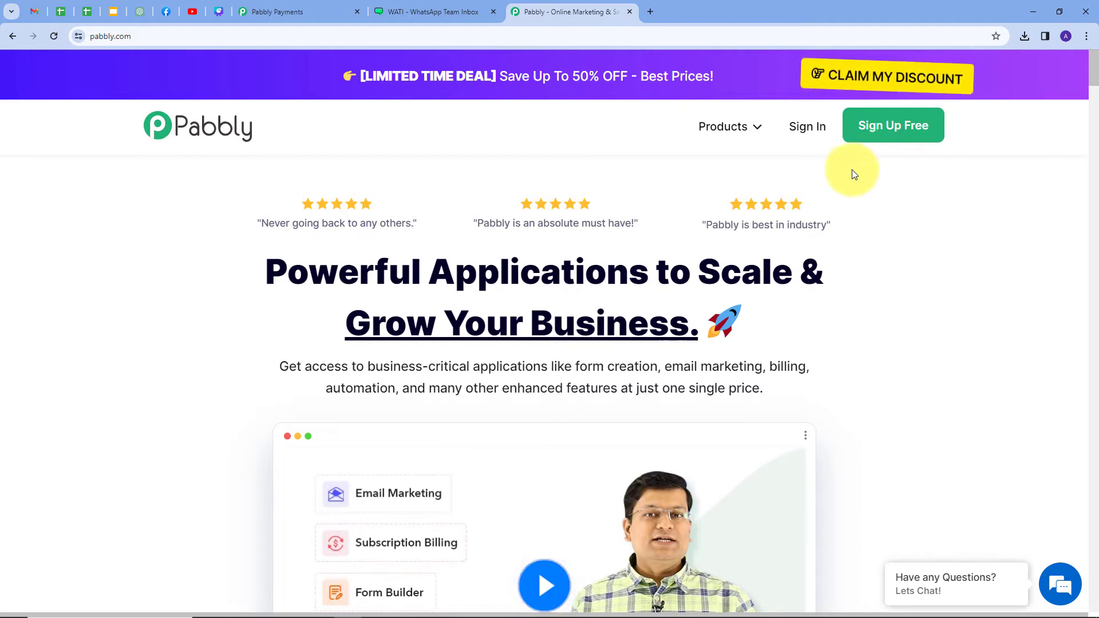
Step: Sign in to Pabbly and access the Pabbly Connect app
click(806, 143)
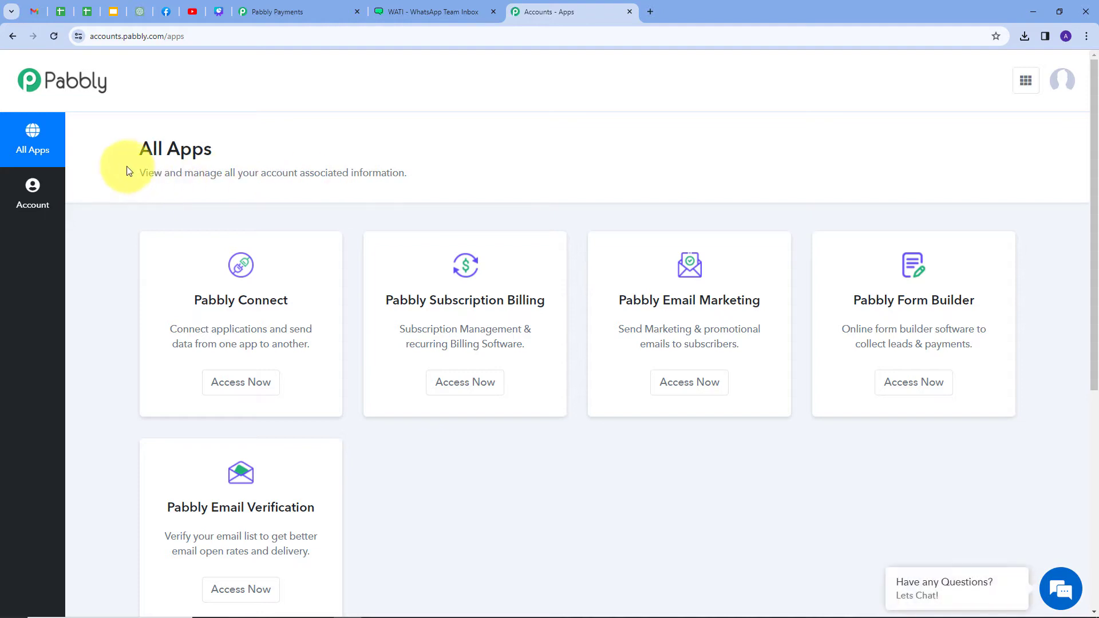
scroll(562, 155, down, 1)
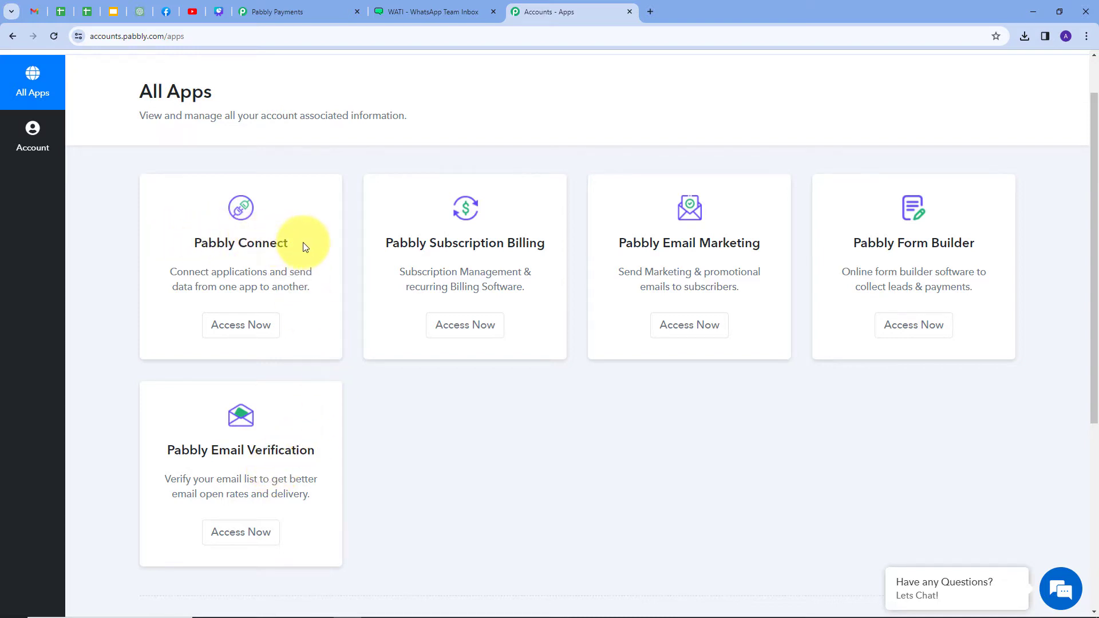
click(249, 328)
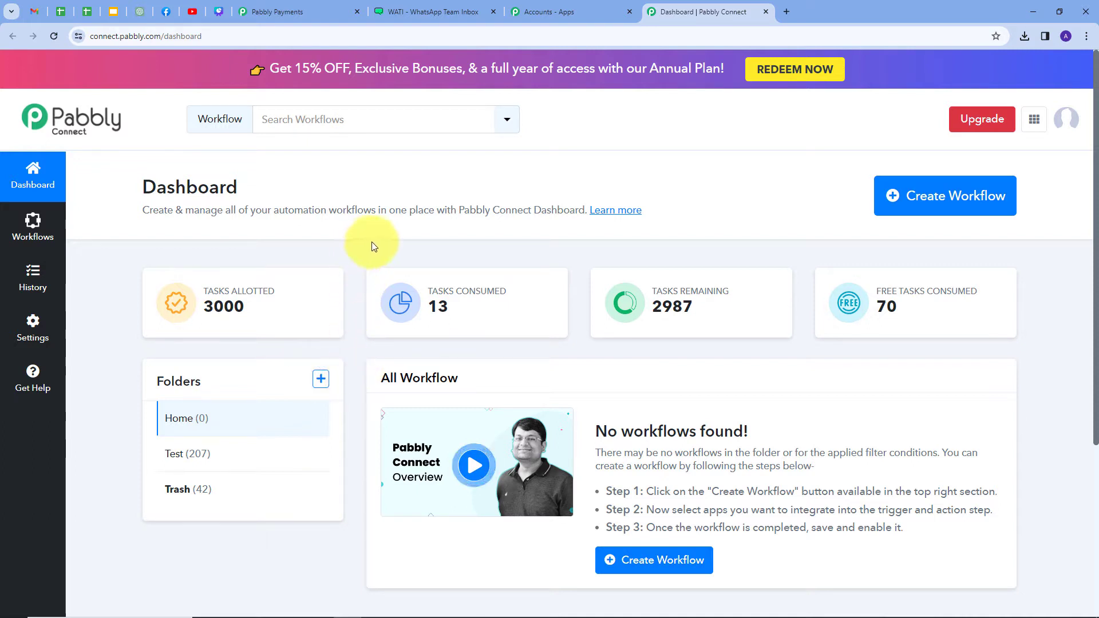
Step: Create a workflow in the Home folder with a name beginning "Send Whatsapp Messages for Payments in Pabbly Subscription"
click(913, 199)
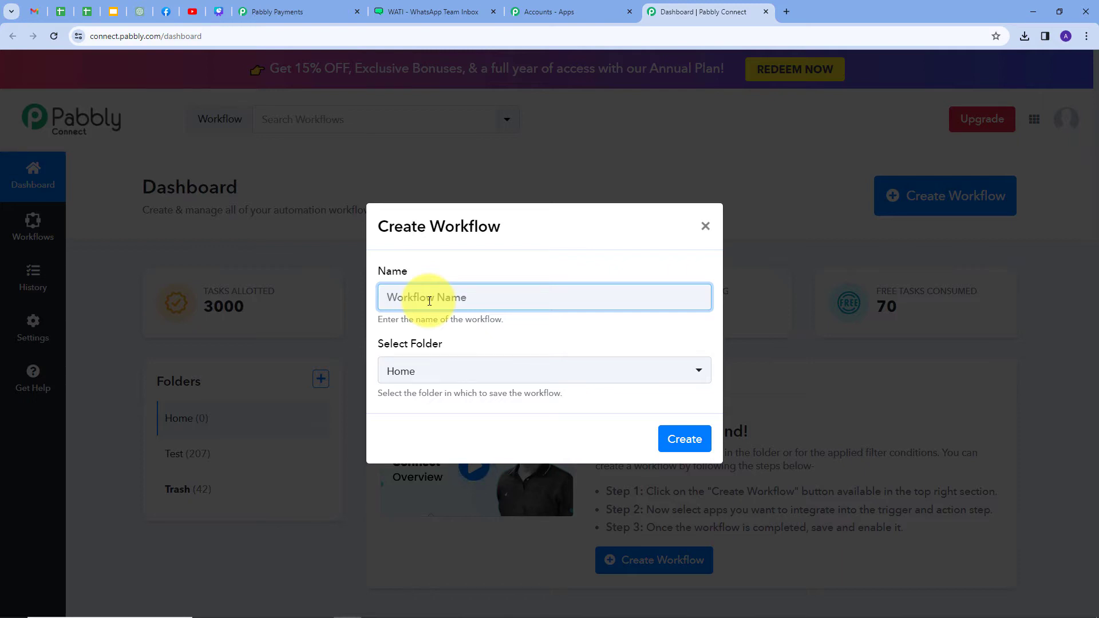
key(ctrl+v)
click(474, 275)
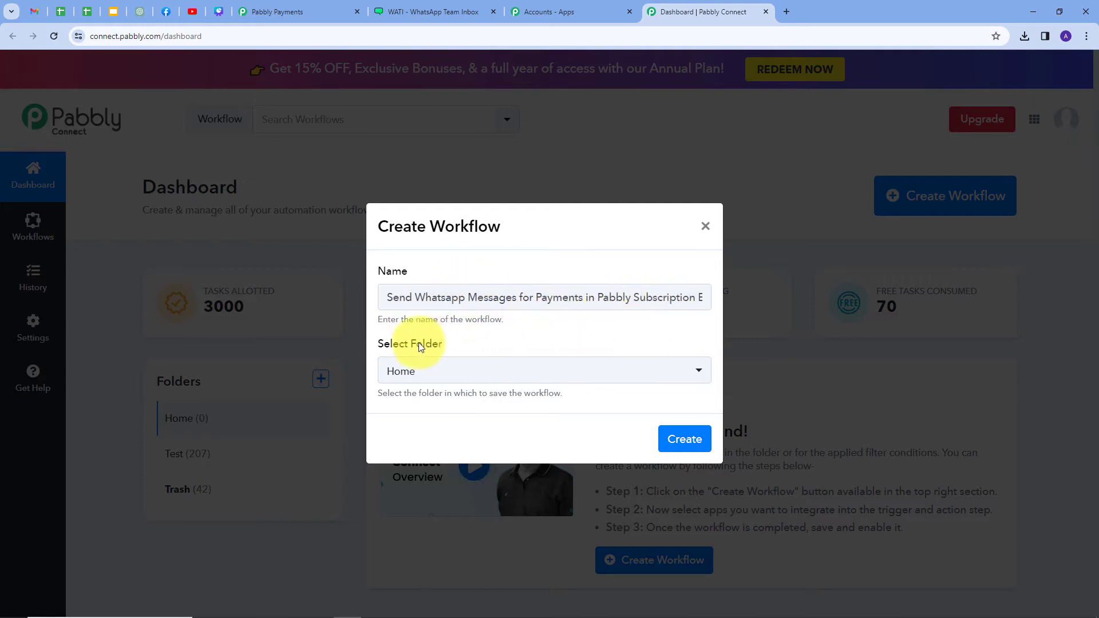
click(501, 372)
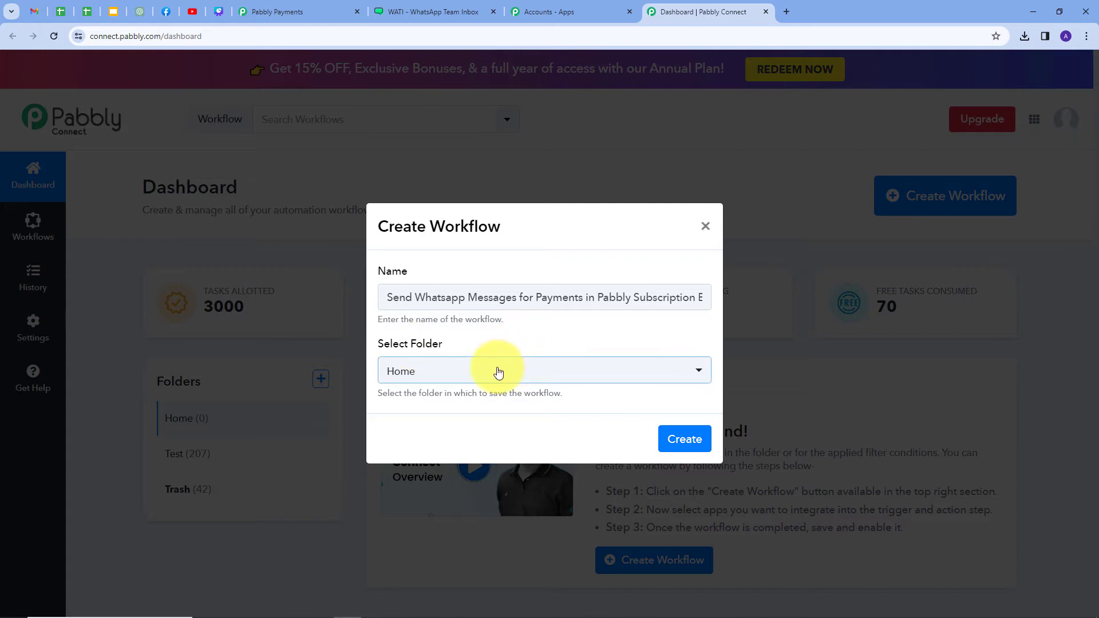
click(498, 372)
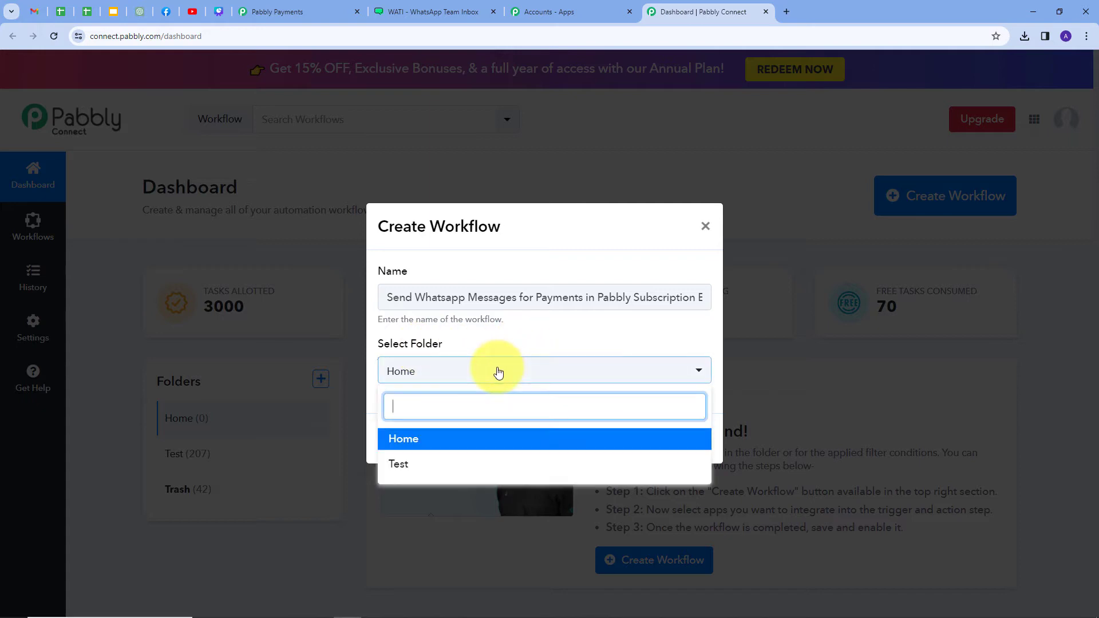
click(405, 439)
click(677, 433)
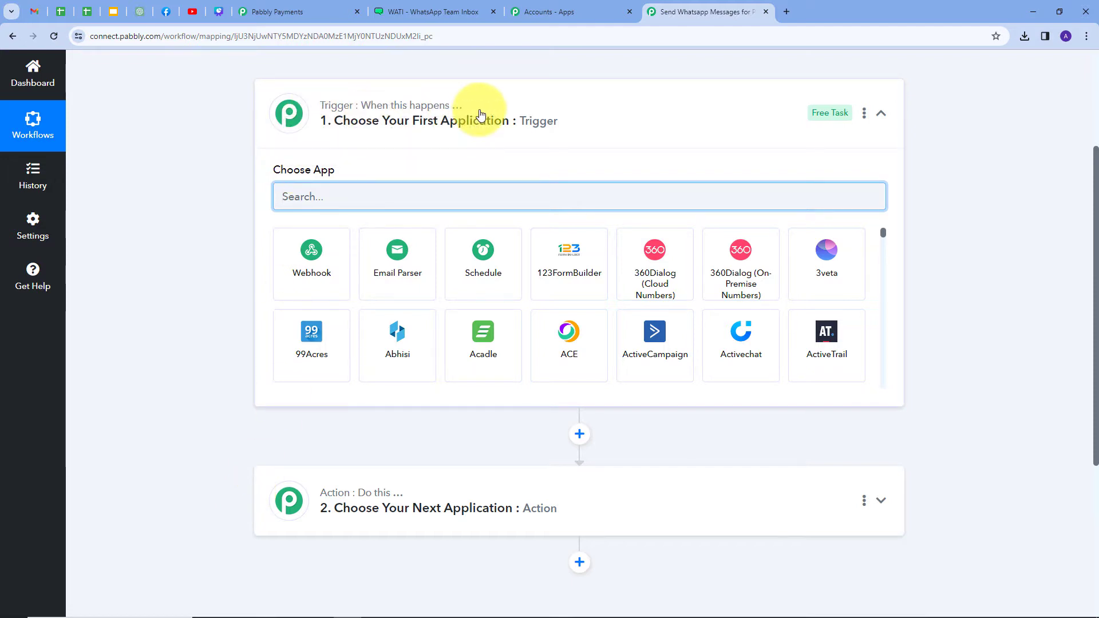
Step: Set the workflow's trigger app to Pabbly Subscription Billing with the Successful Payment trigger event
mouse_move(400, 502)
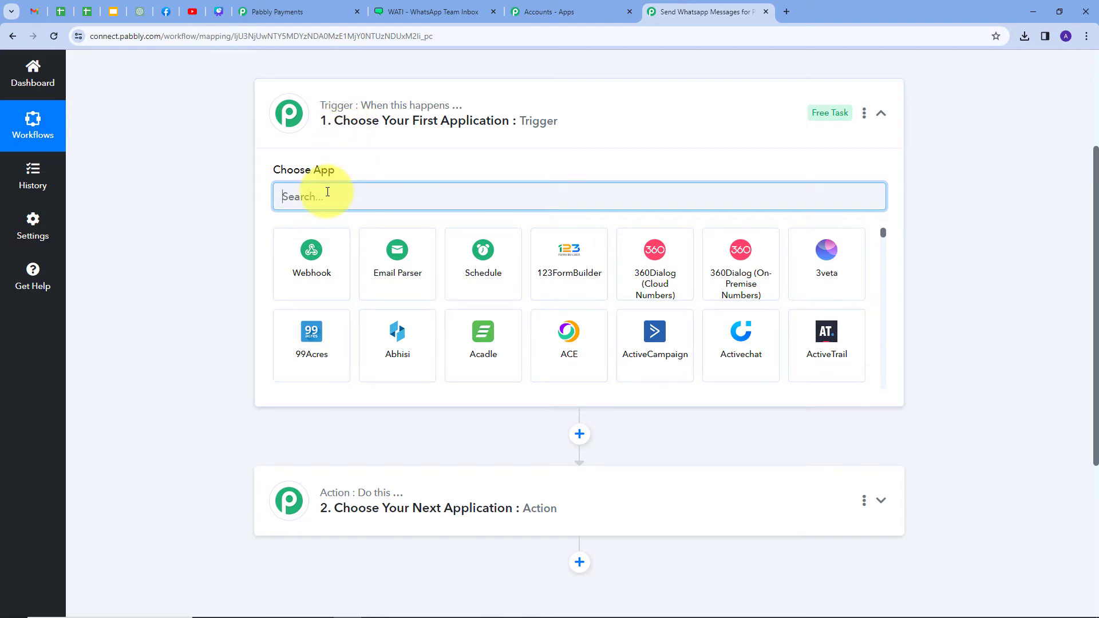
text(pabb)
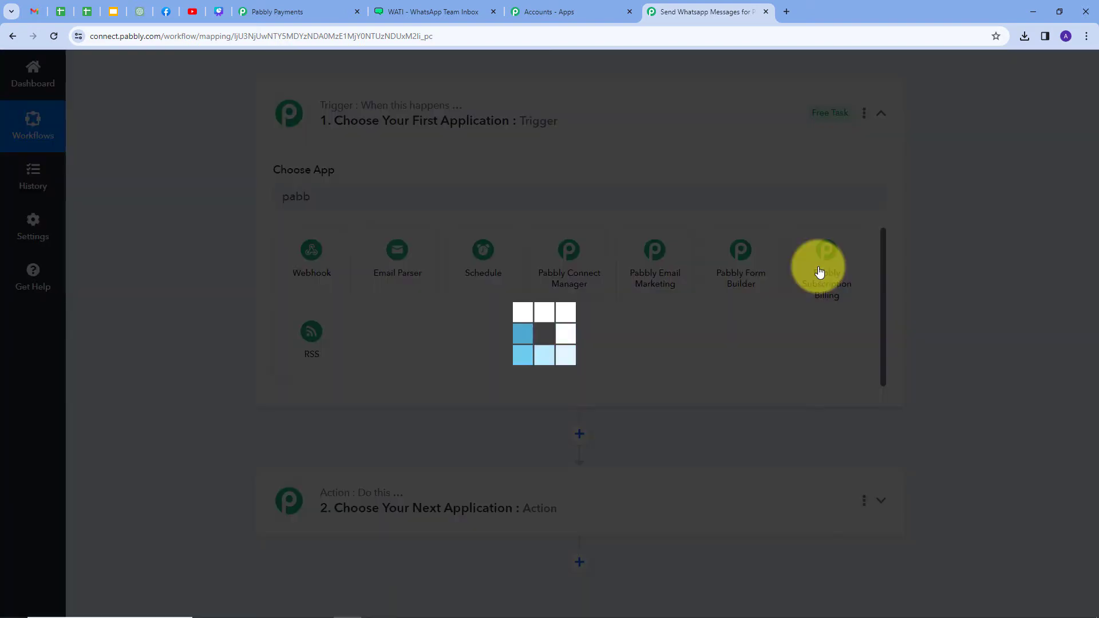
click(820, 271)
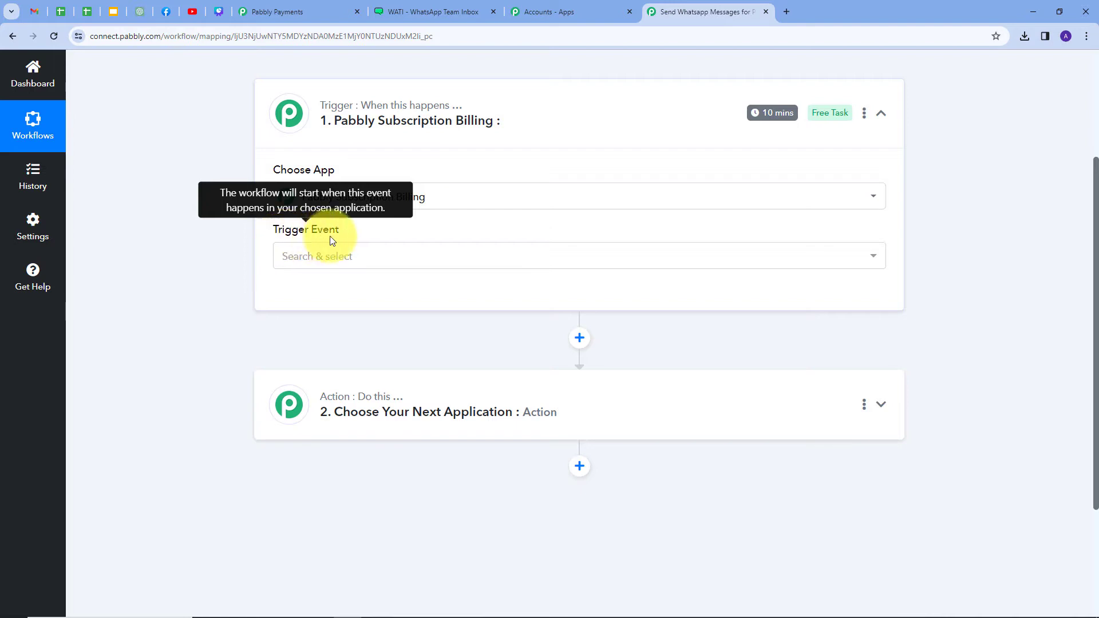
click(525, 254)
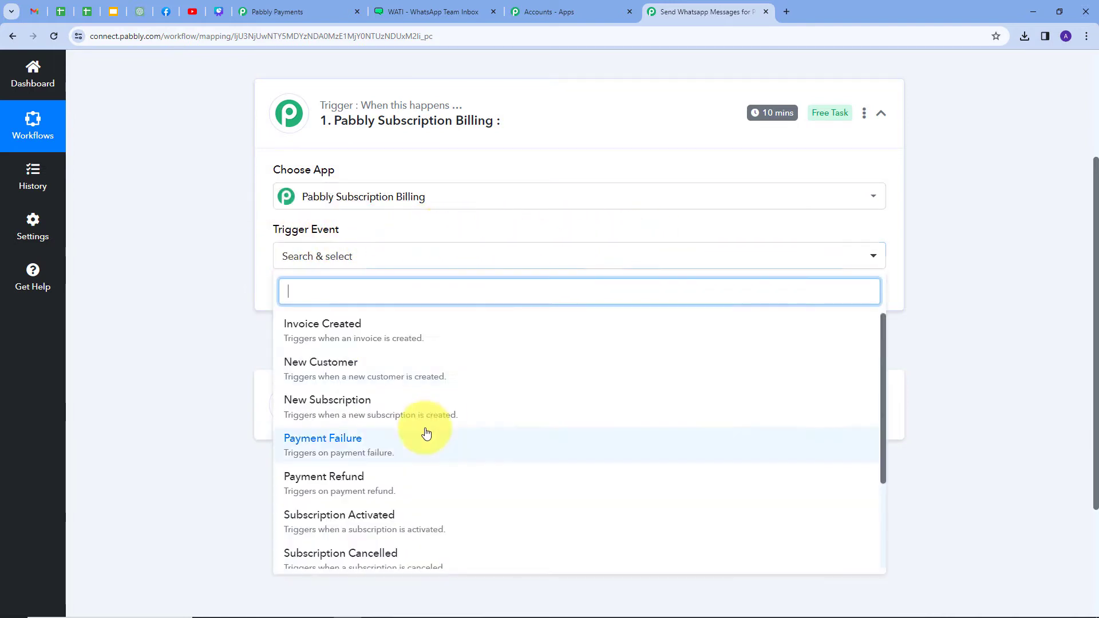
scroll(436, 378, down, 3)
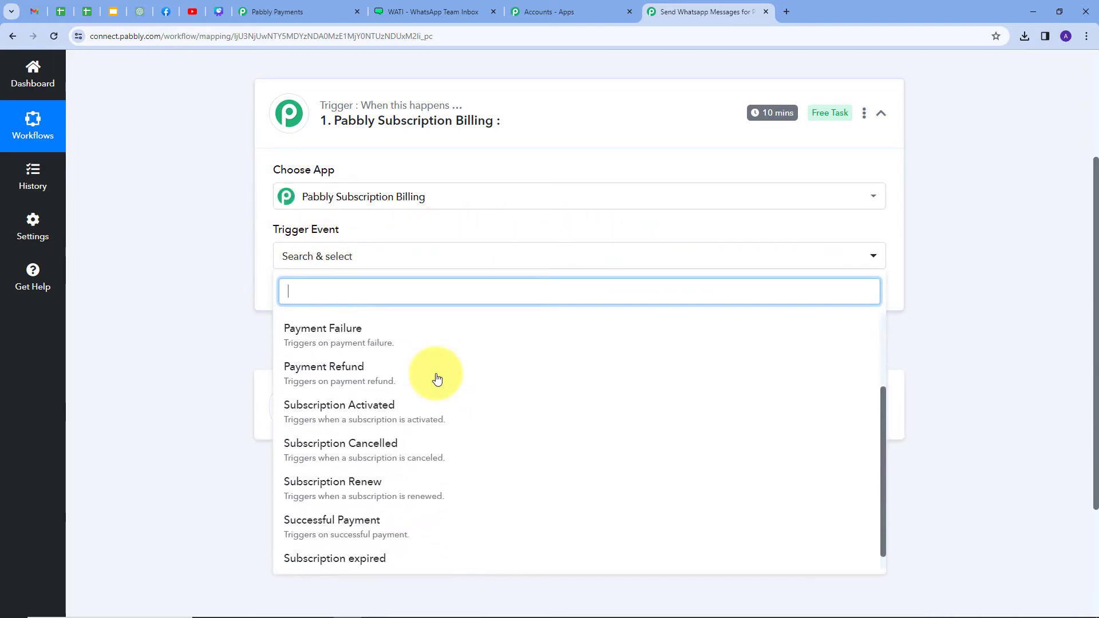
click(325, 511)
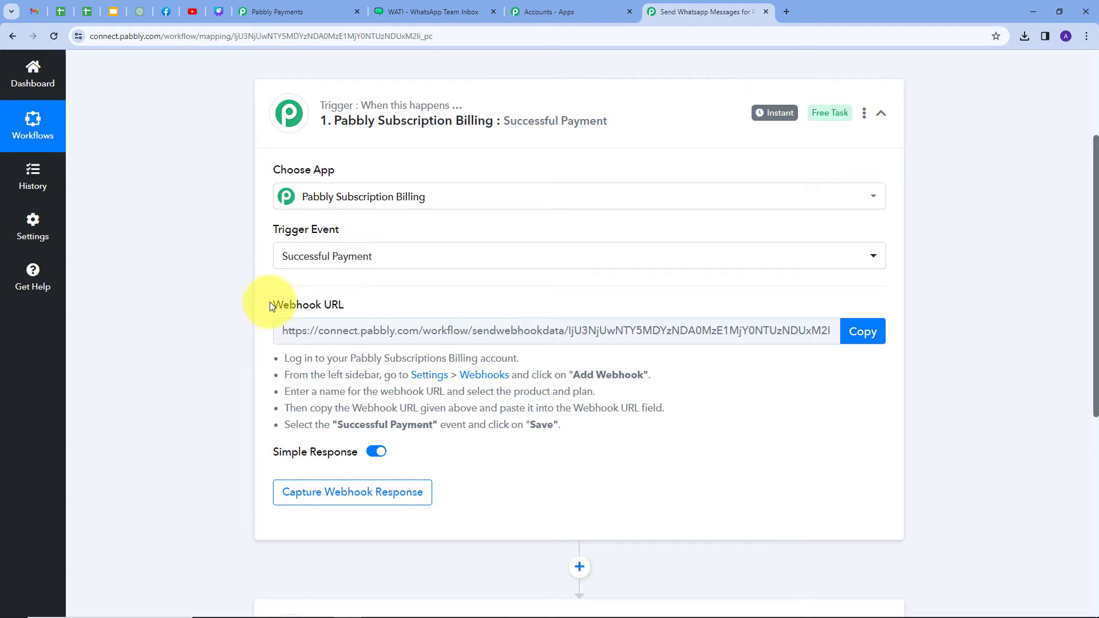
Step: Go over the webhook setup instructions and copy the trigger's webhook URL
drag(269, 303, 376, 306)
click(377, 306)
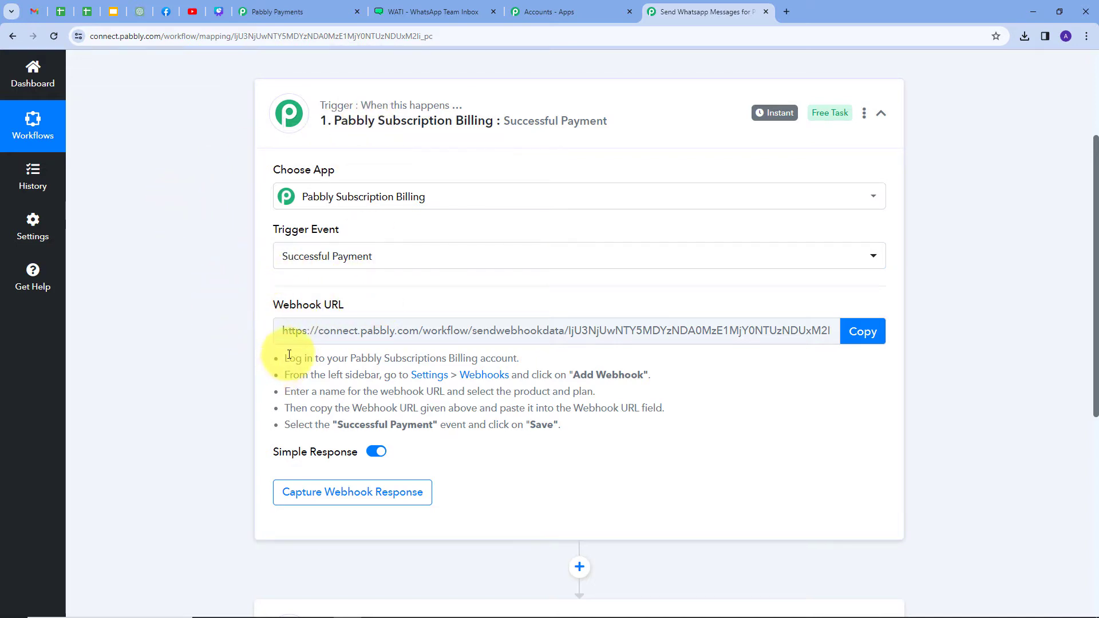
drag(289, 355, 608, 449)
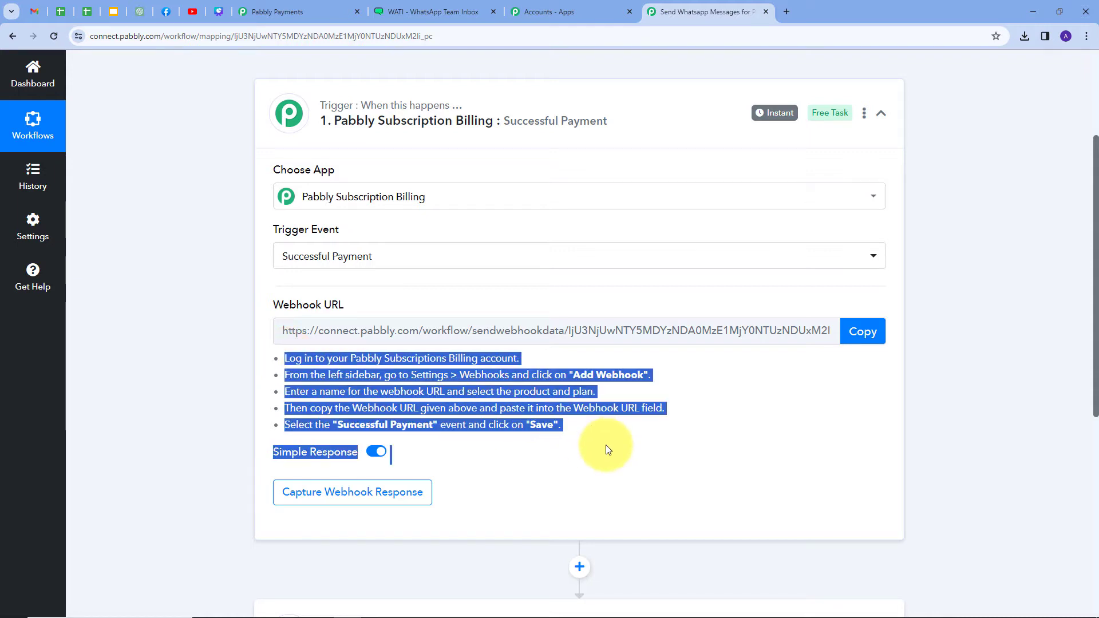
click(863, 334)
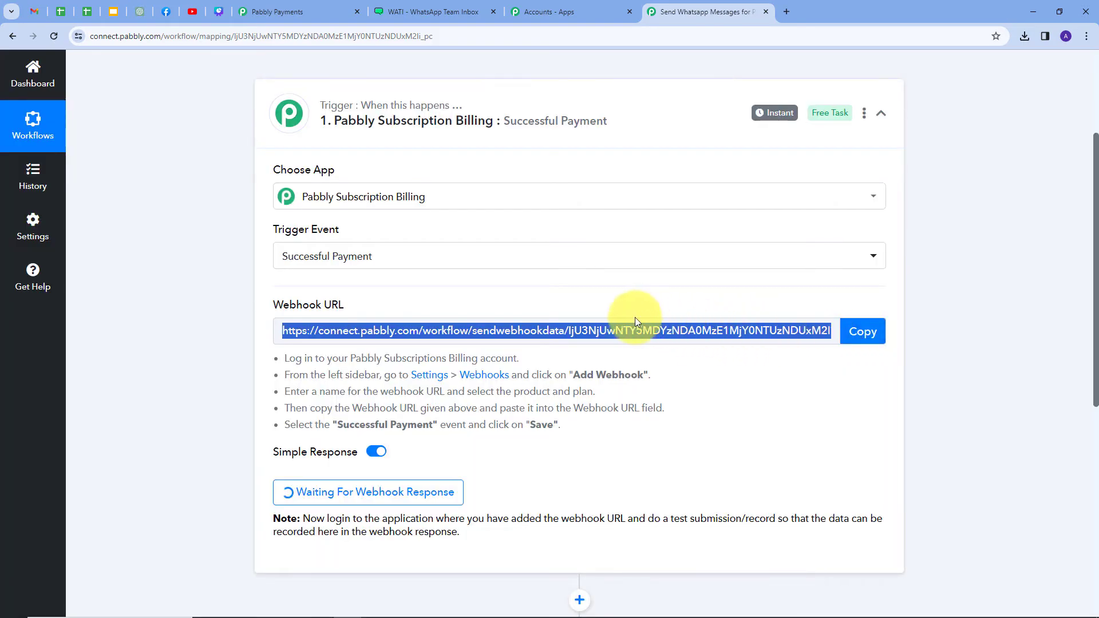
Step: Switch to Pabbly Subscription Billing and open its Webhook settings
click(286, 11)
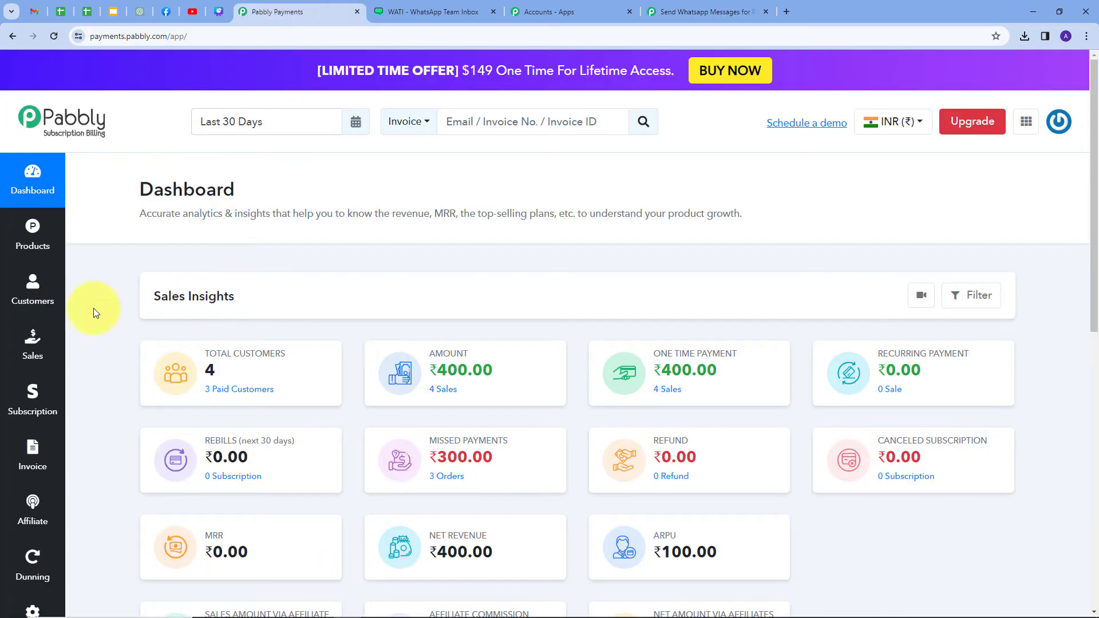
scroll(37, 332, down, 3)
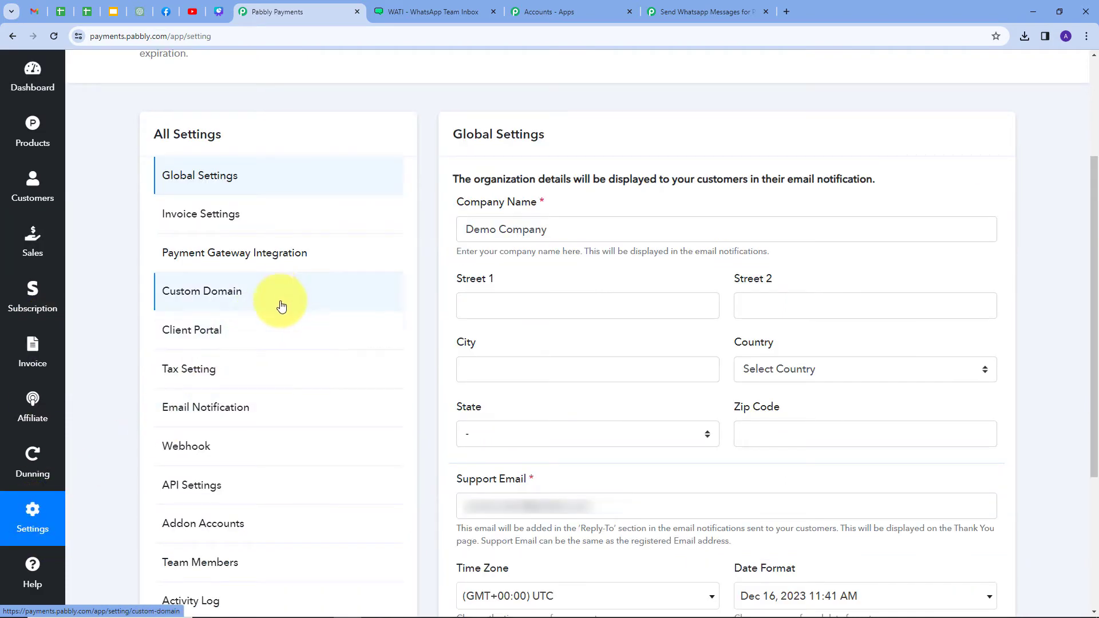
scroll(286, 301, down, 1)
scroll(287, 301, down, 1)
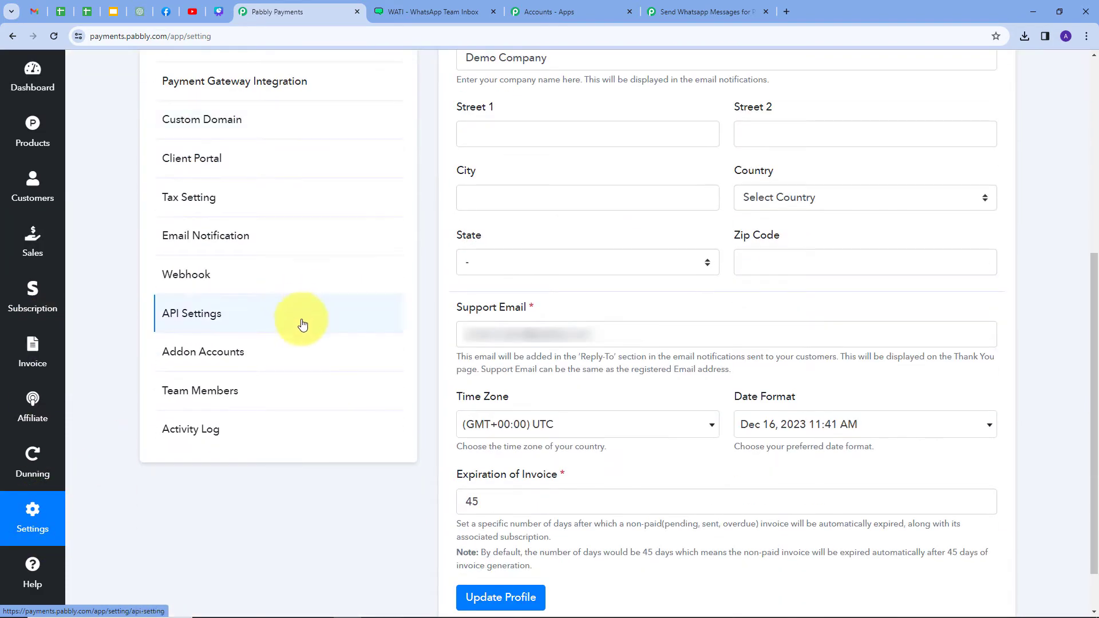
click(193, 277)
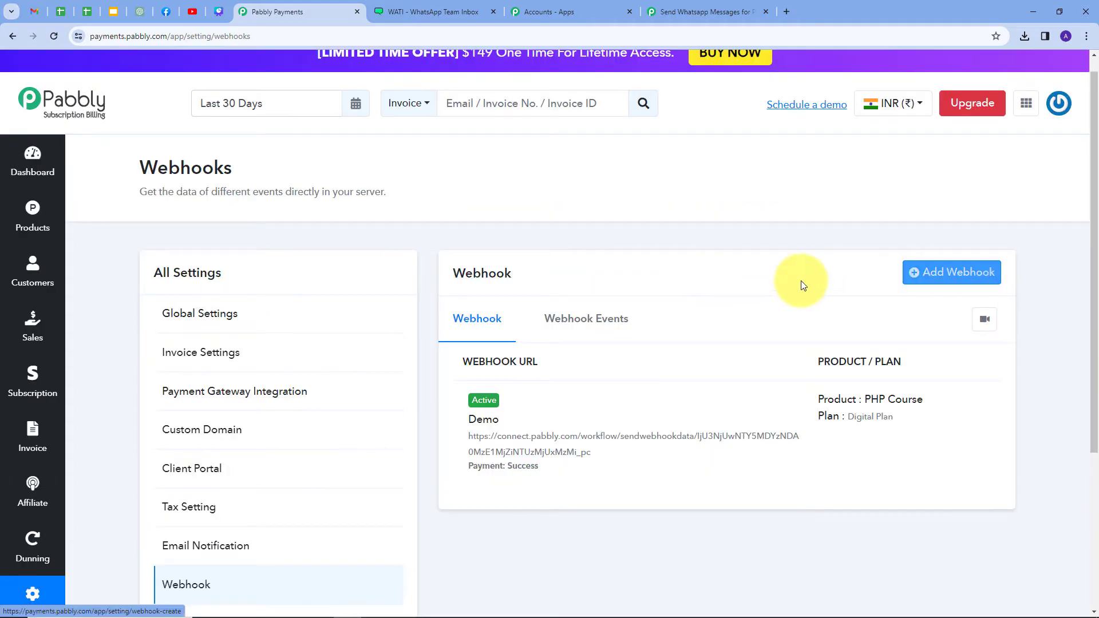
Step: Add a new webhook and name it "Testing"
click(935, 277)
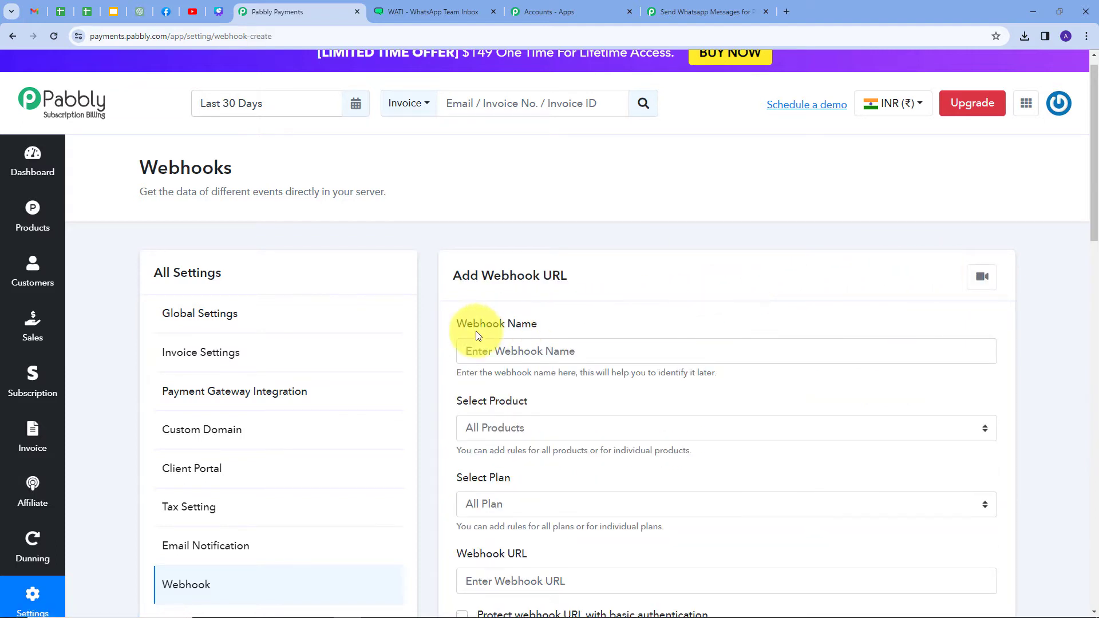
click(534, 349)
text(Testing)
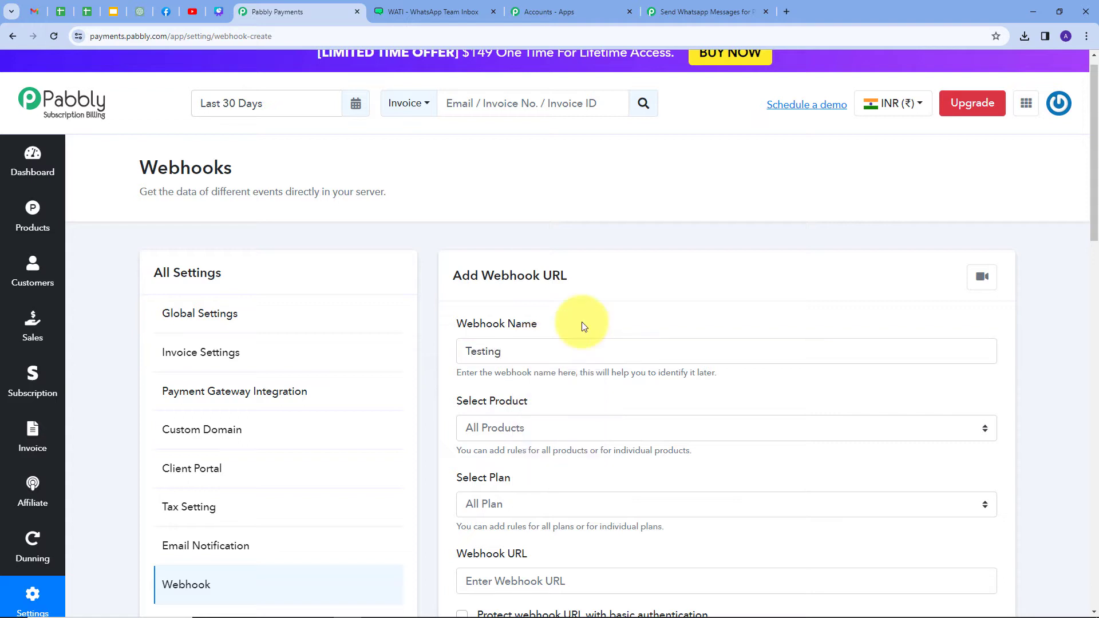
Step: Apply the Testing webhook to All Products and All Plan
scroll(582, 322, down, 1)
scroll(598, 344, down, 1)
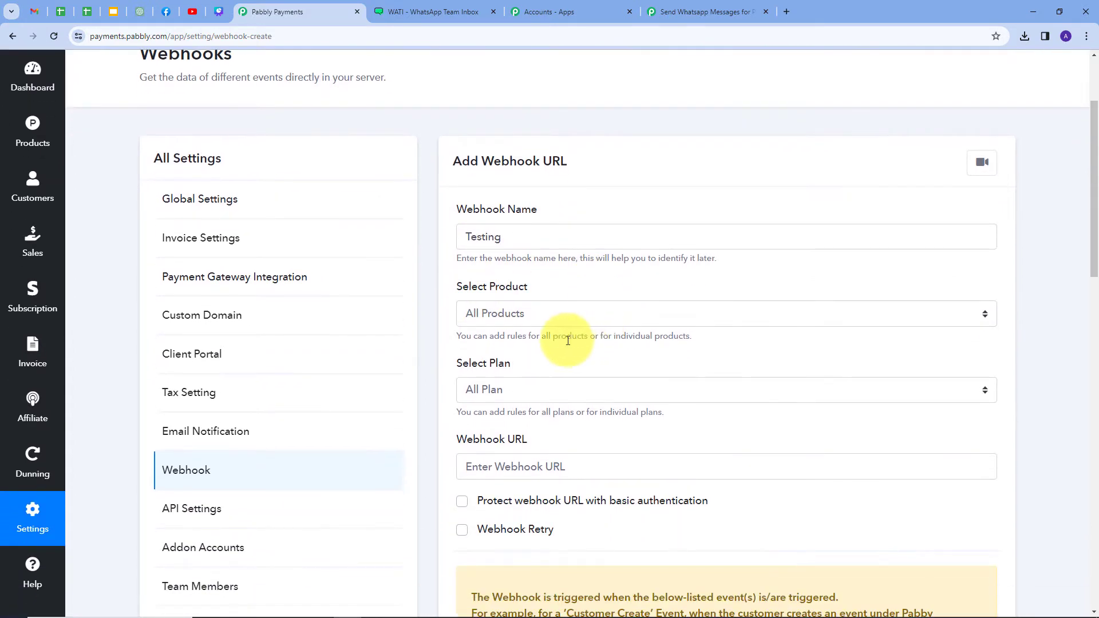
click(747, 318)
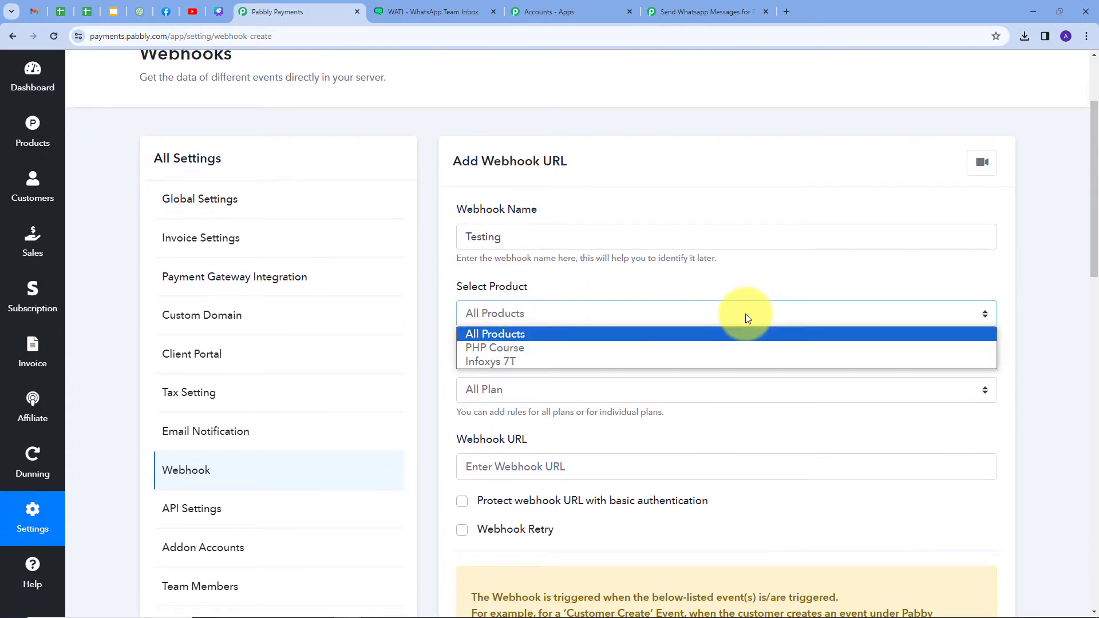
click(493, 334)
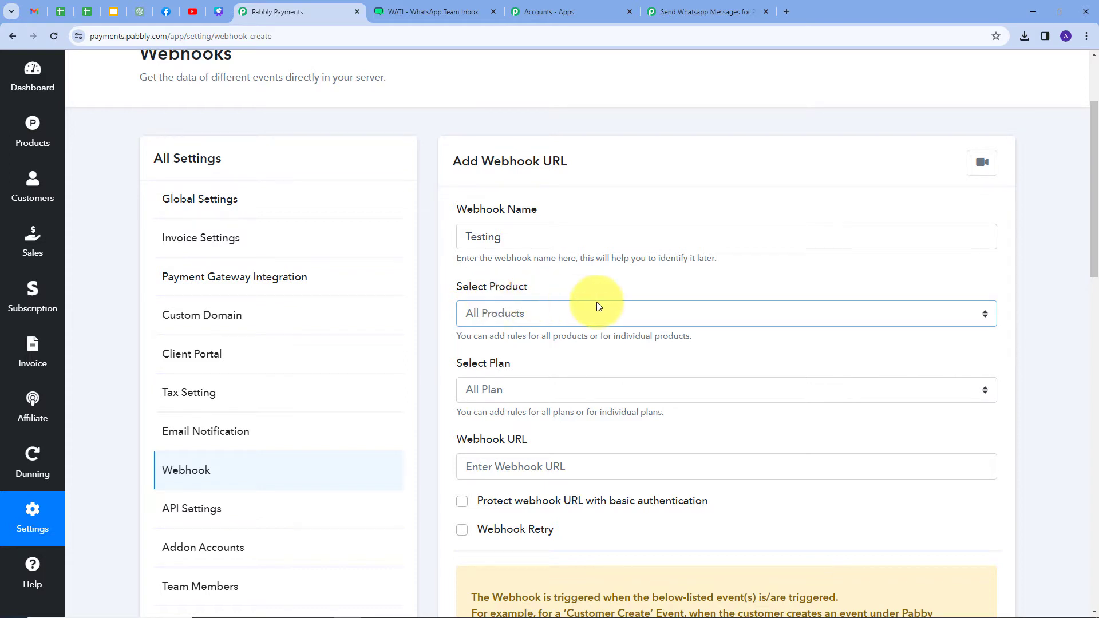
scroll(573, 303, down, 1)
click(558, 333)
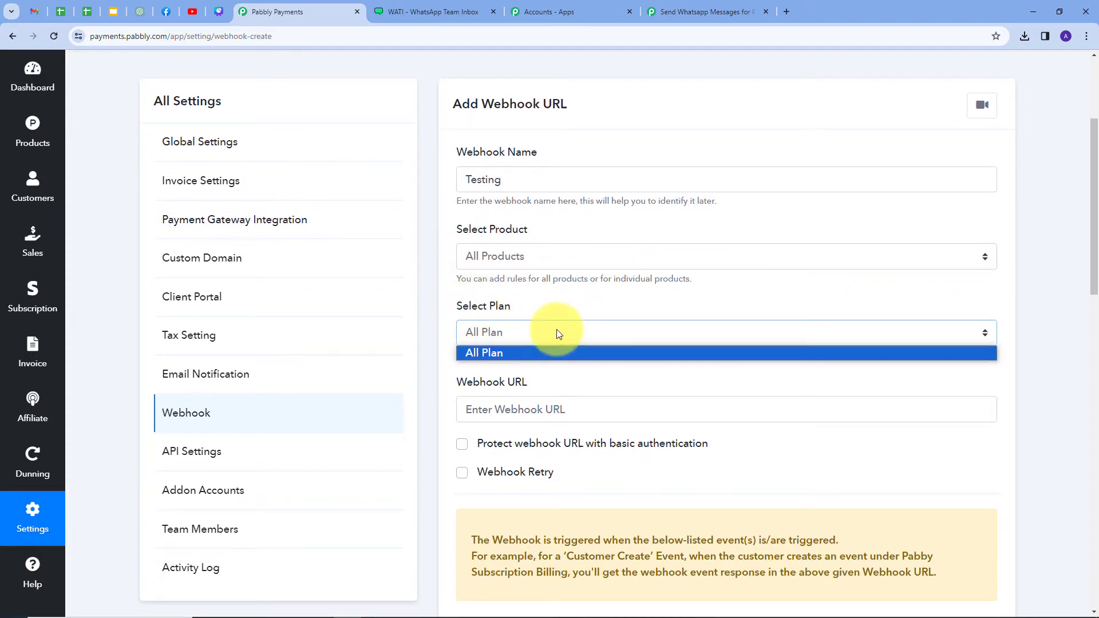
click(483, 351)
Step: Paste the copied trigger webhook URL as the Testing webhook's destination URL
scroll(523, 300, down, 2)
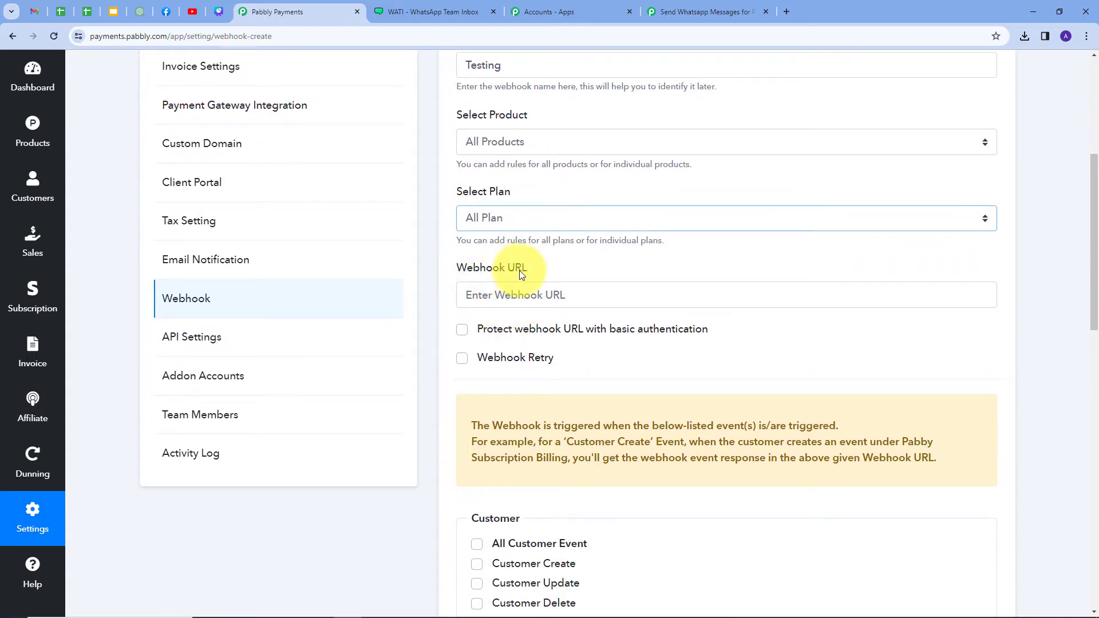
click(512, 296)
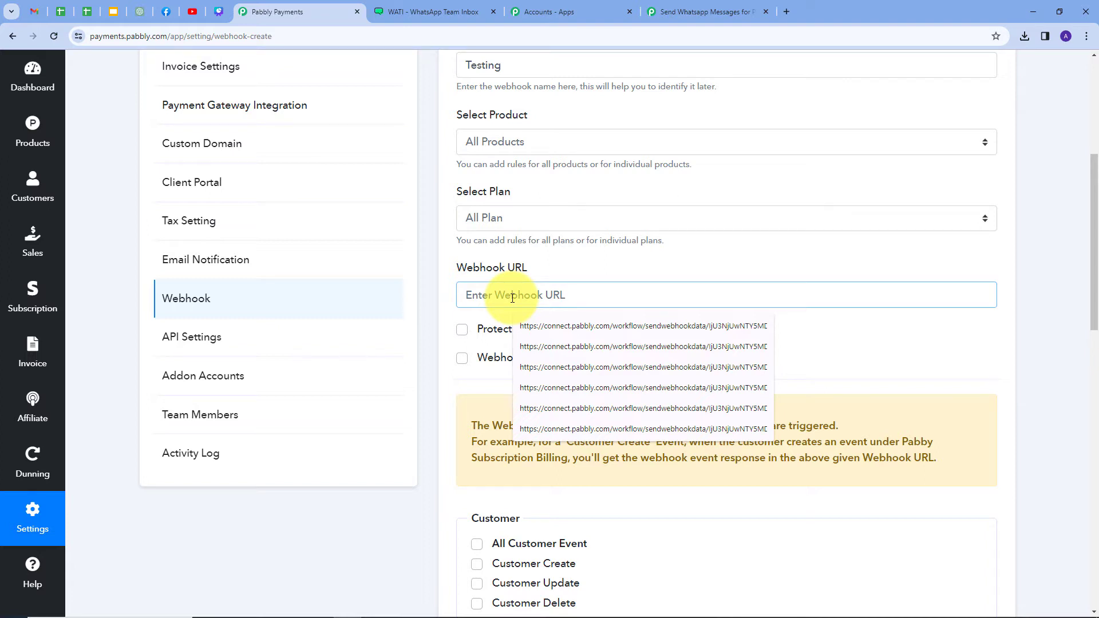
key(ctrl+v)
click(560, 276)
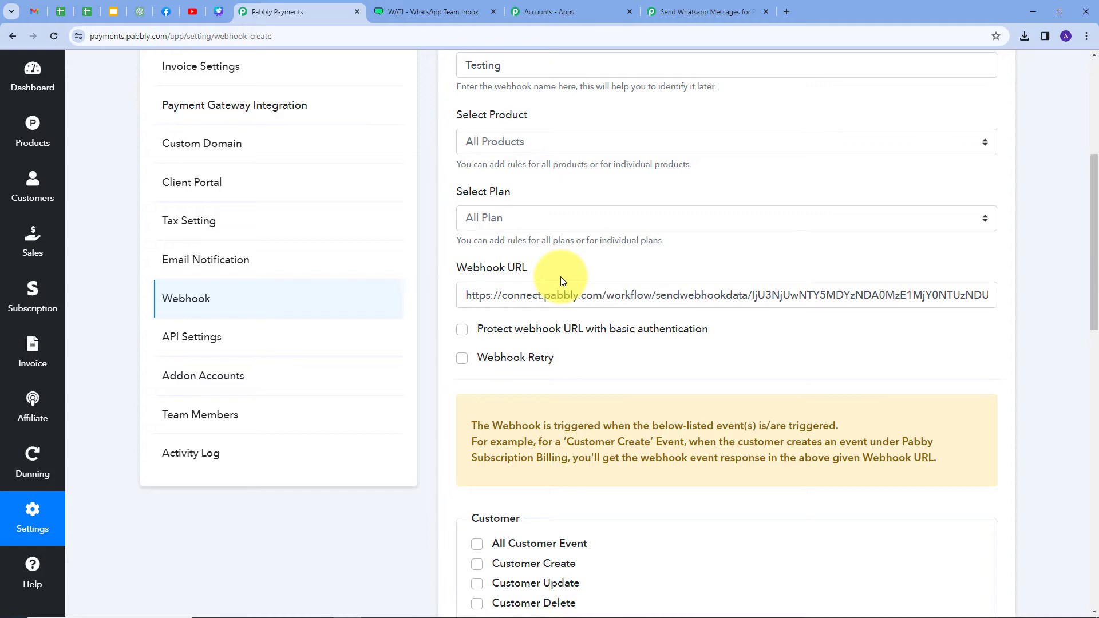
Step: Subscribe the Testing webhook to the Successful Payment event, save it and dismiss the confirmation
scroll(575, 263, down, 10)
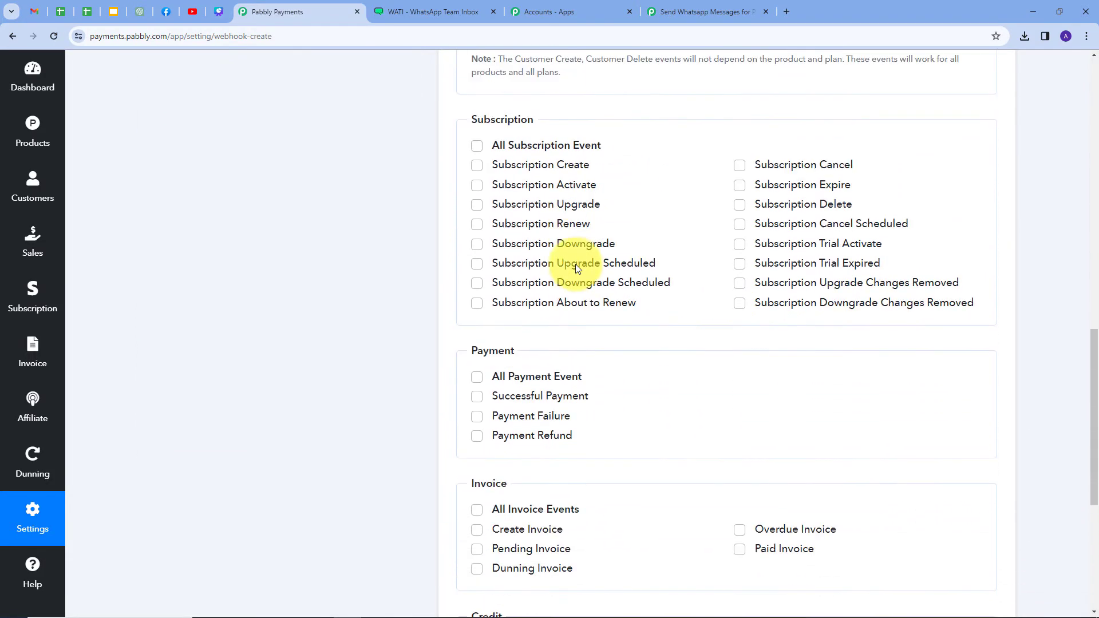
scroll(576, 263, down, 1)
scroll(575, 268, up, 1)
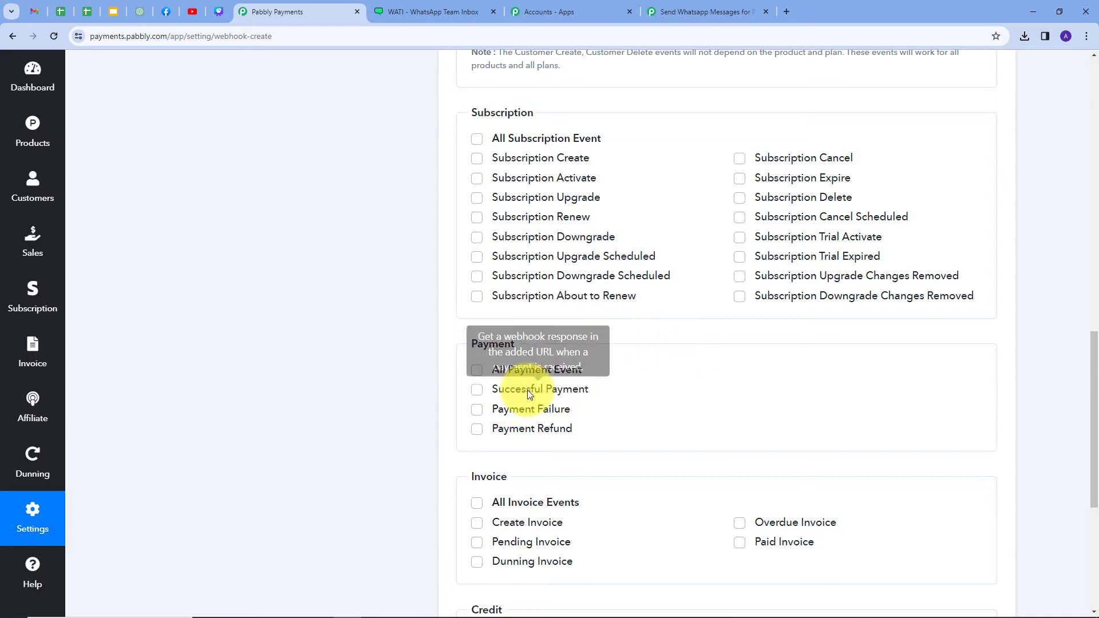
click(475, 390)
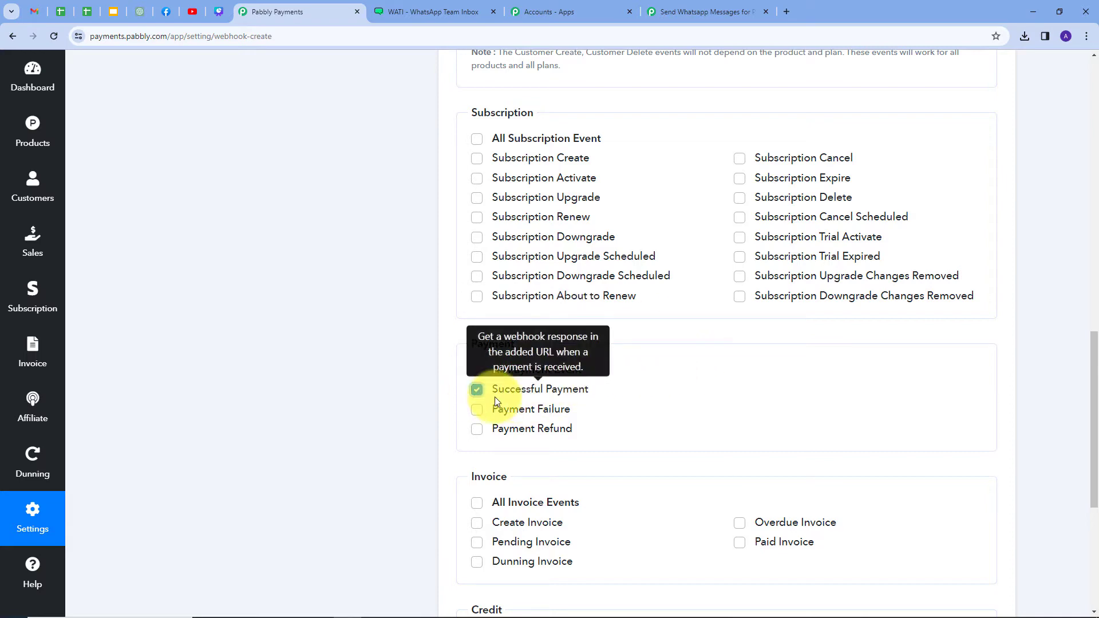
scroll(664, 331, down, 5)
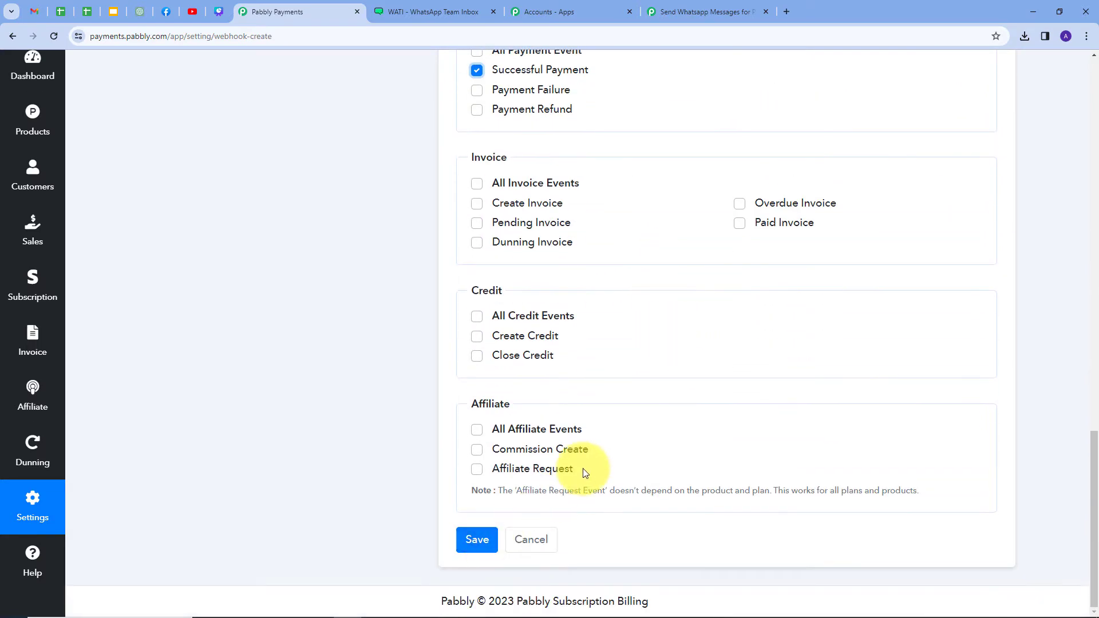
click(478, 540)
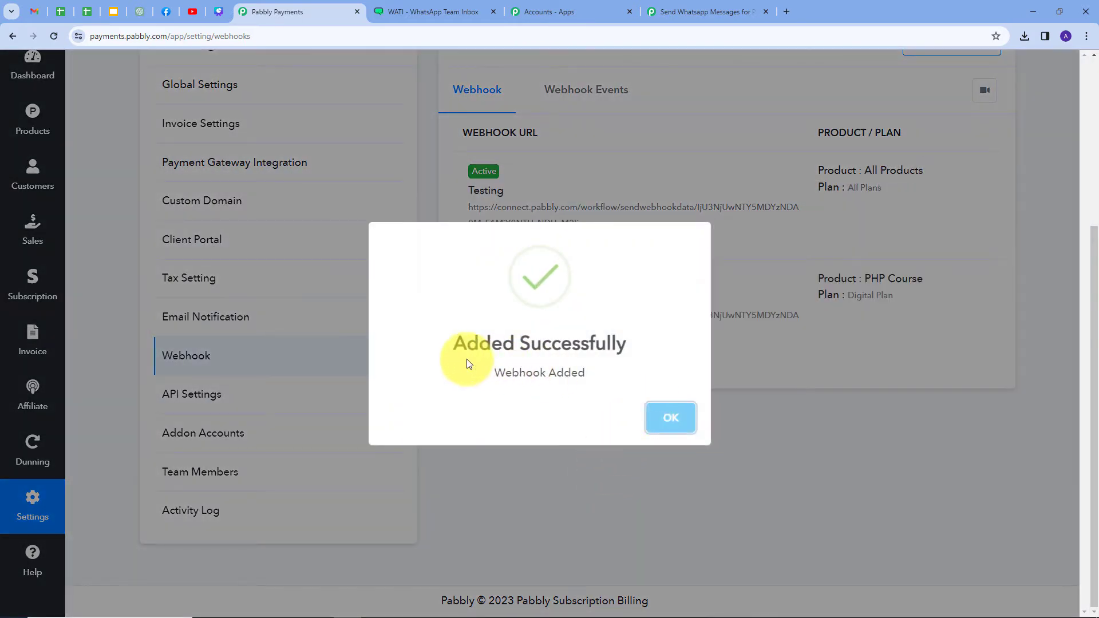
click(660, 417)
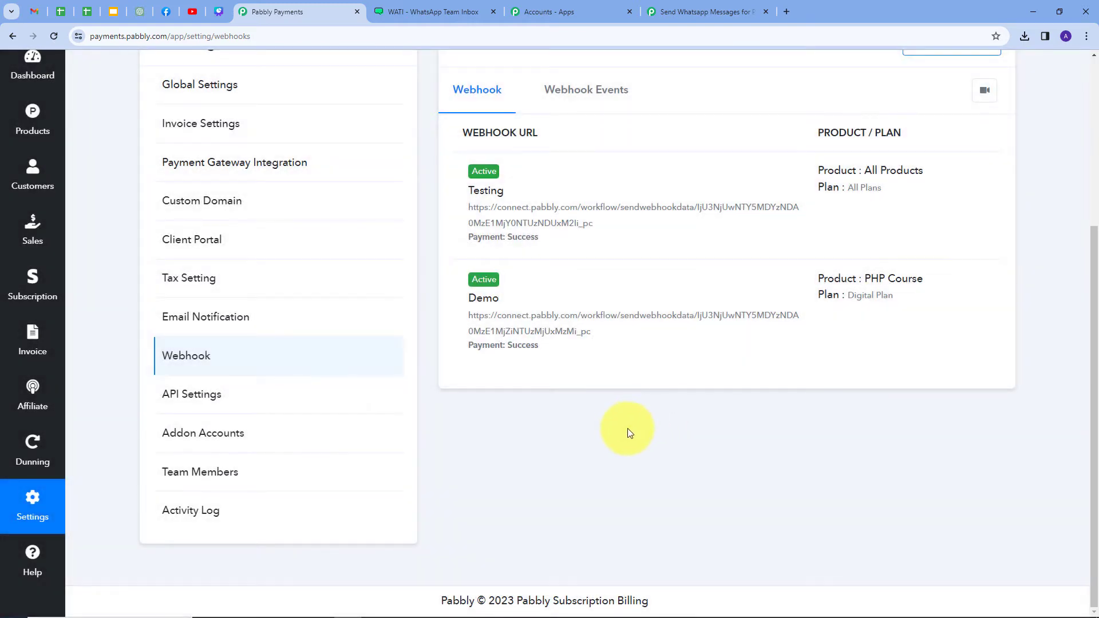
Step: Switch back to the Pabbly Connect workflow and start recapturing the trigger's webhook response
click(710, 13)
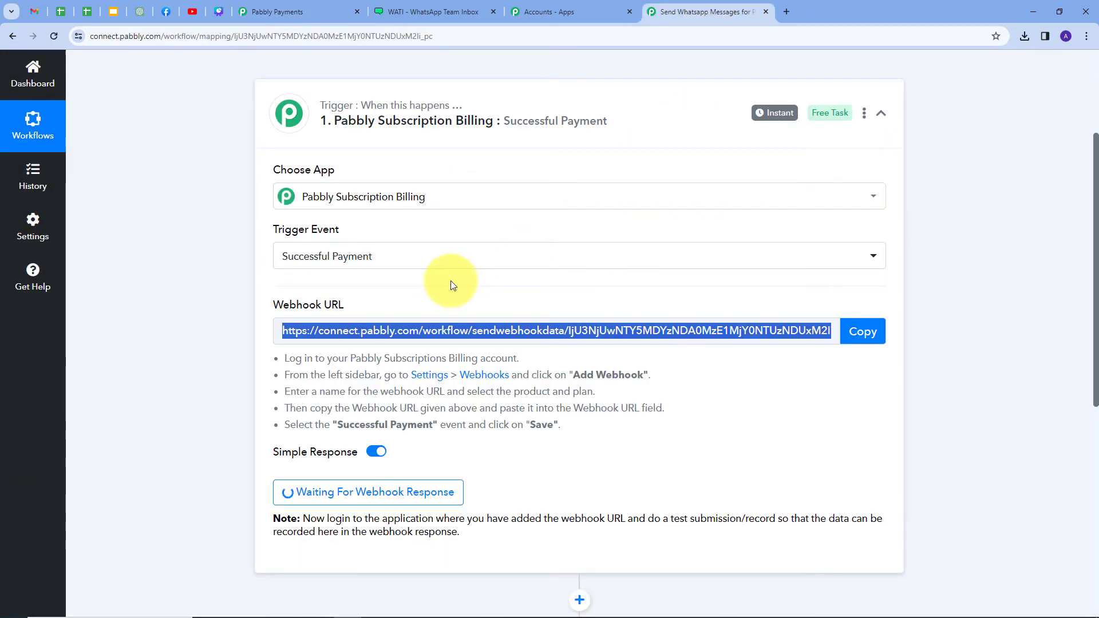
scroll(560, 286, down, 3)
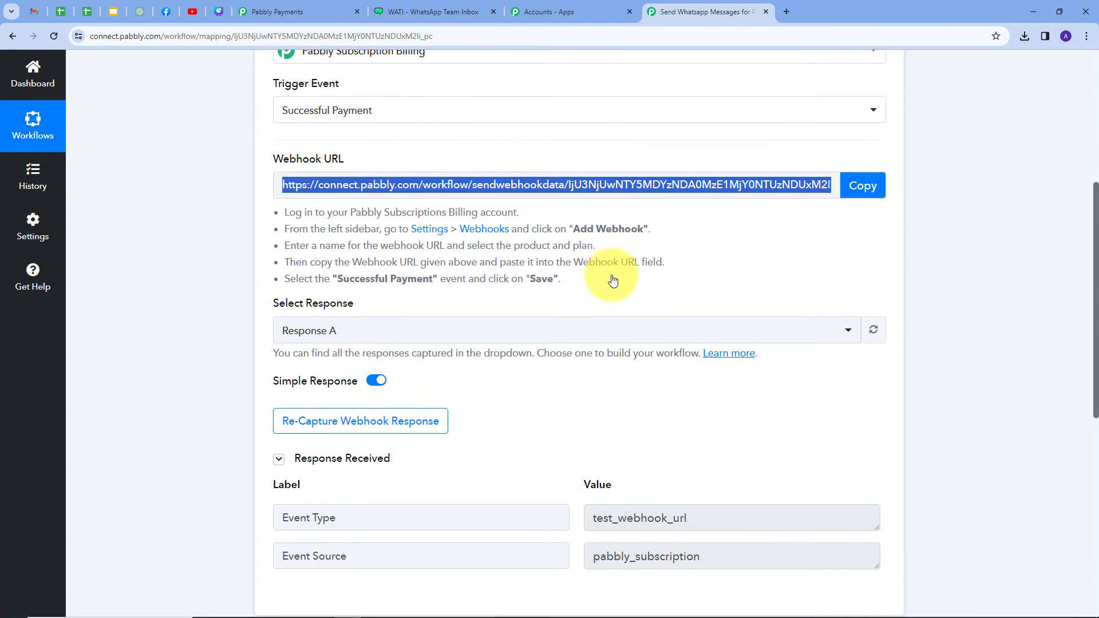
scroll(612, 280, down, 3)
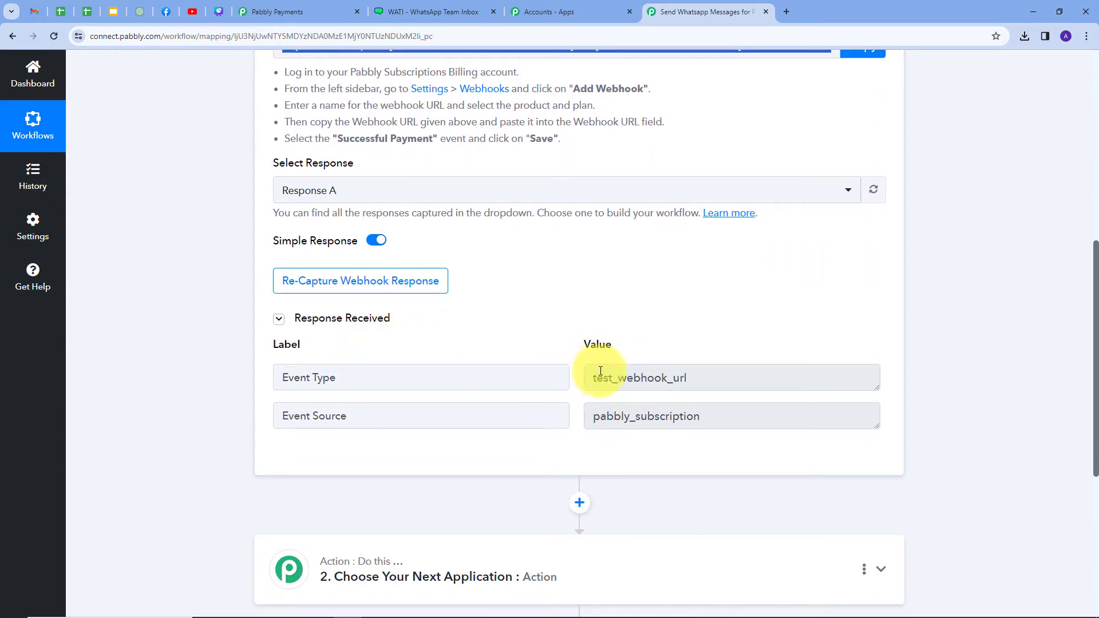
click(331, 287)
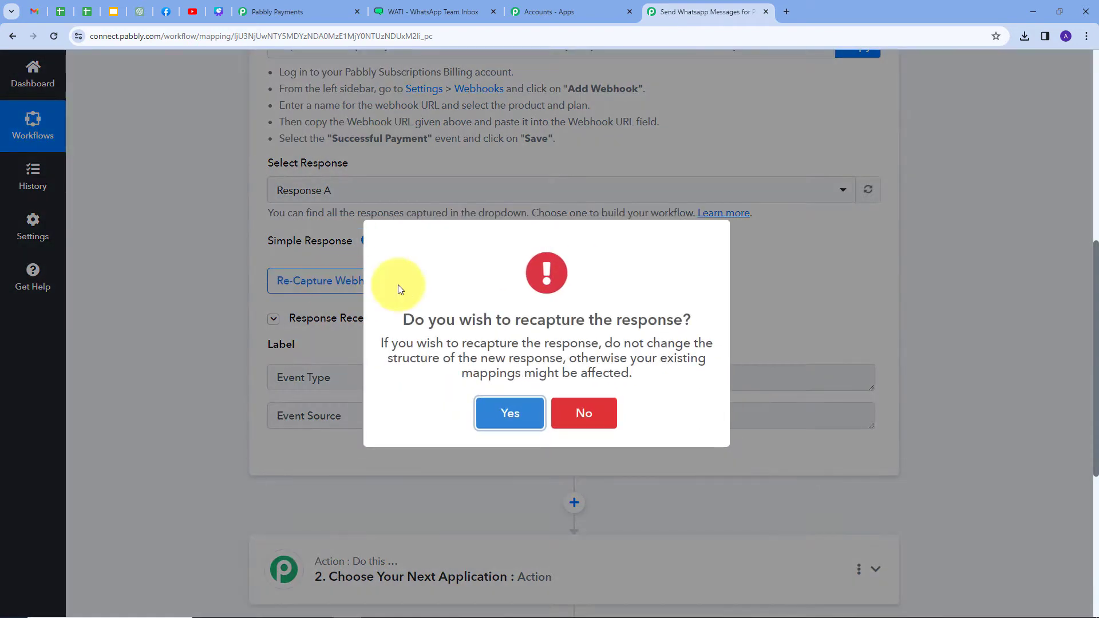
click(502, 414)
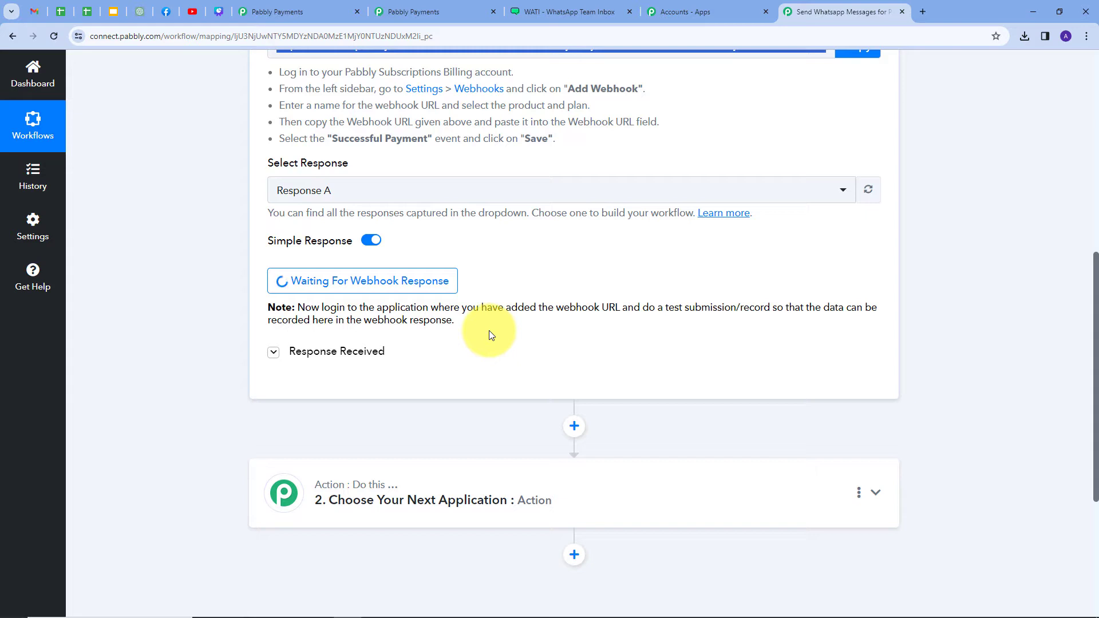
Step: Switch to the test checkout page and review the PHP Course product and its Digital Plan
click(406, 12)
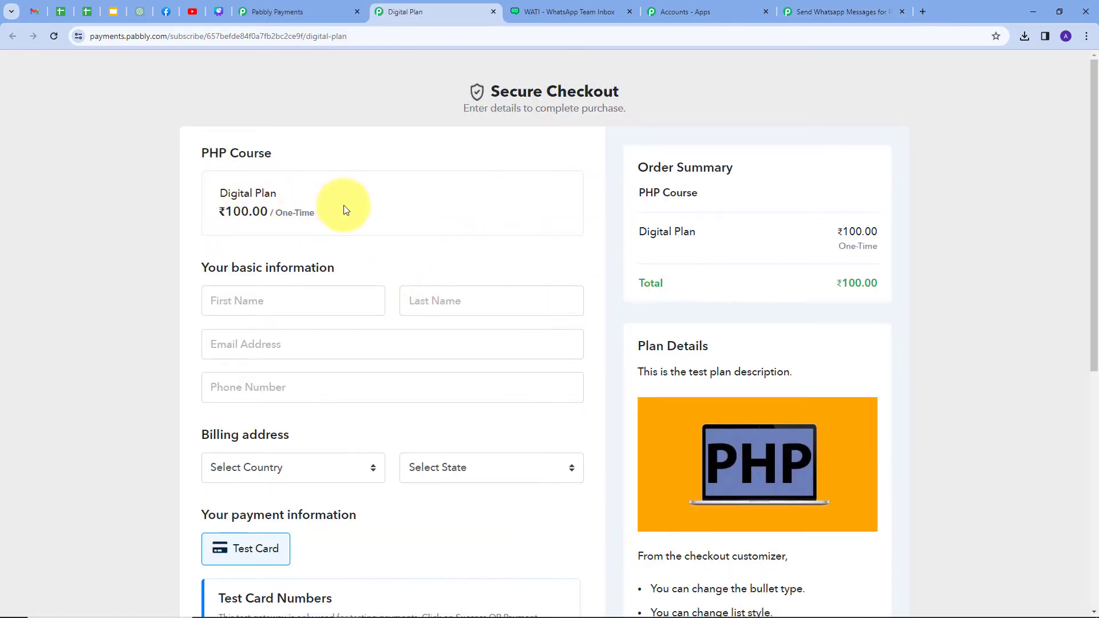
drag(195, 160, 279, 163)
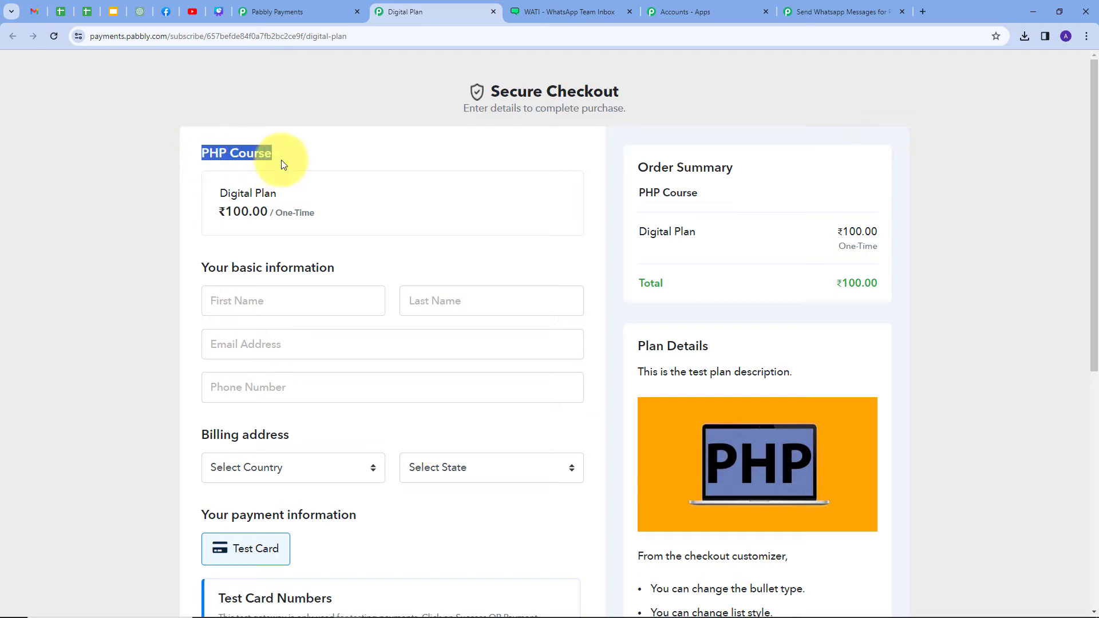
drag(218, 197, 297, 200)
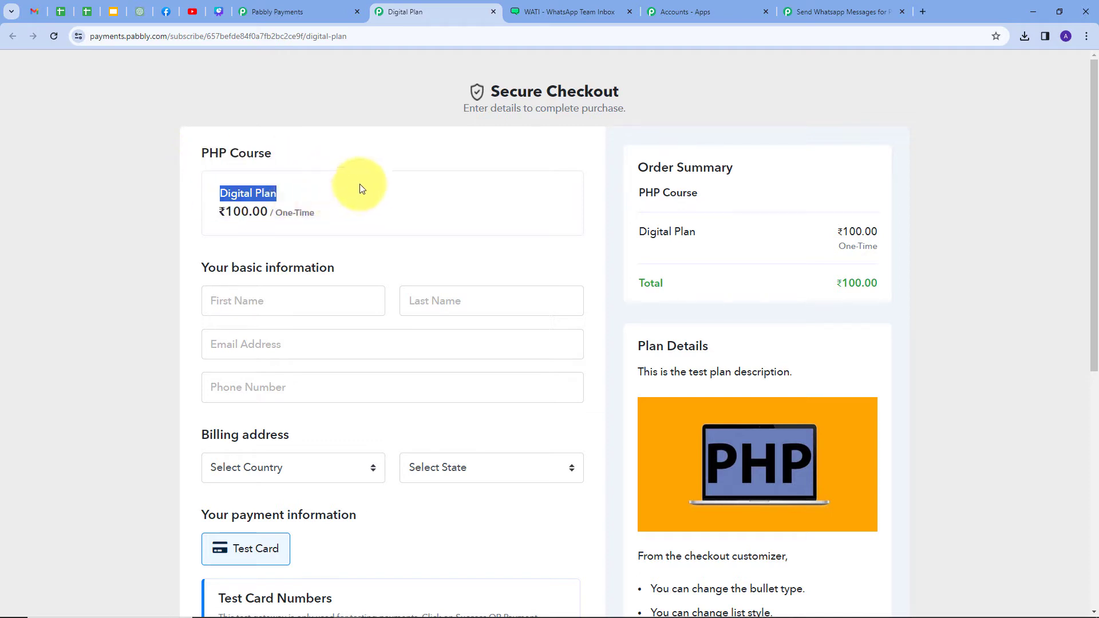
scroll(214, 257, down, 1)
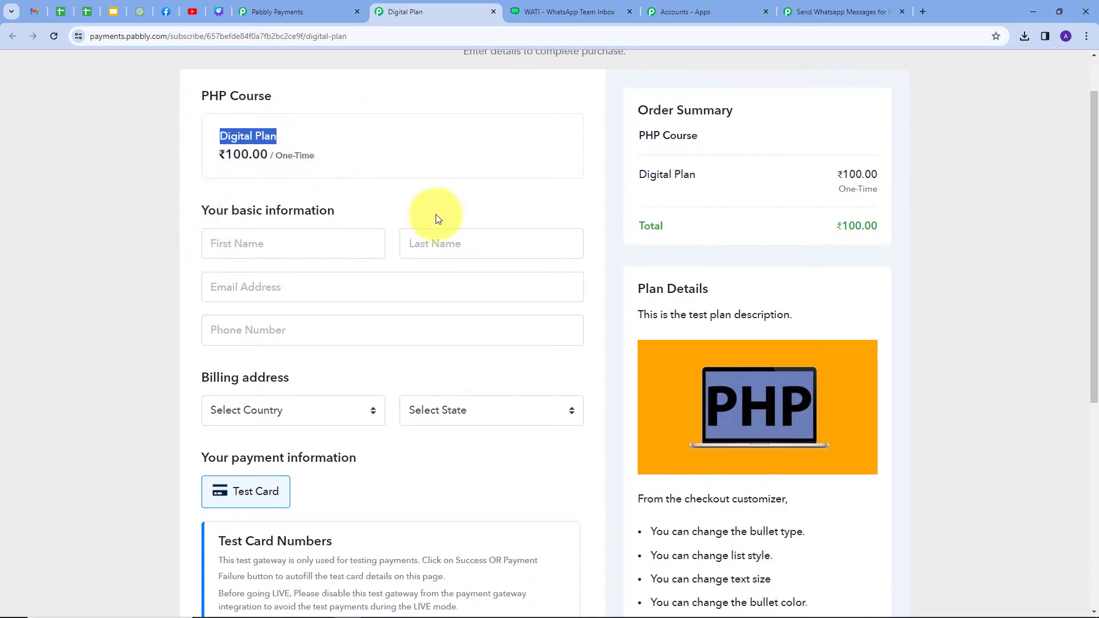
Step: Fill in the checkout's basic information with the test customer's first name, last name, e-mail address and phone number
click(265, 247)
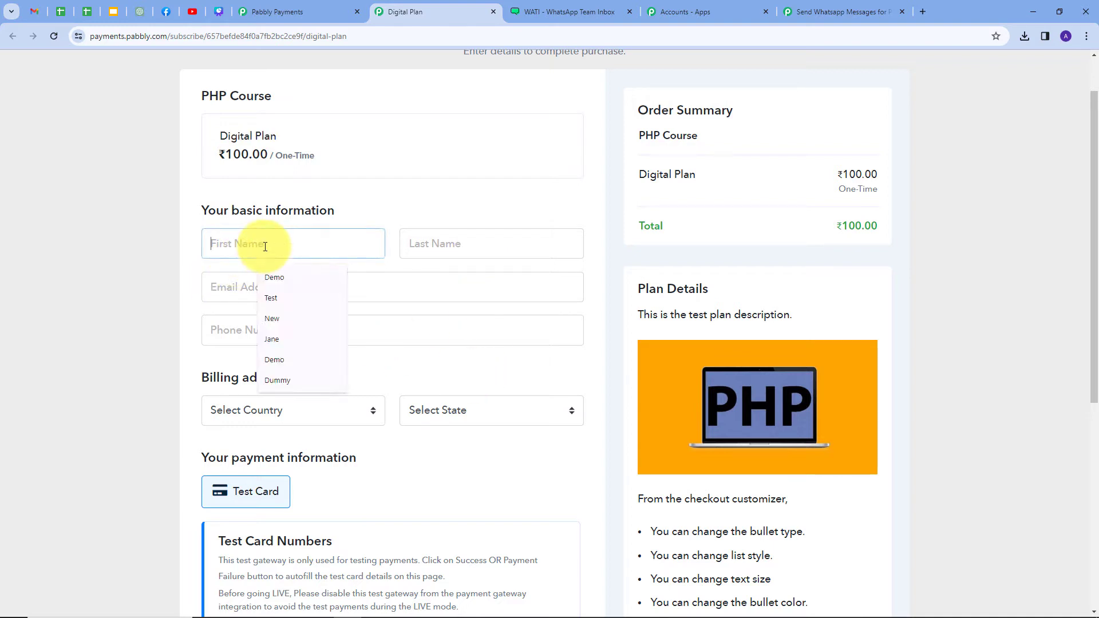
text(Dummy)
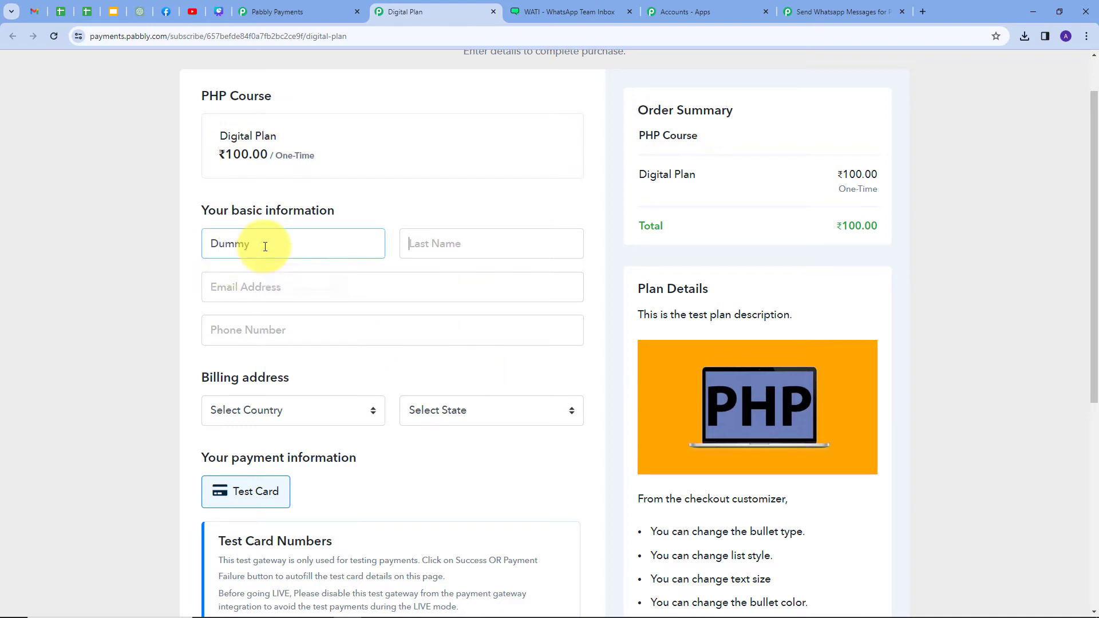
key(Tab)
text(Us)
key(Tab)
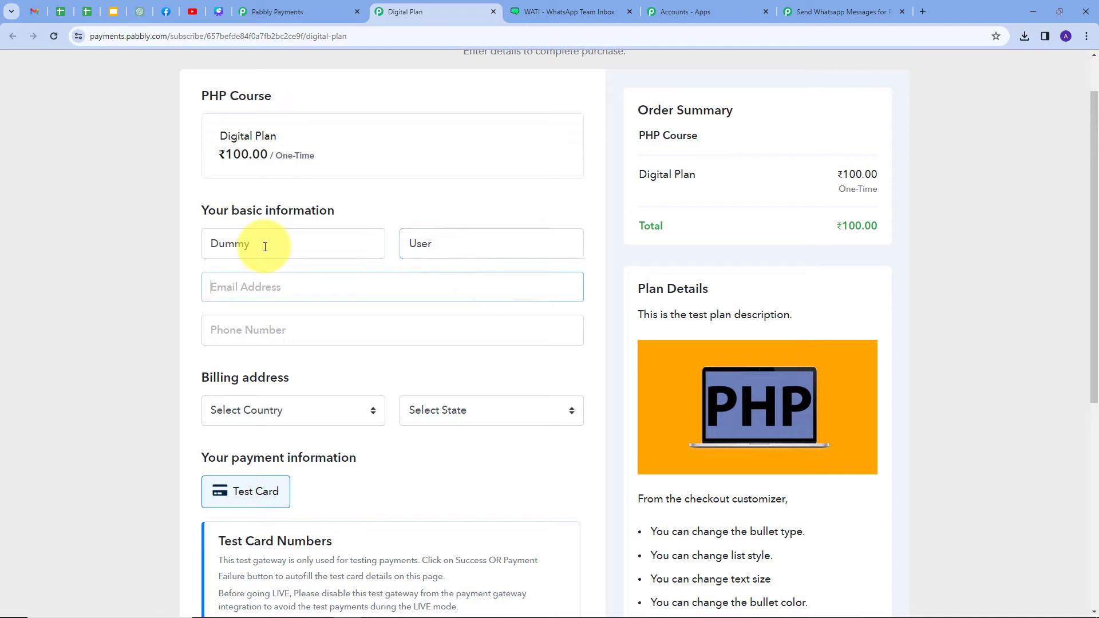
text(dummy)
click(267, 312)
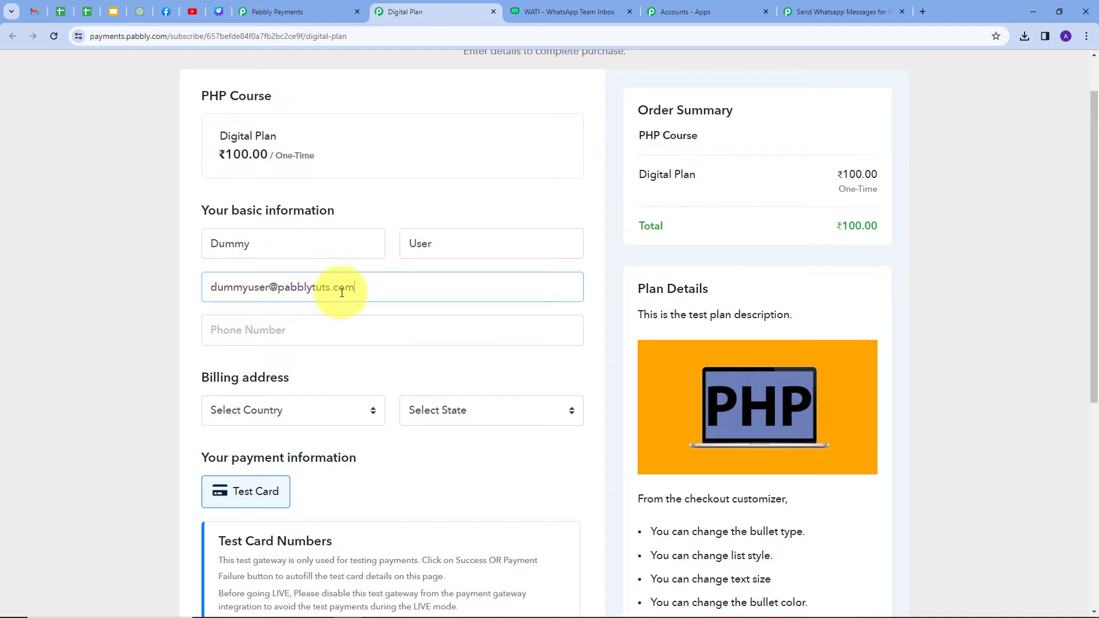
click(262, 334)
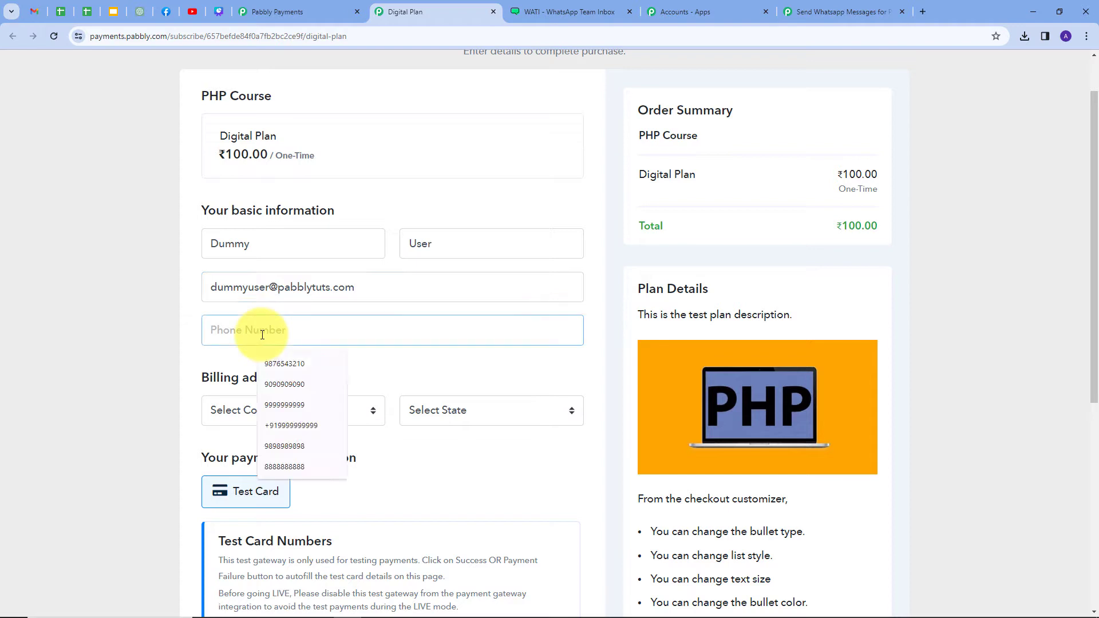
click(285, 384)
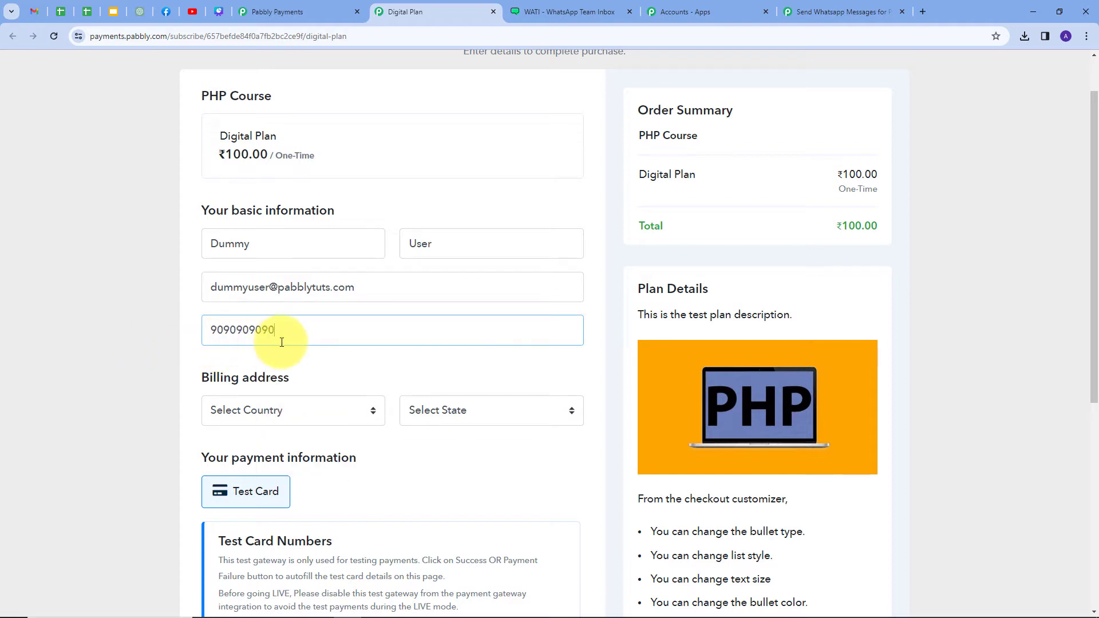
Step: Set the billing address country to India and the state to Madhya Pradesh
scroll(361, 336, down, 1)
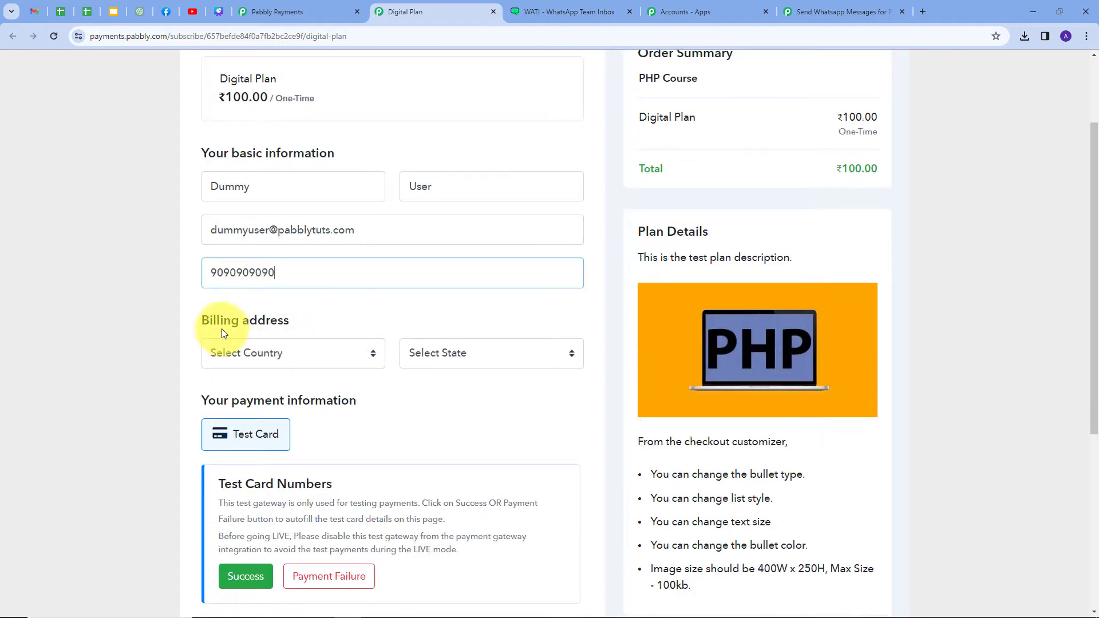
click(377, 355)
click(221, 344)
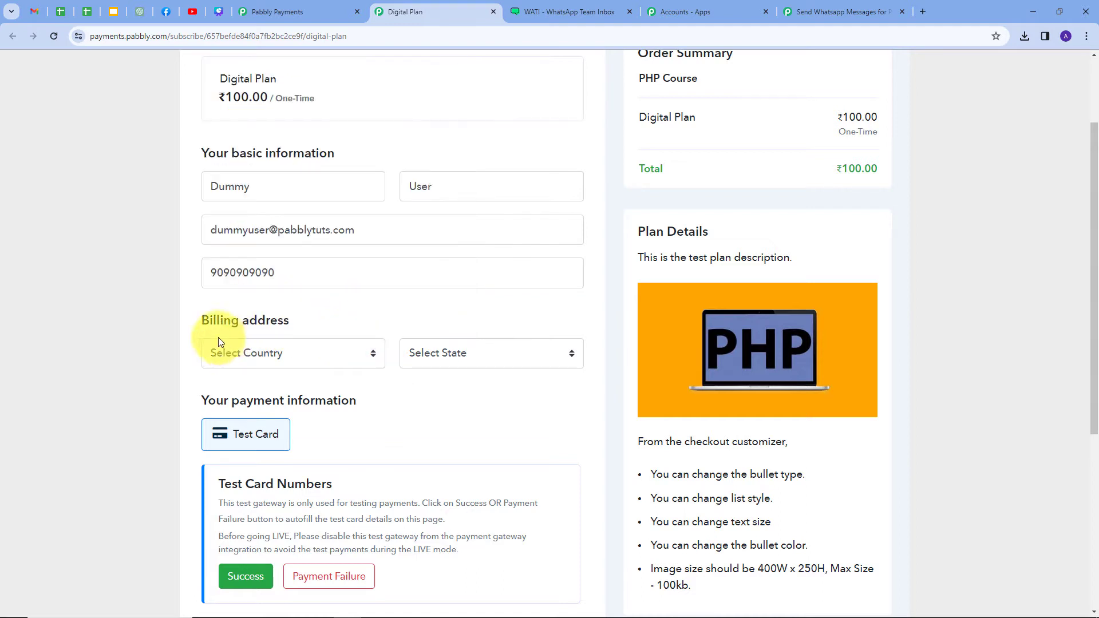
click(370, 353)
text(india)
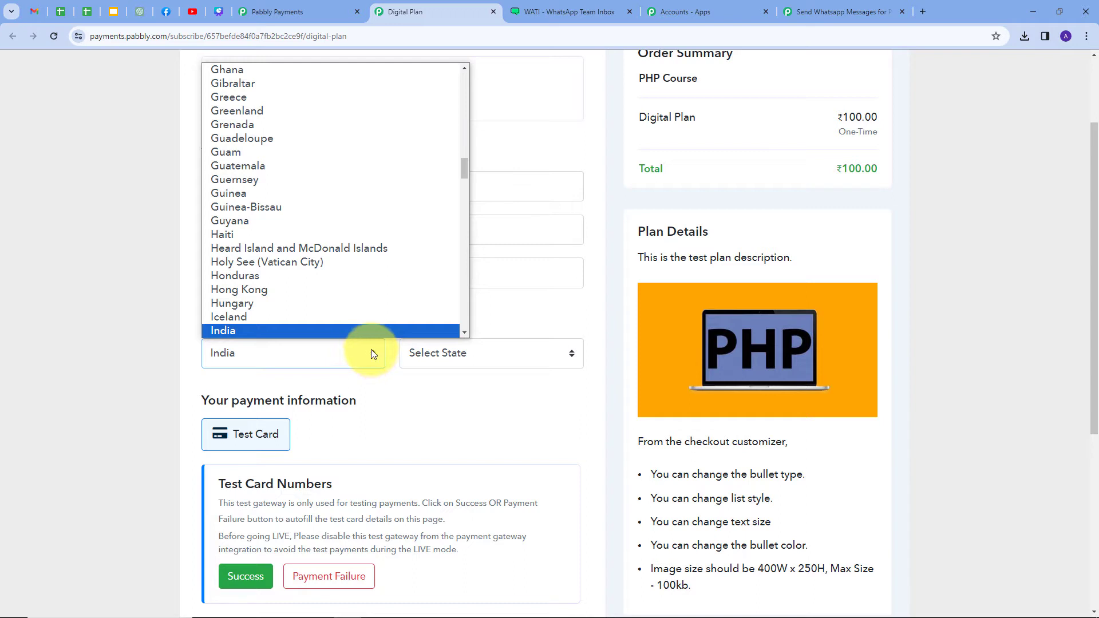
click(246, 331)
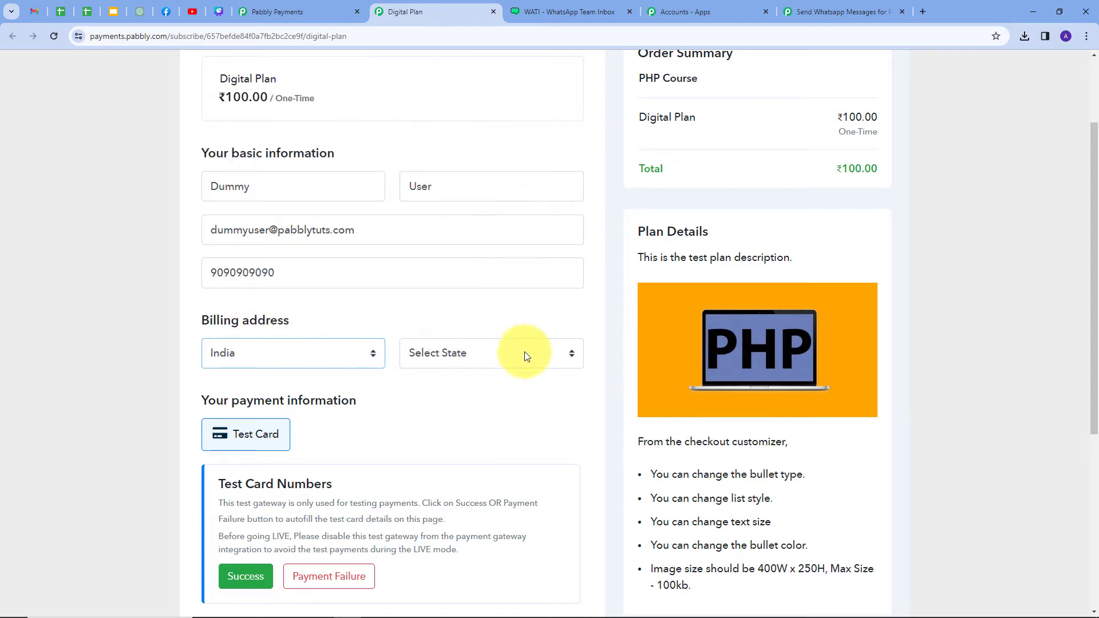
click(573, 356)
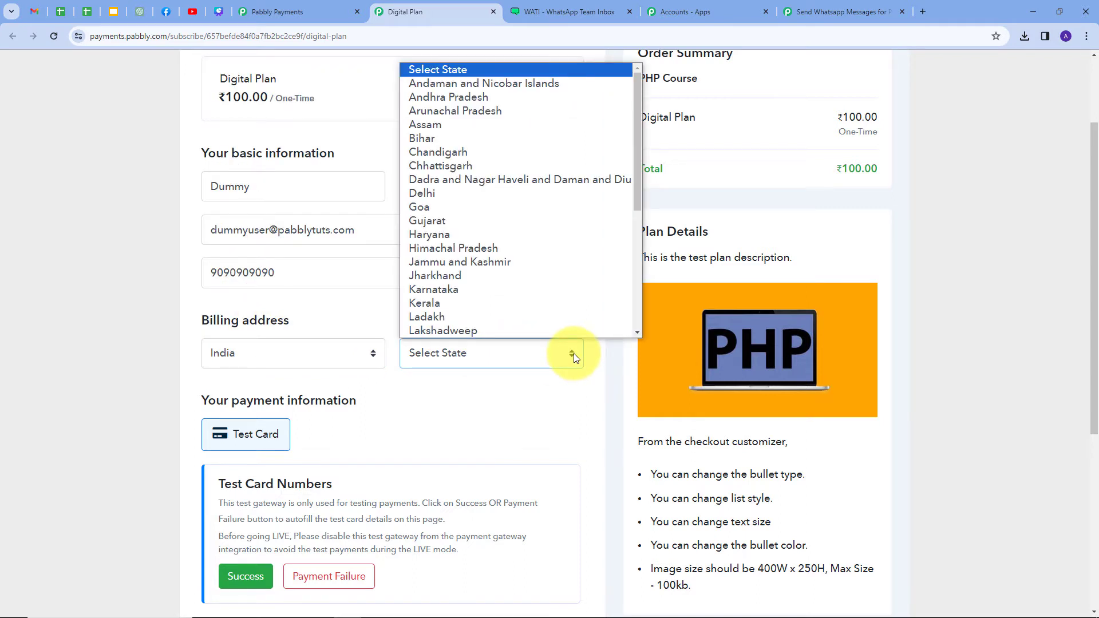
key(m)
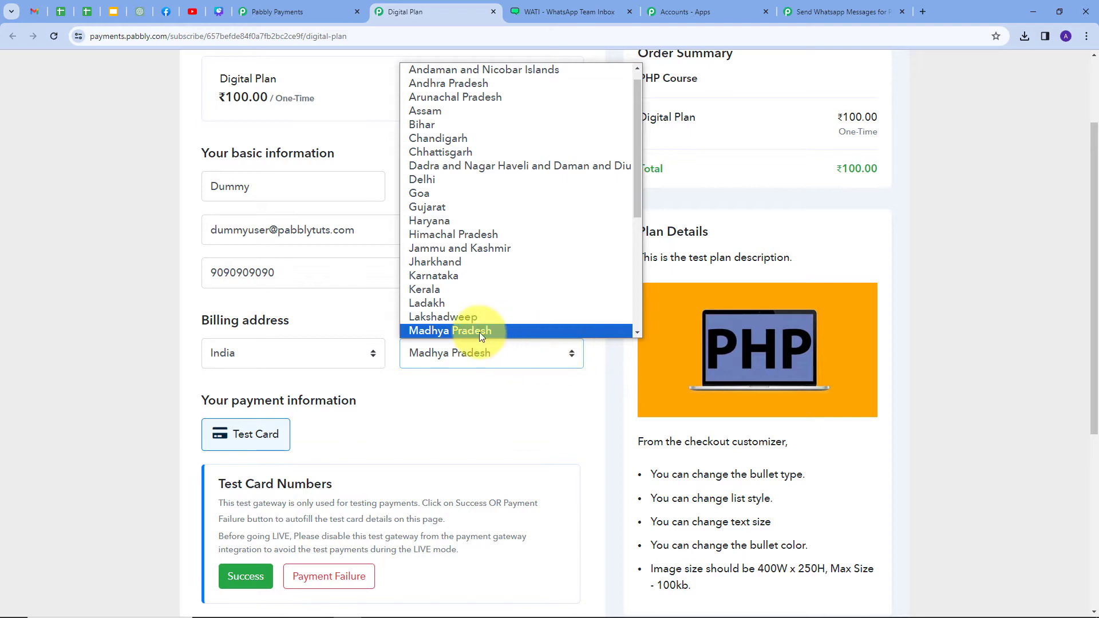
click(479, 332)
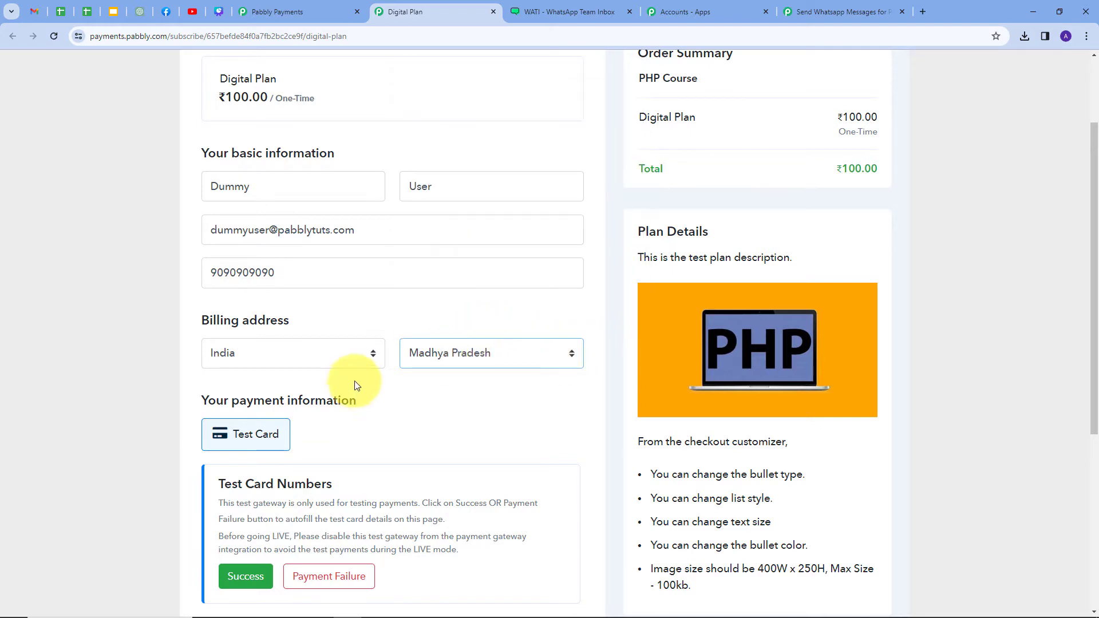
Step: Fill in the card number, expiry and CVV with the successful-payment test card and complete the order
scroll(355, 386, down, 4)
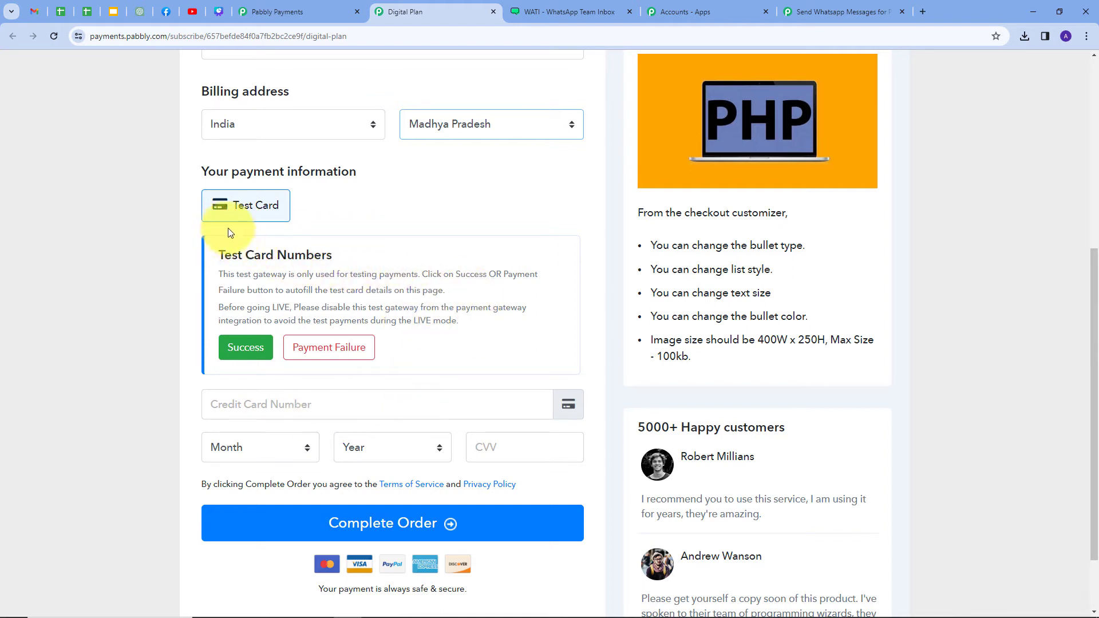
click(251, 341)
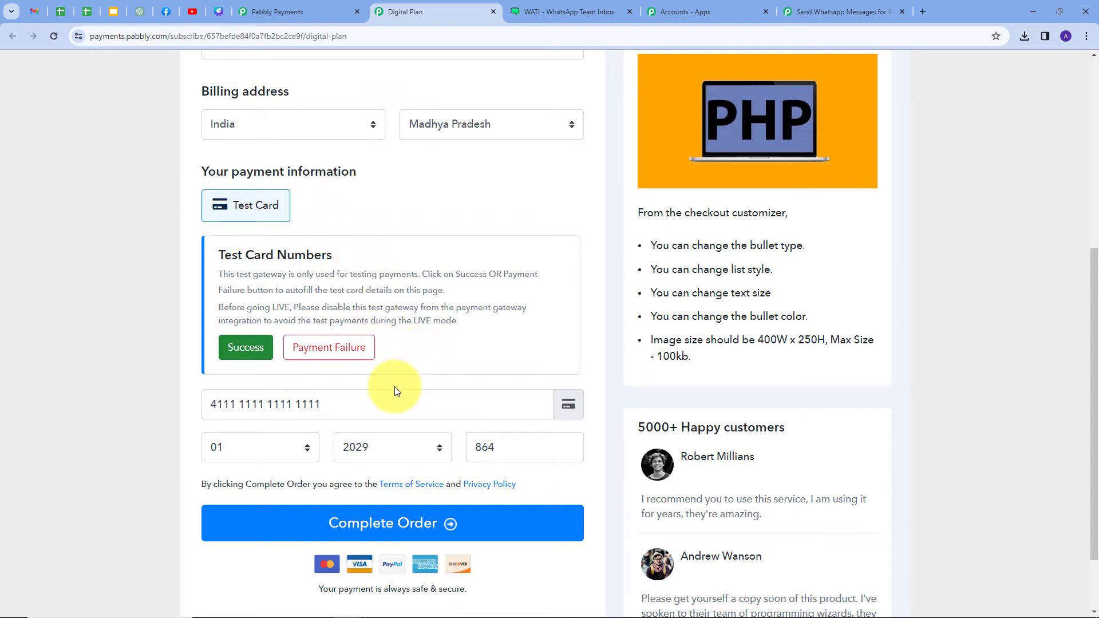
scroll(435, 366, down, 1)
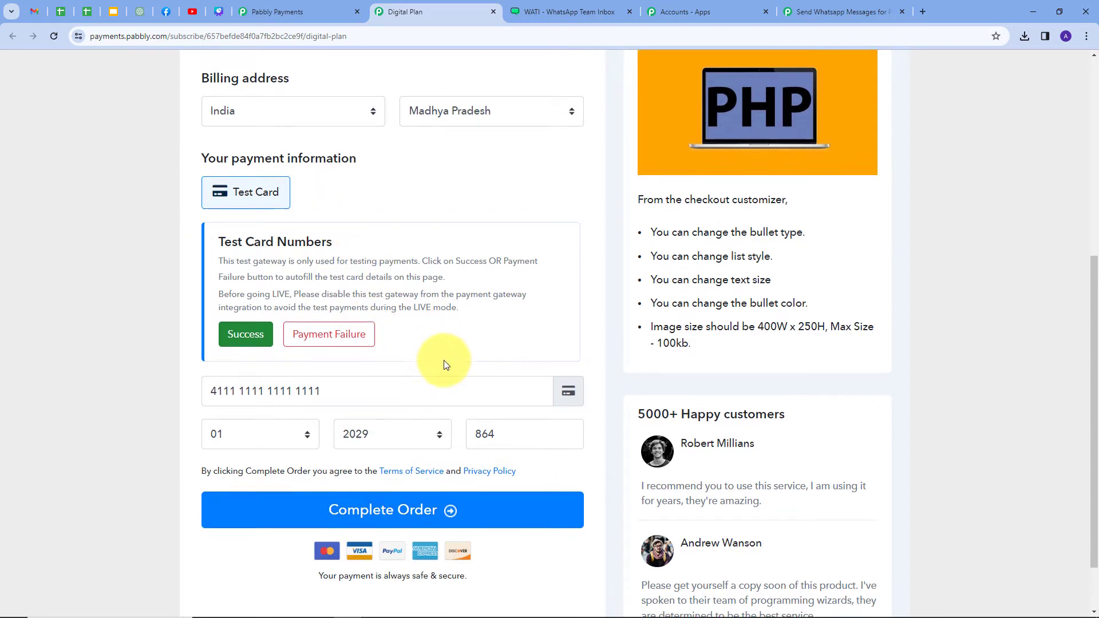
click(408, 467)
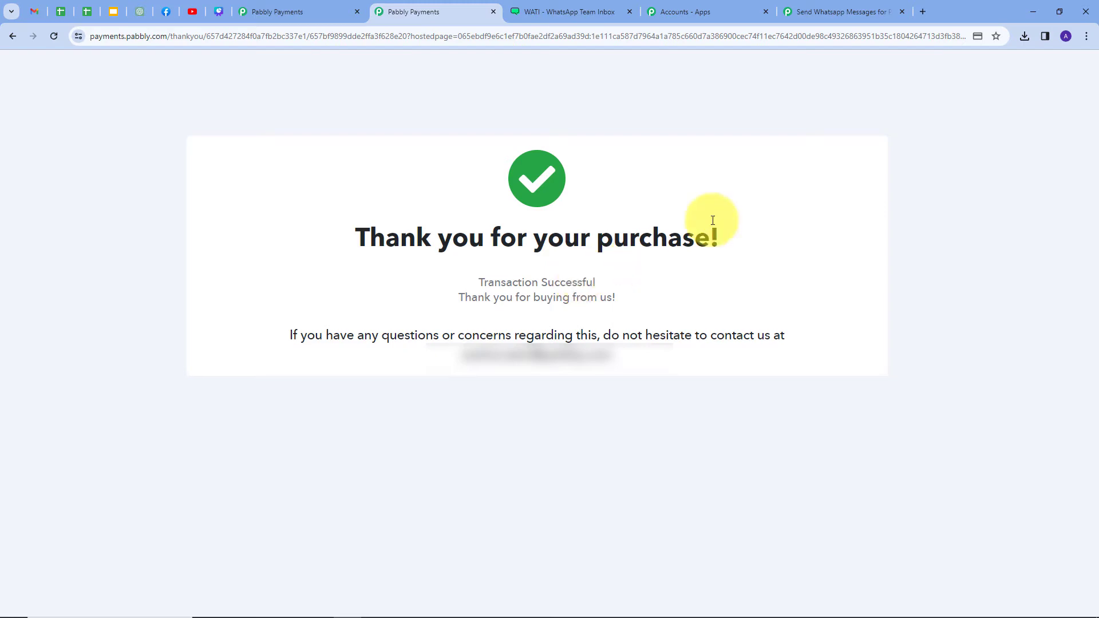
Step: Switch to the Pabbly Connect workflow and examine the captured payment response's event type and the customer's first name, last name and e-mail
click(846, 9)
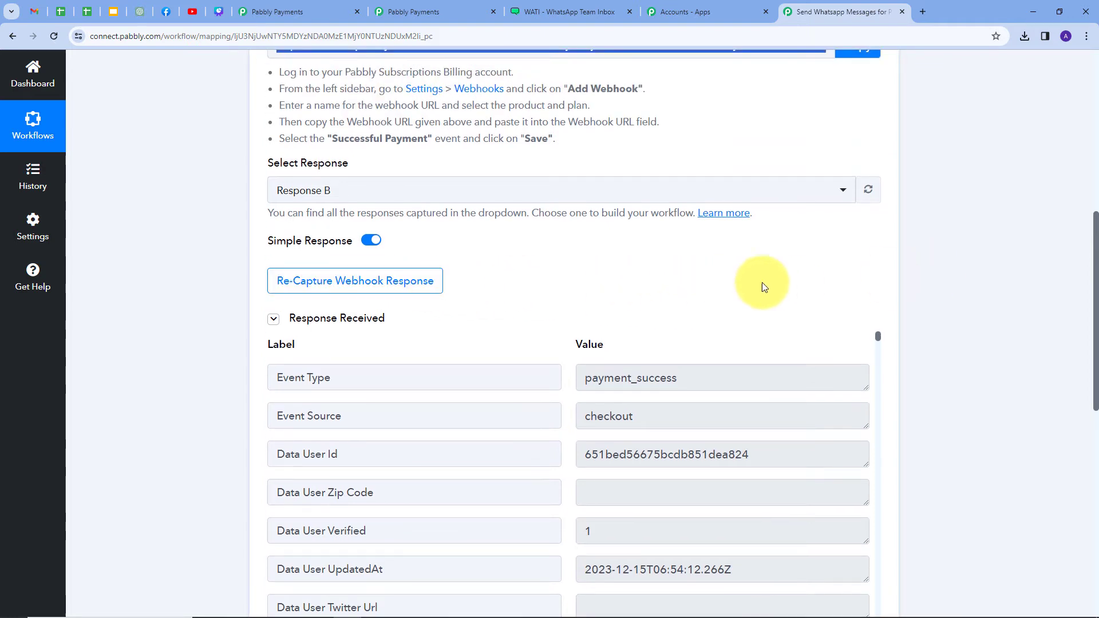
scroll(927, 282, down, 2)
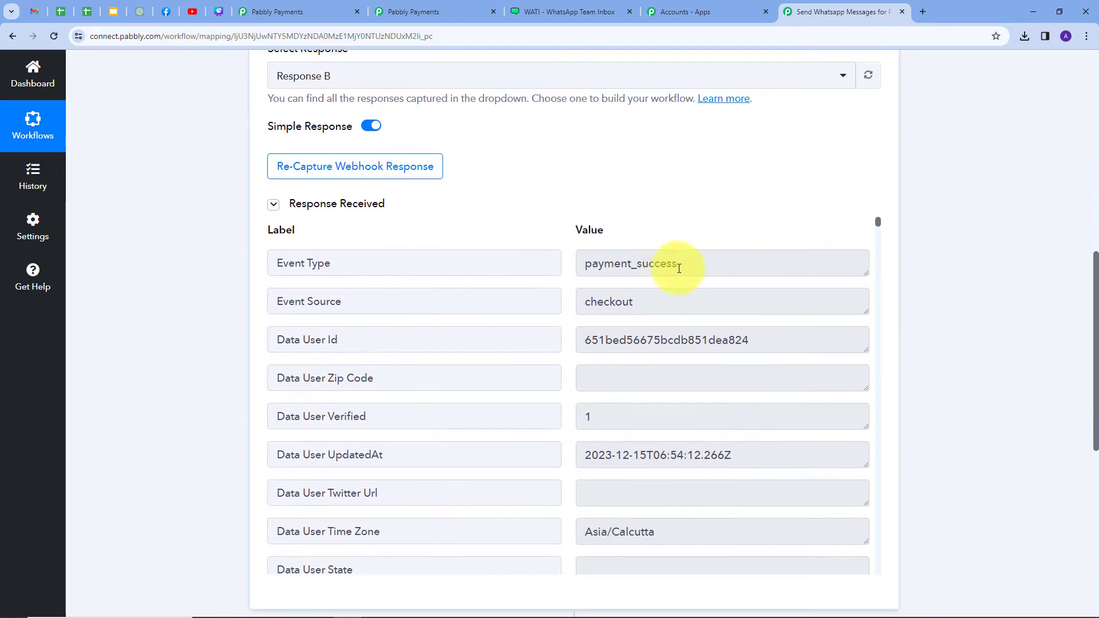
click(683, 265)
drag(683, 266, 557, 272)
scroll(709, 271, down, 5)
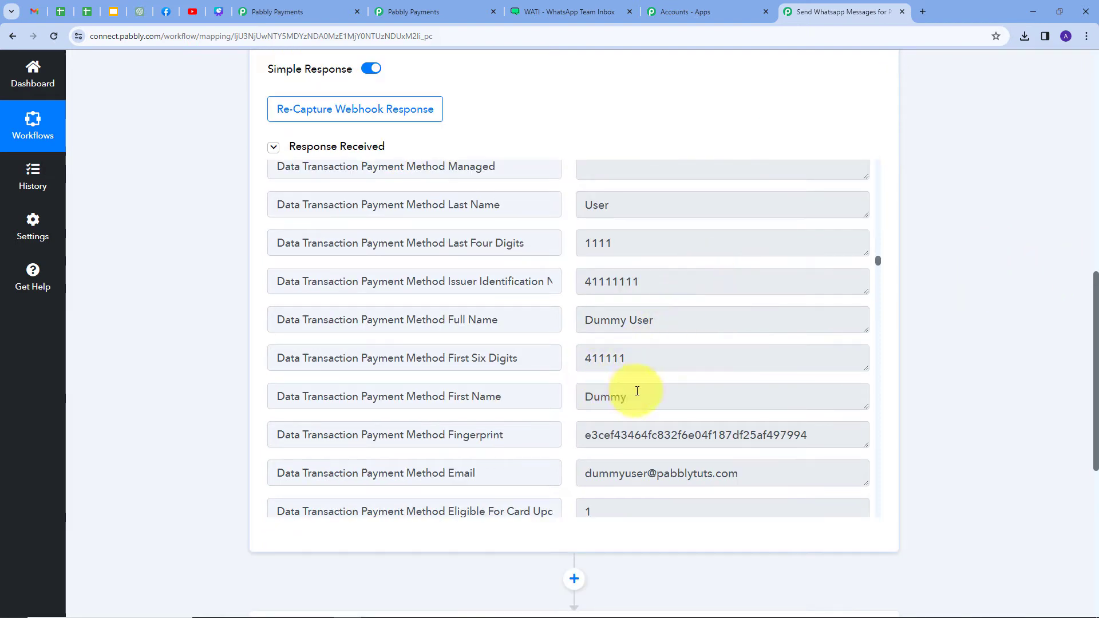
drag(632, 395, 577, 410)
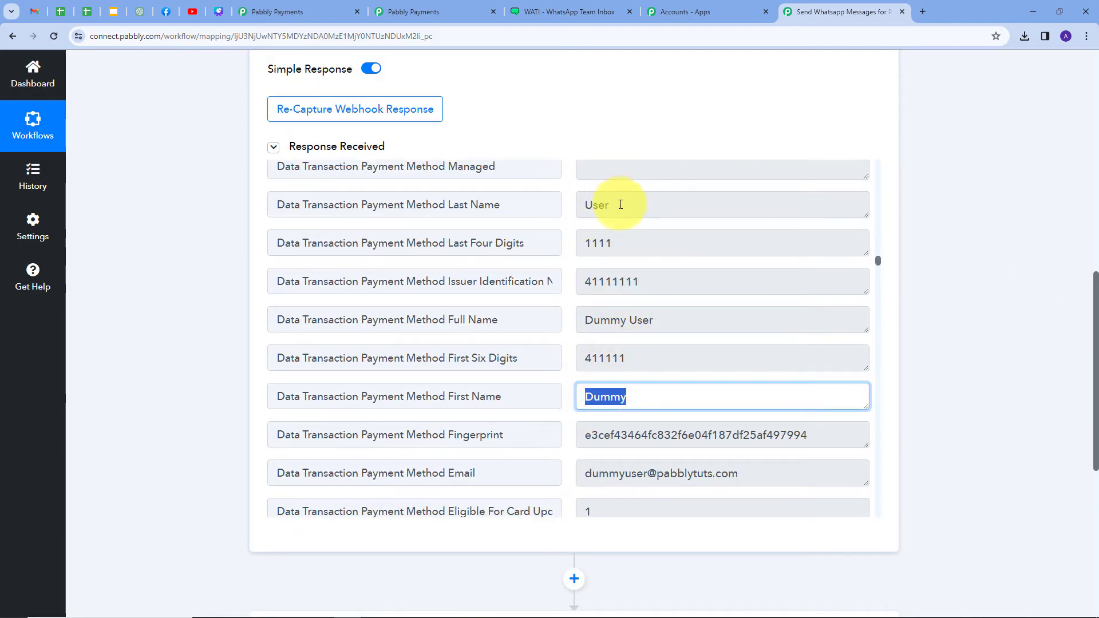
drag(626, 204, 570, 208)
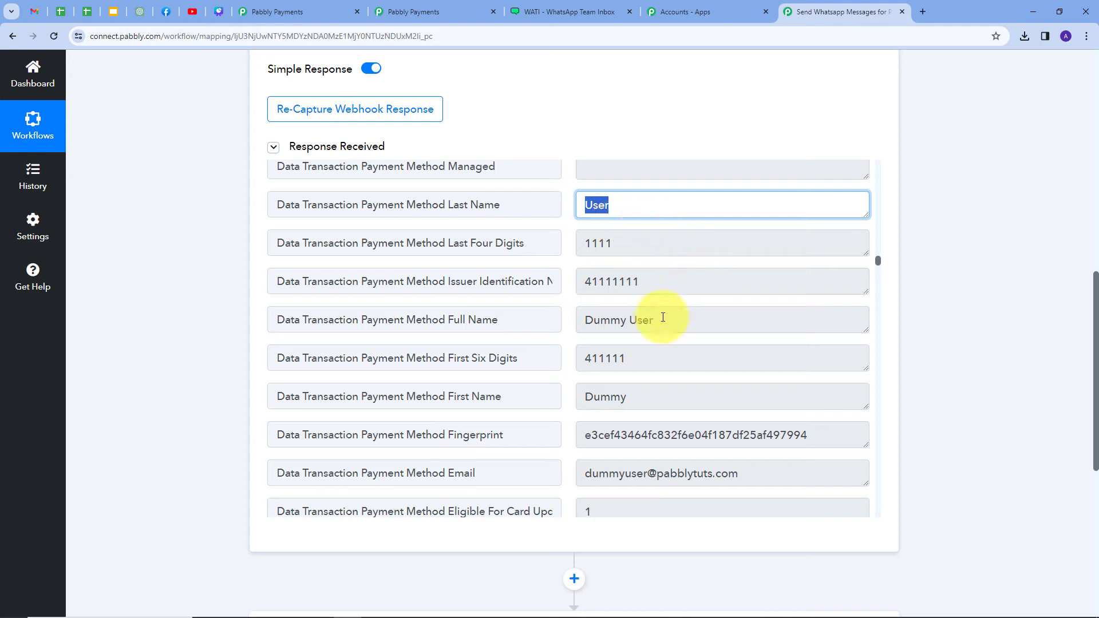
drag(738, 474, 587, 483)
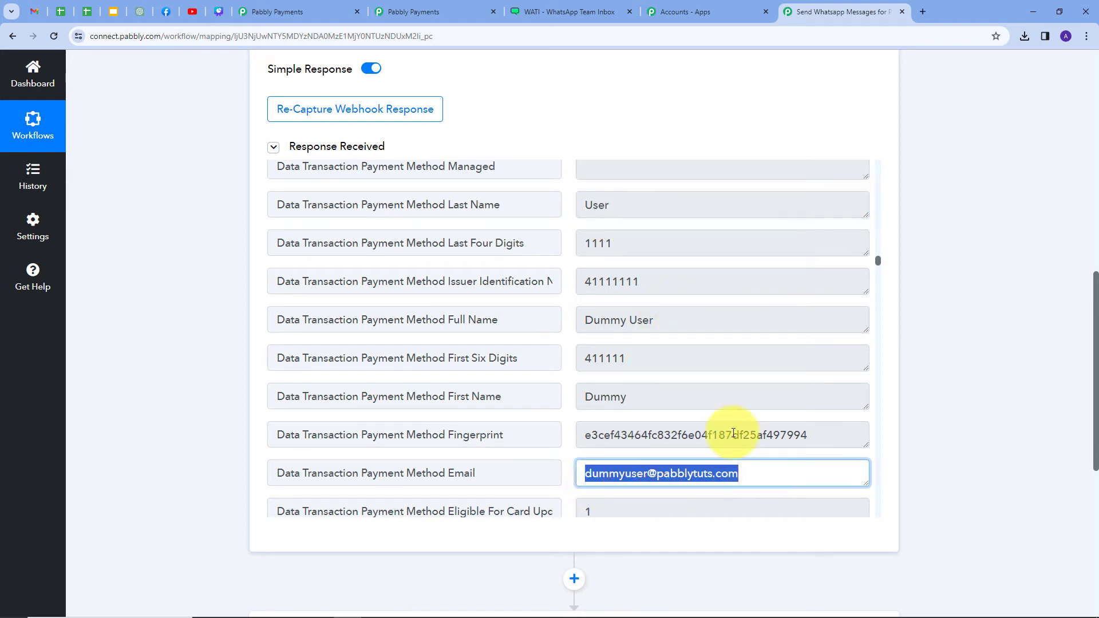
Step: Check the payment method country and the subscription customer's phone number in the captured webhook response
scroll(678, 318, down, 5)
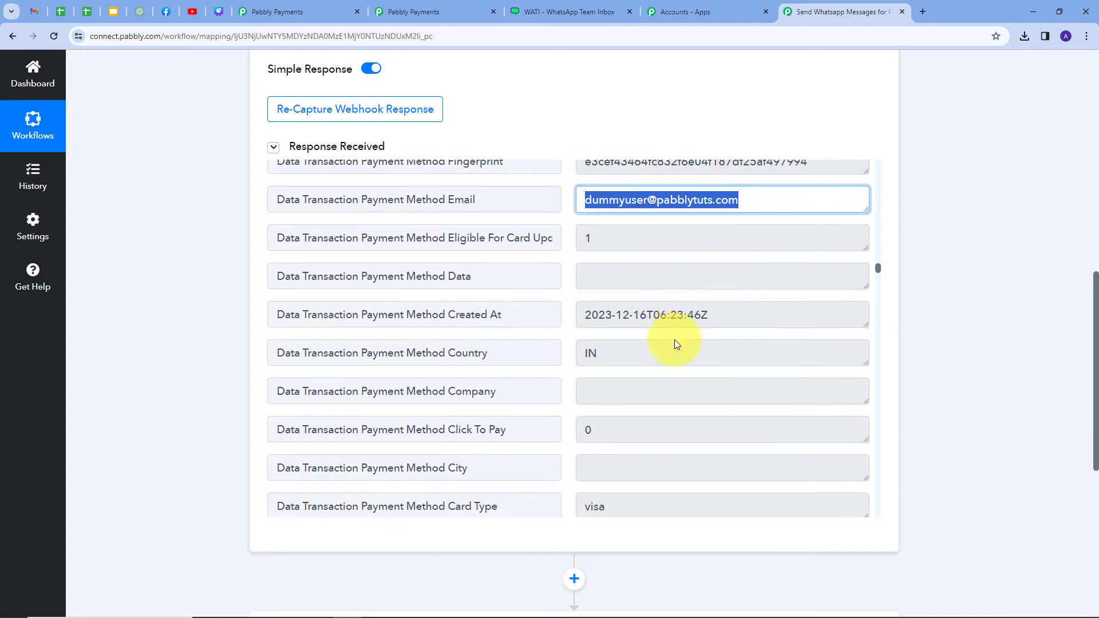
drag(606, 340, 560, 351)
scroll(671, 318, down, 10)
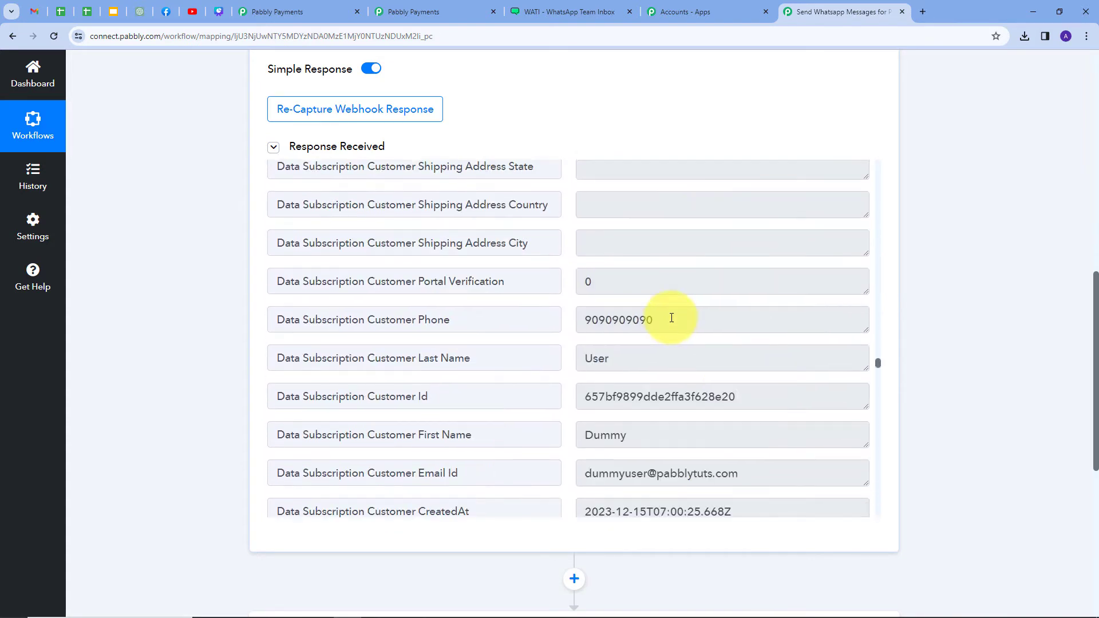
drag(671, 318, 579, 323)
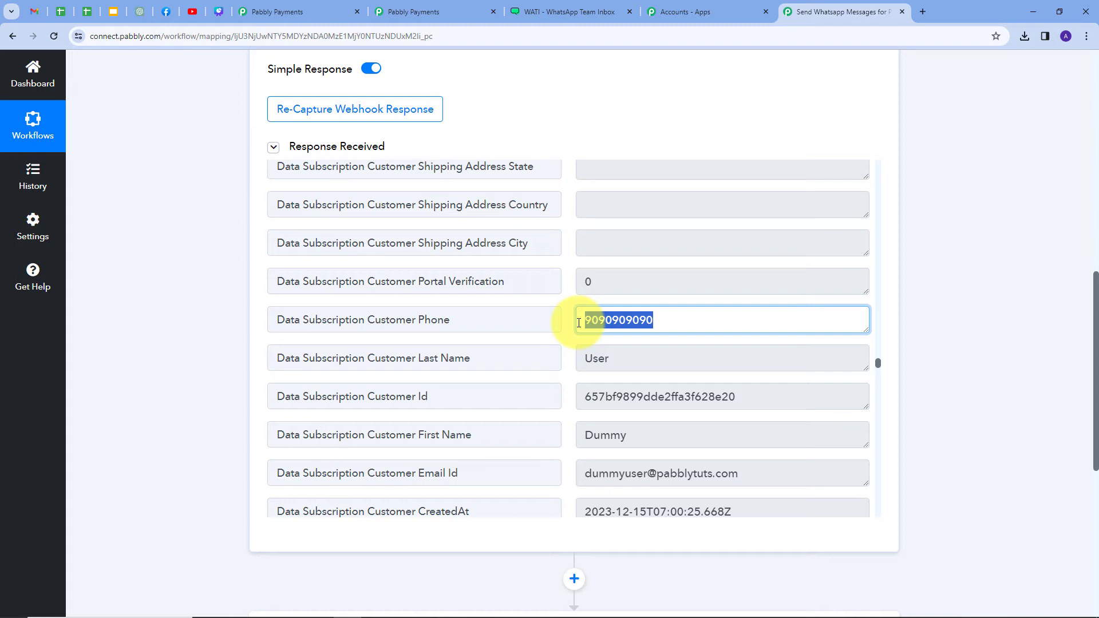
click(564, 324)
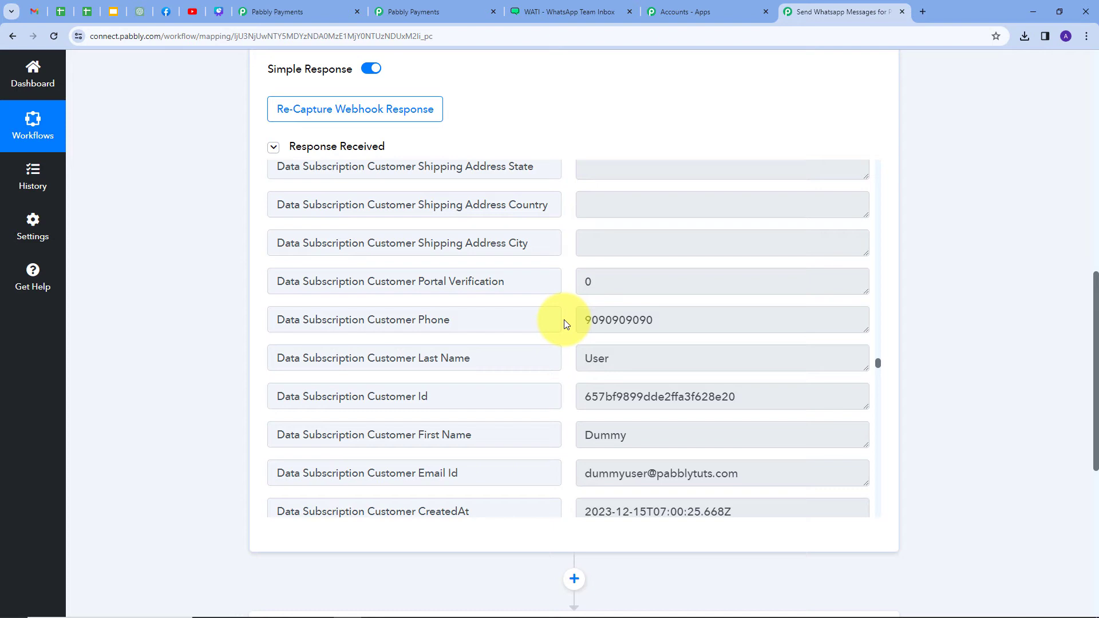
drag(653, 319, 569, 329)
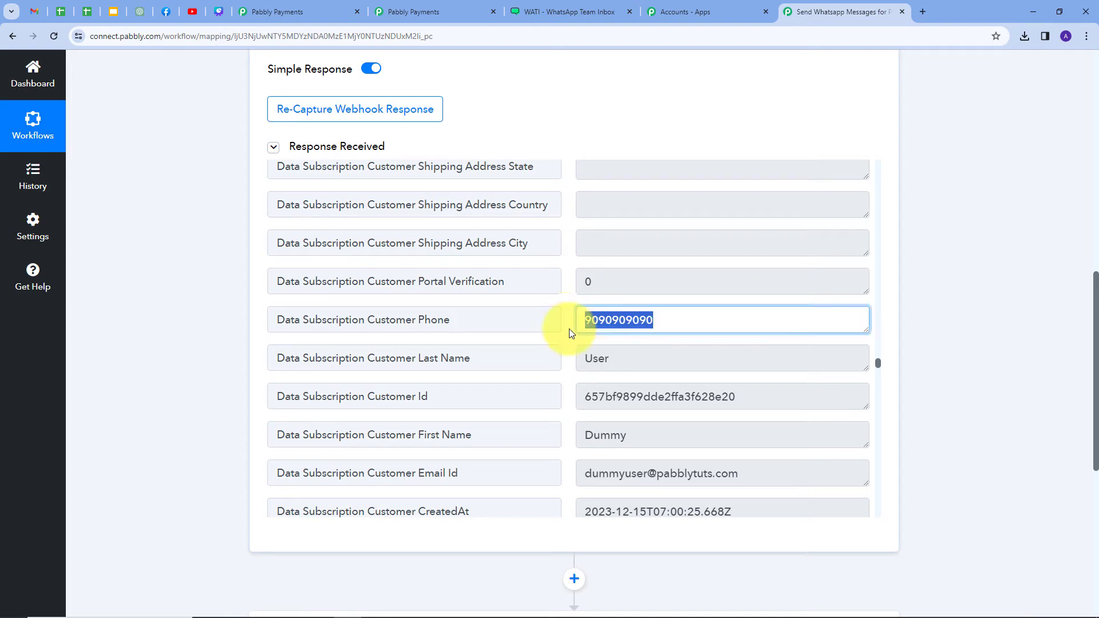
click(570, 328)
drag(656, 319, 565, 334)
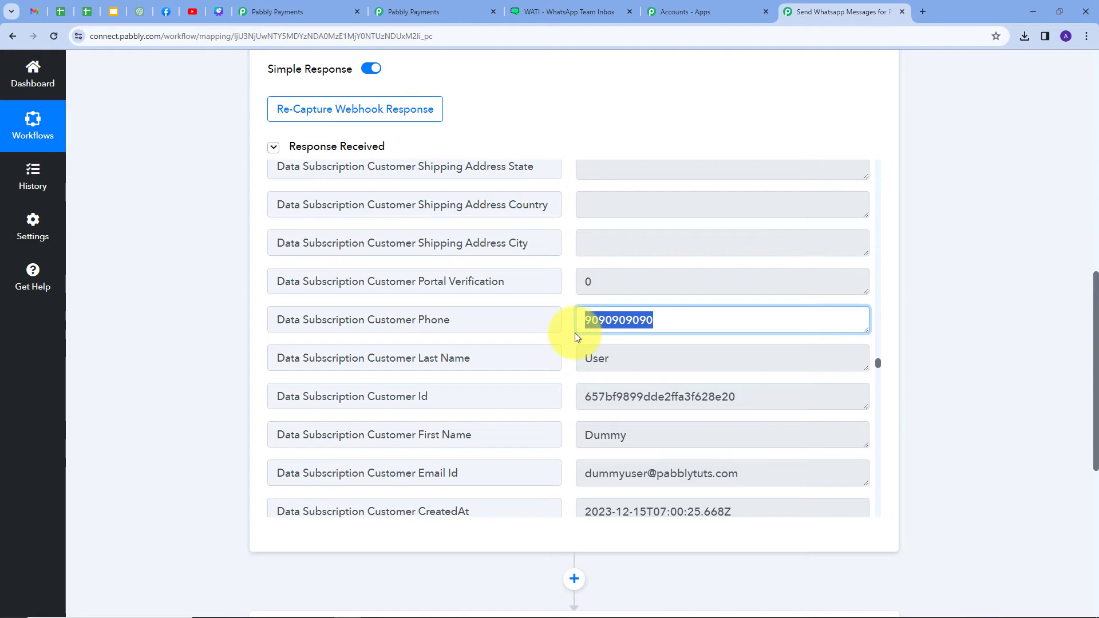
Step: Set up the workflow's second step with WATI as the action app and Send Template Message as the action event
scroll(576, 335, down, 1)
scroll(575, 337, down, 2)
scroll(972, 337, down, 5)
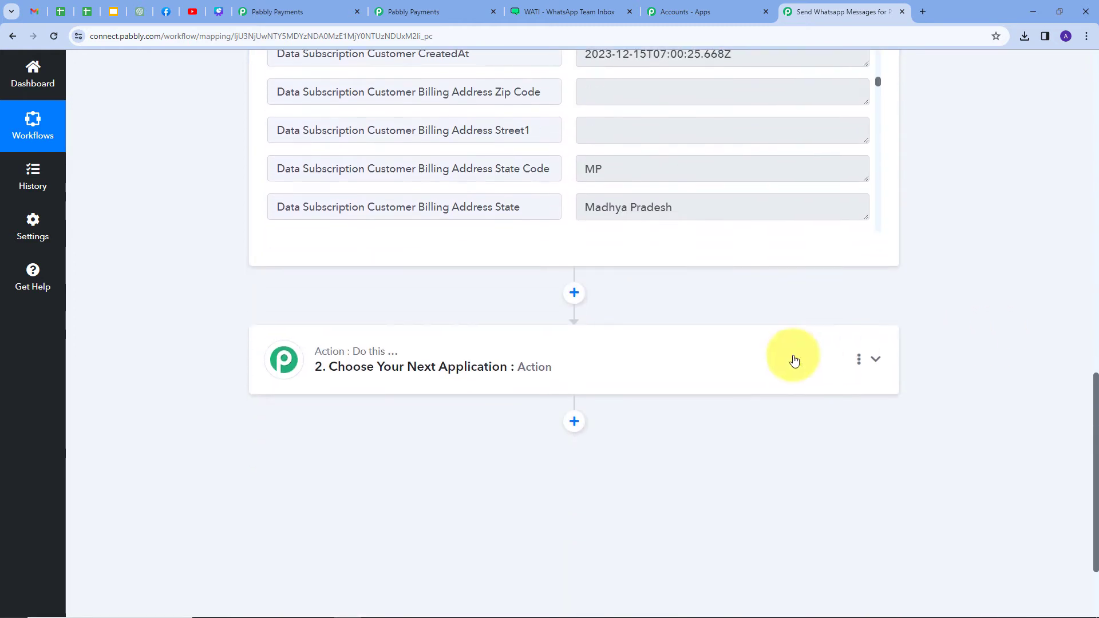
click(735, 365)
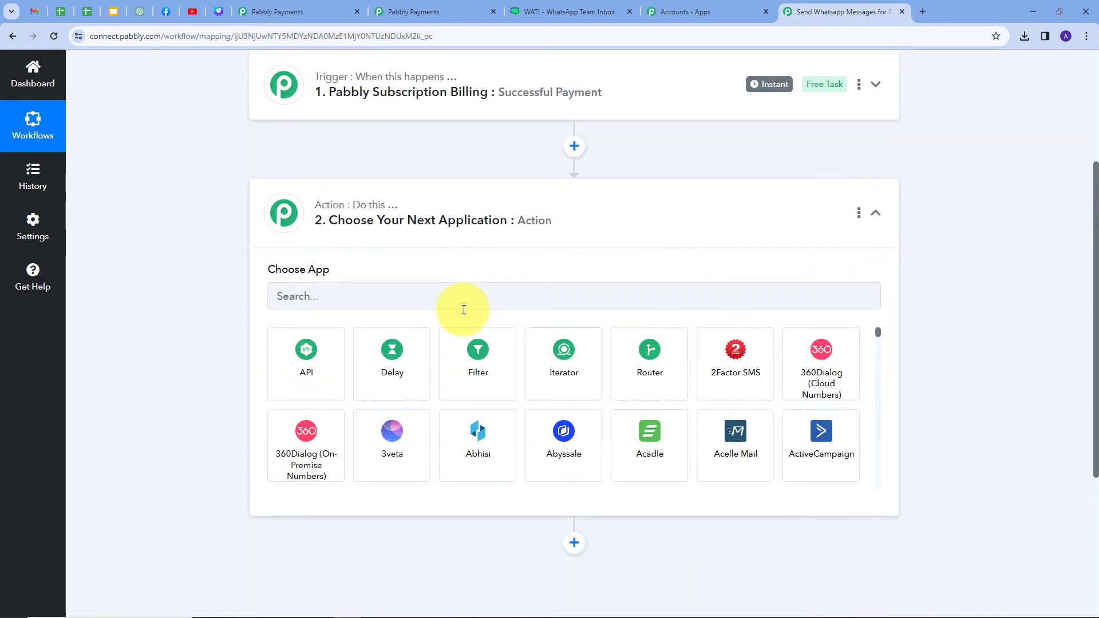
click(464, 305)
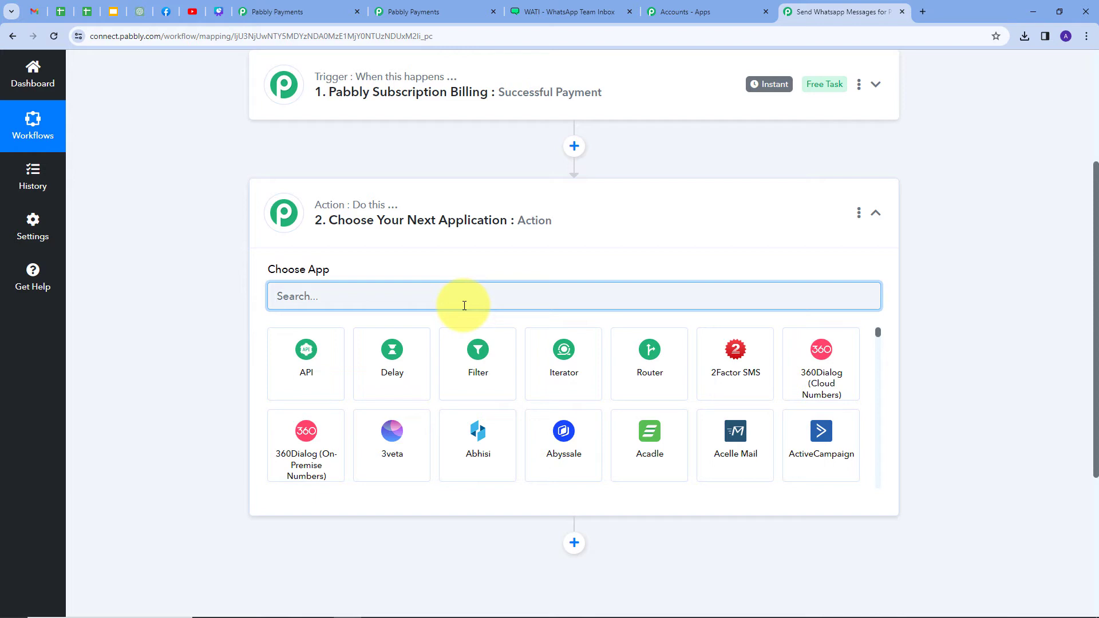
text(wati)
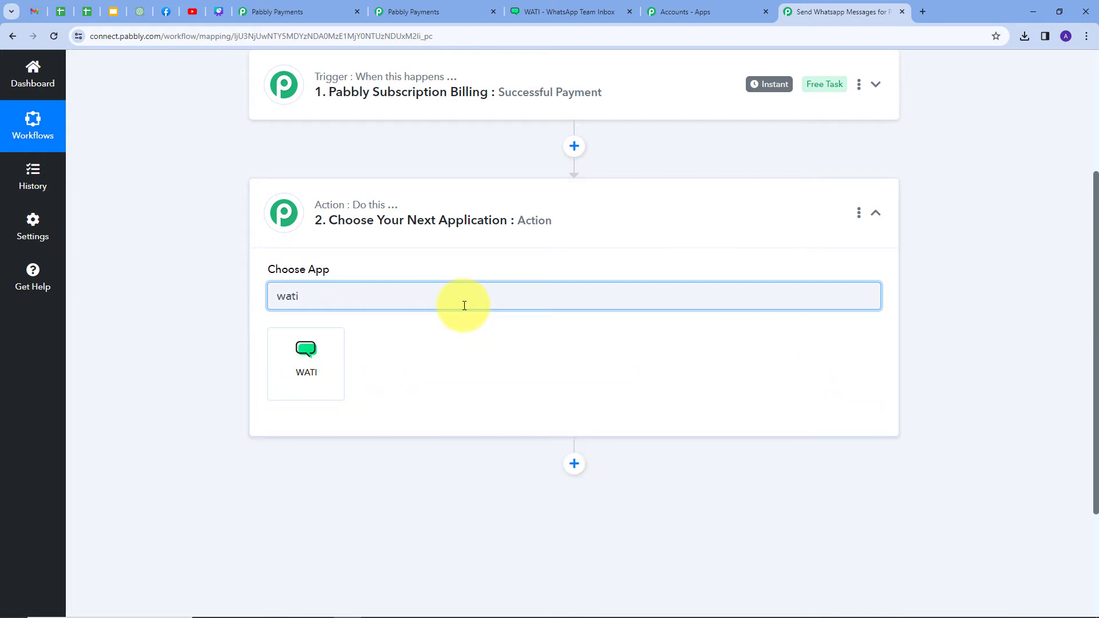
click(304, 359)
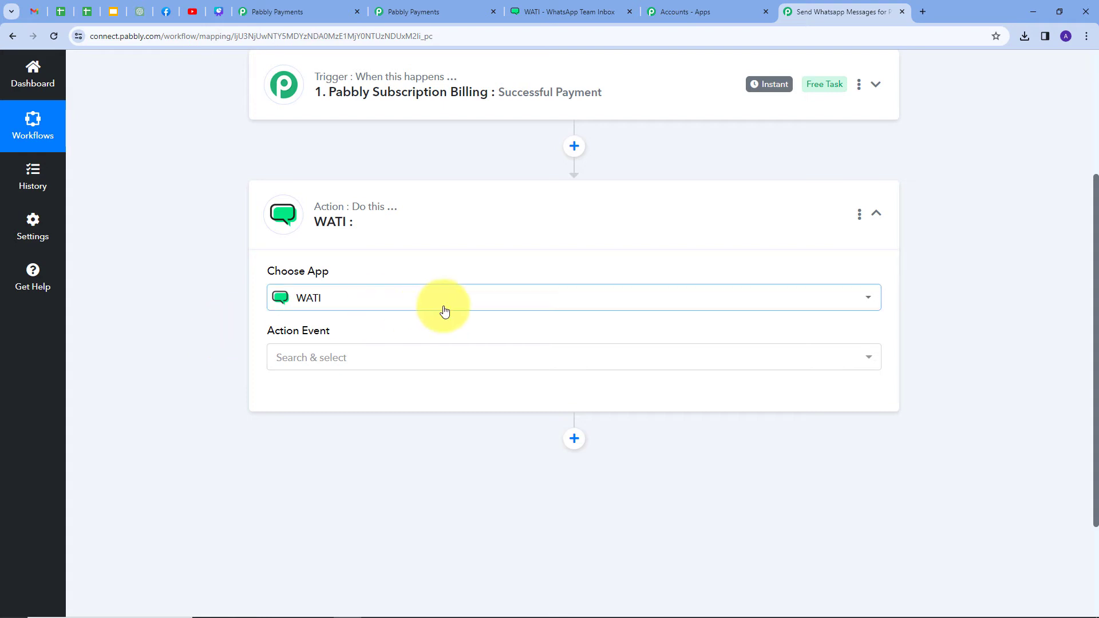
click(387, 358)
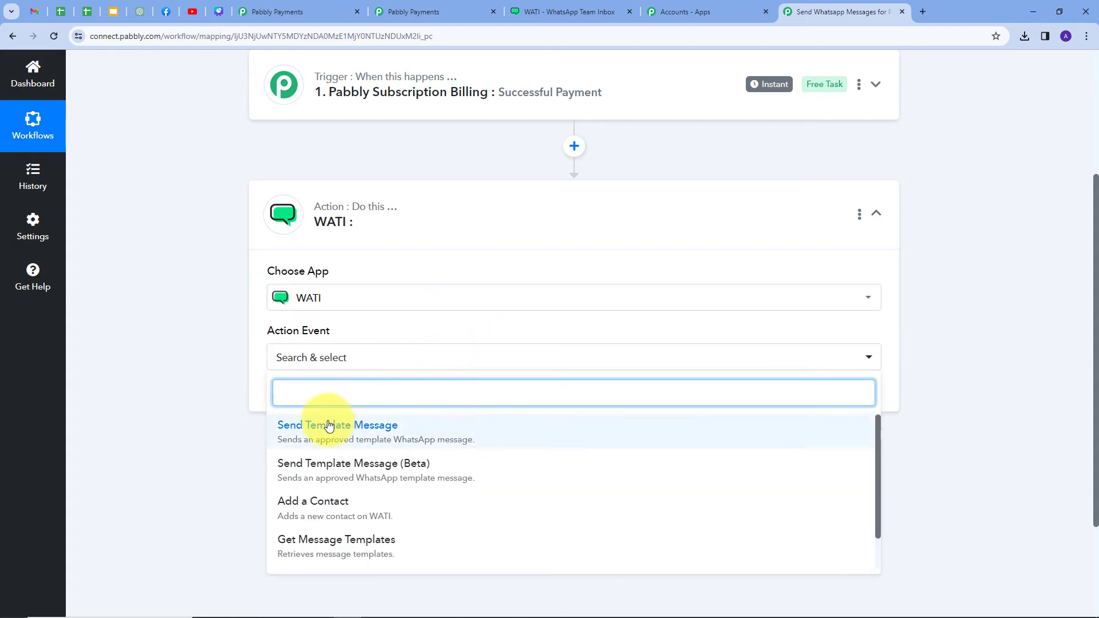
click(376, 434)
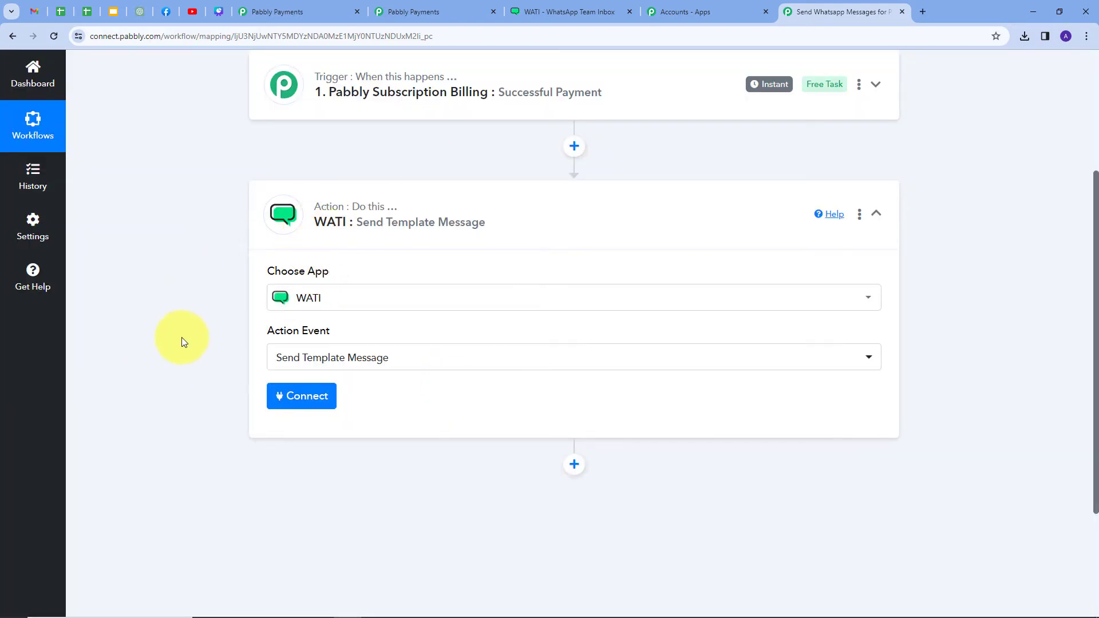
click(307, 404)
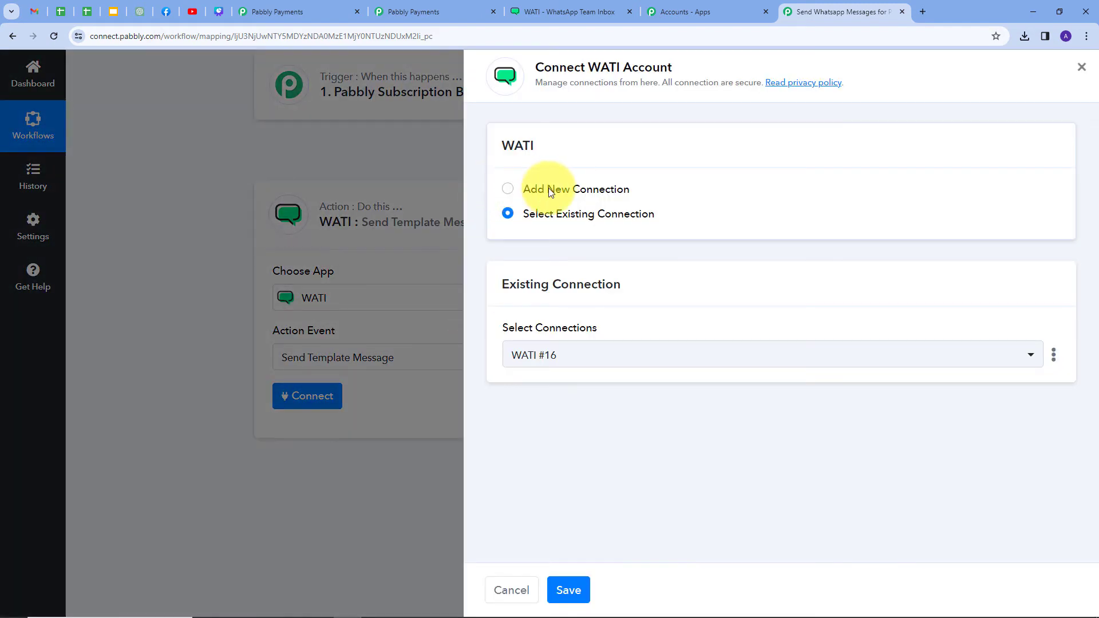
click(547, 189)
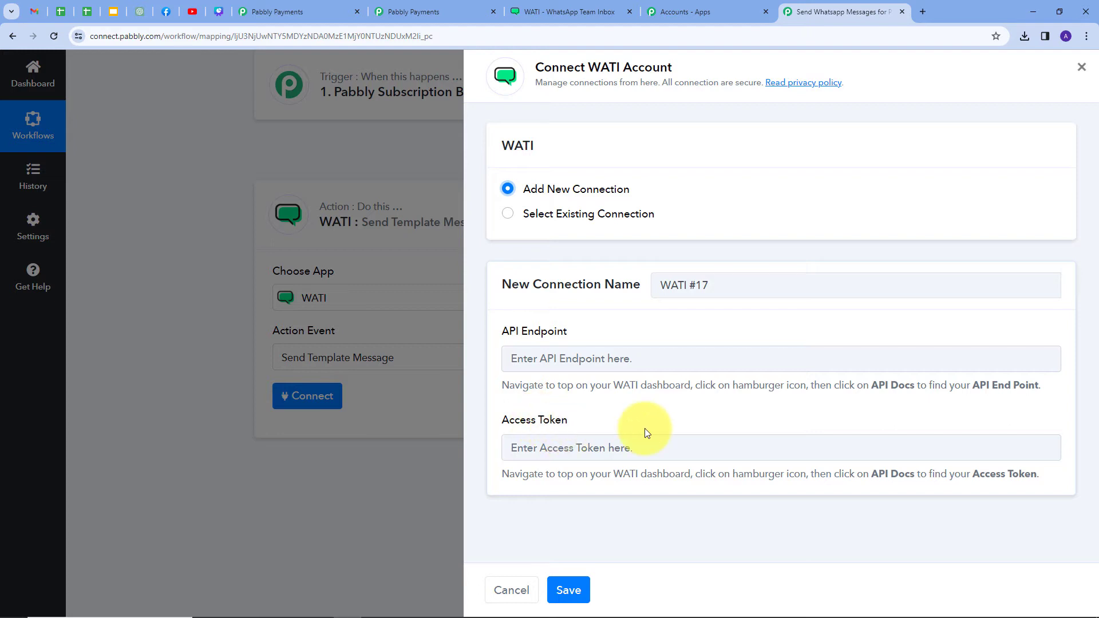
click(547, 12)
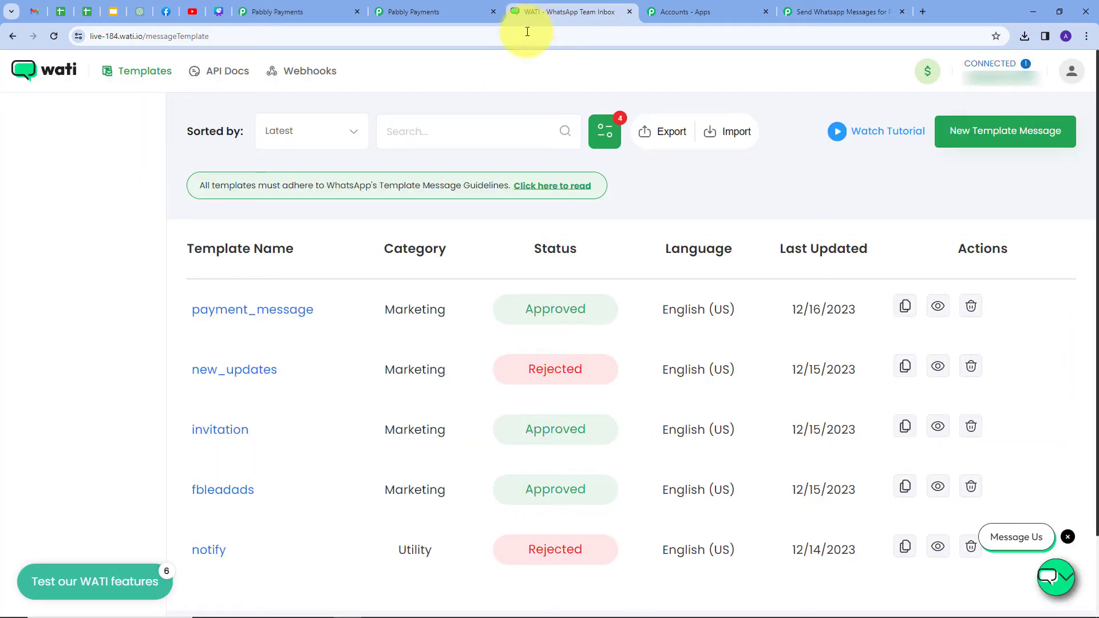
click(218, 82)
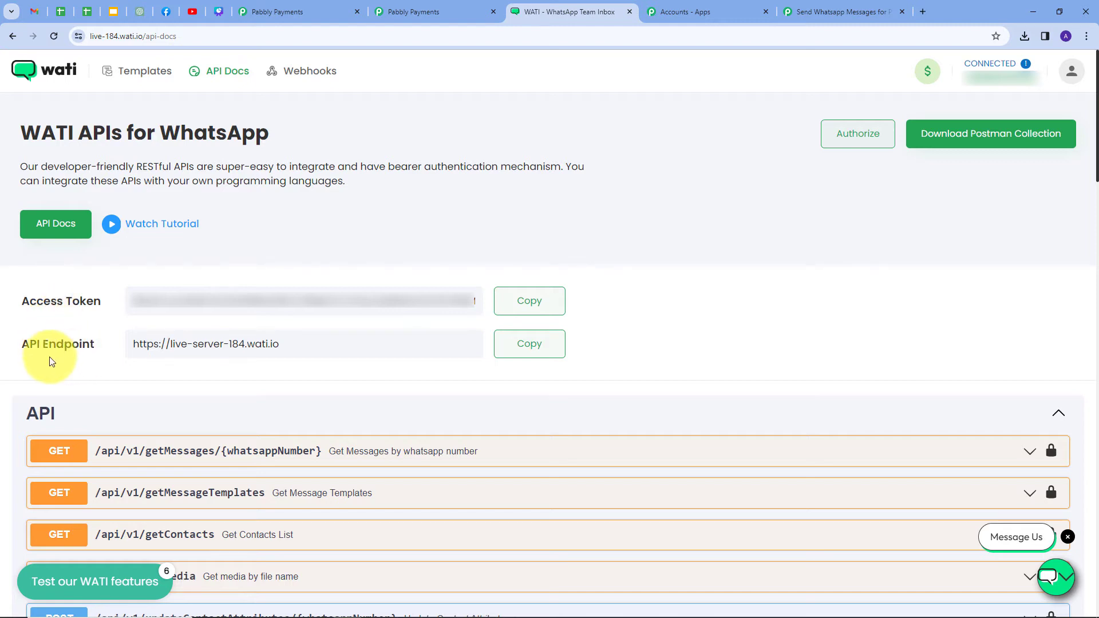
click(527, 348)
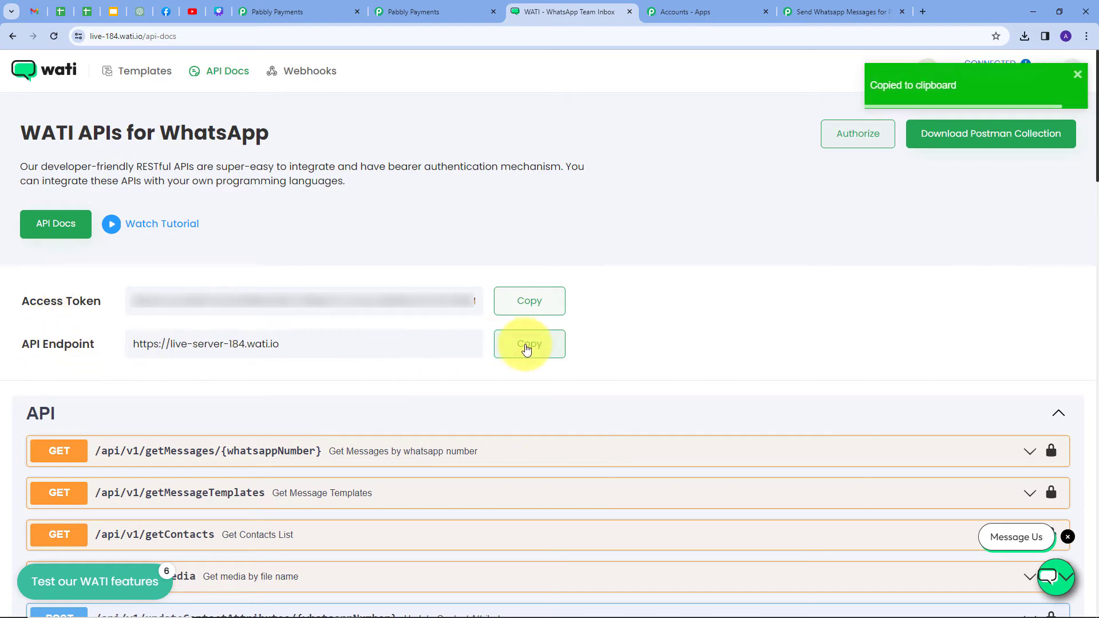
click(810, 2)
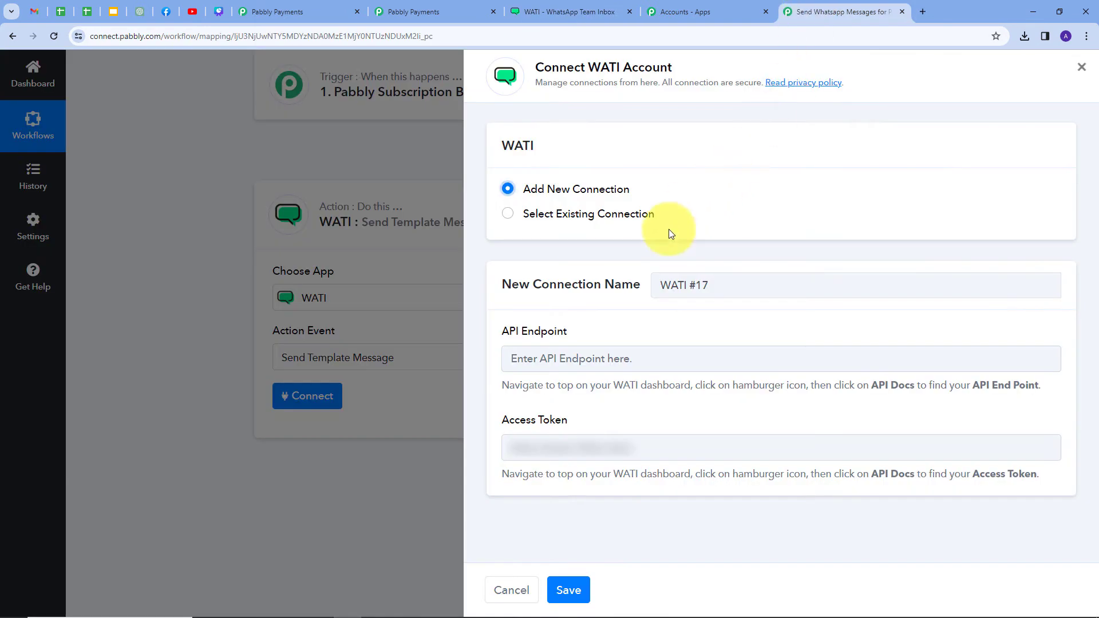
click(581, 355)
key(ctrl+v)
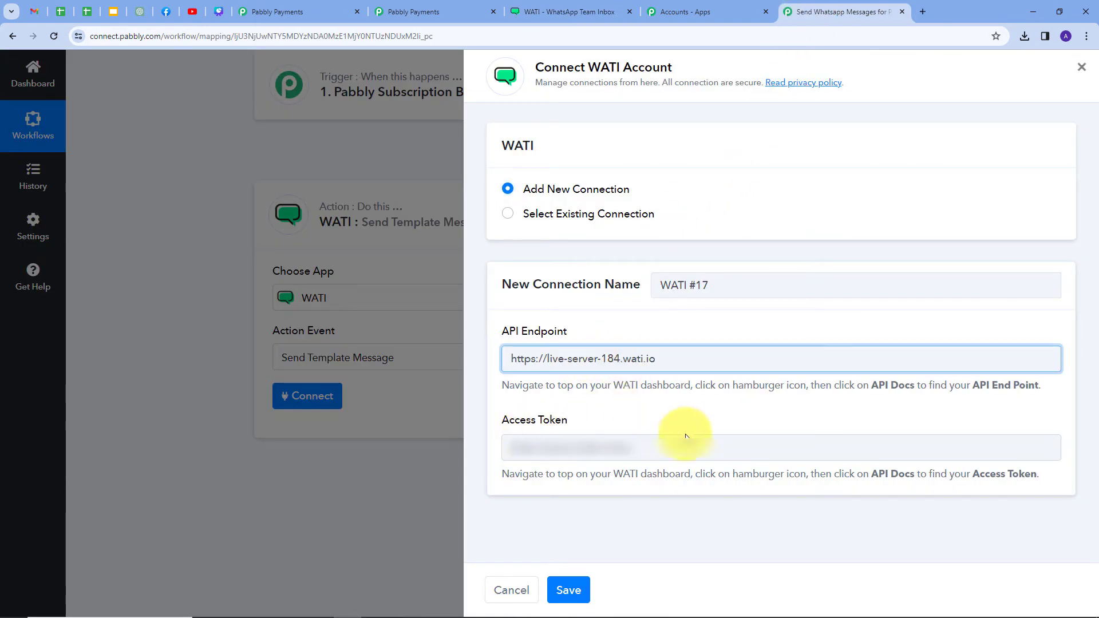
Step: Copy the access token from WATI's API Docs page, paste it into the connection's Access Token field and save the connection
click(577, 8)
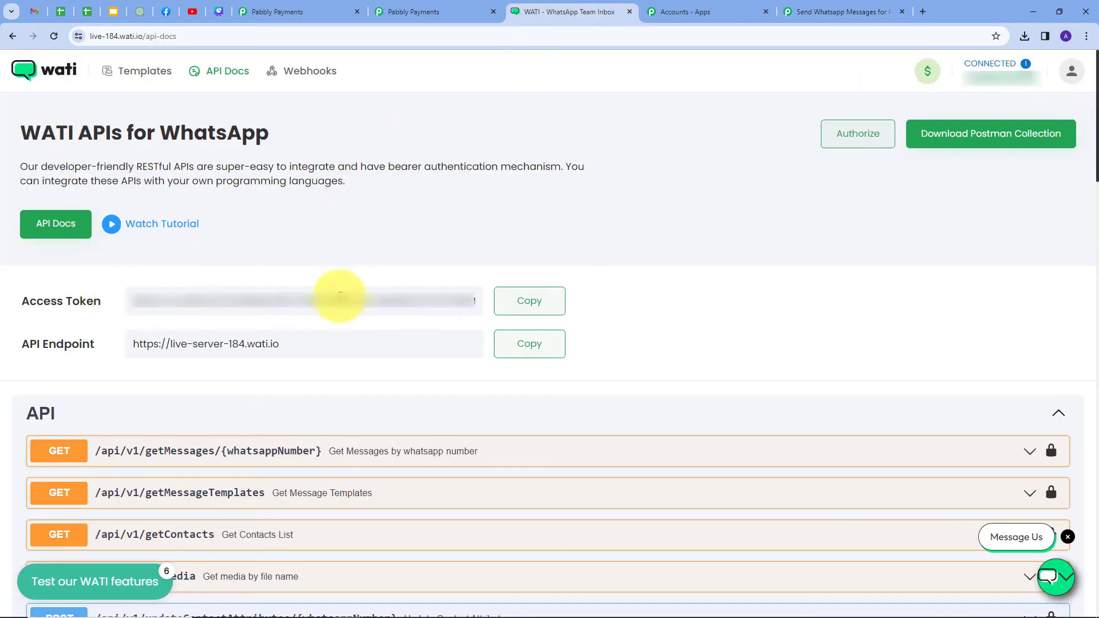
click(525, 311)
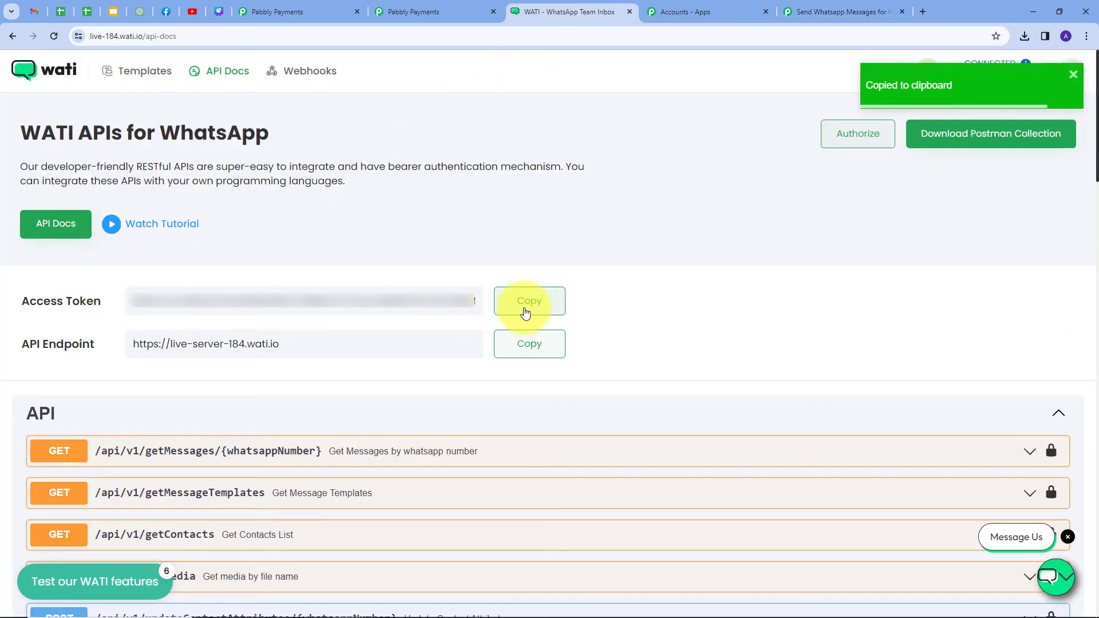
click(819, 12)
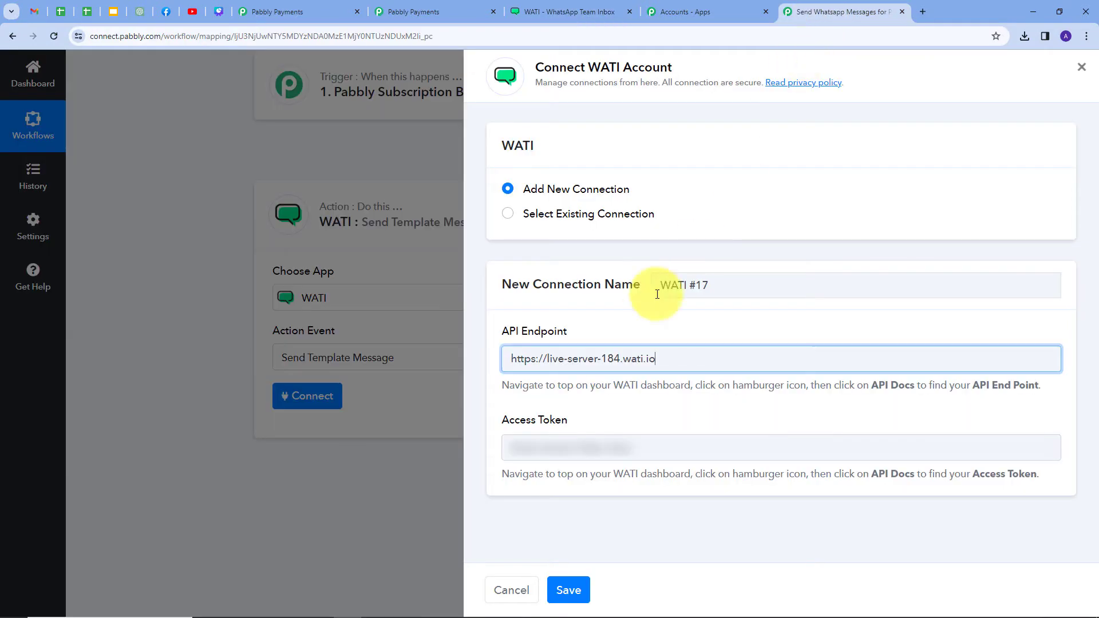
click(553, 448)
key(ctrl+v)
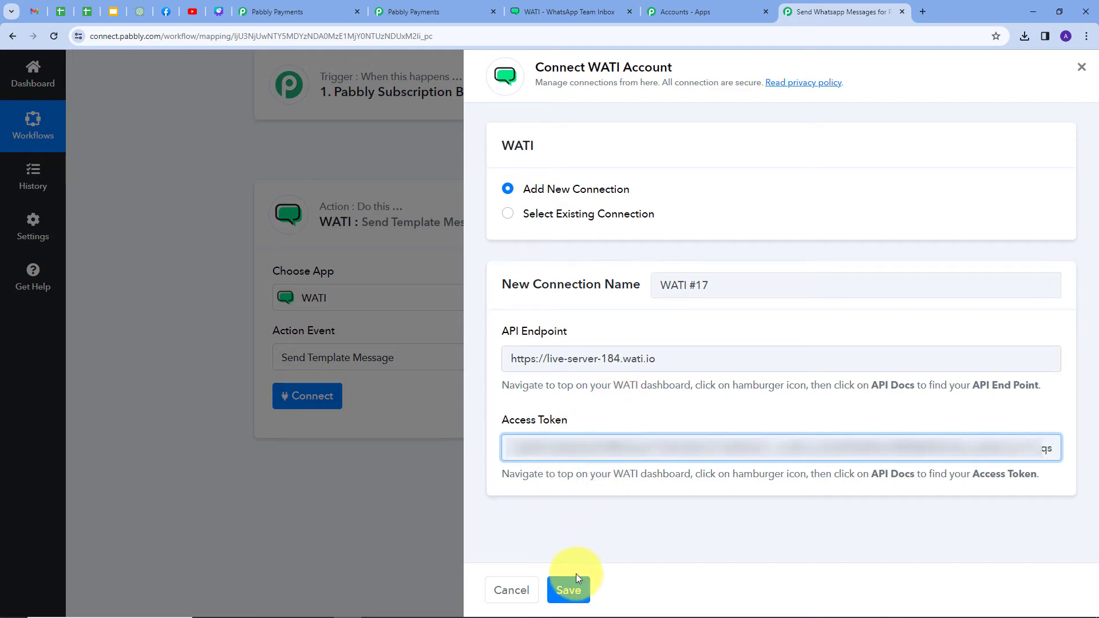
click(576, 590)
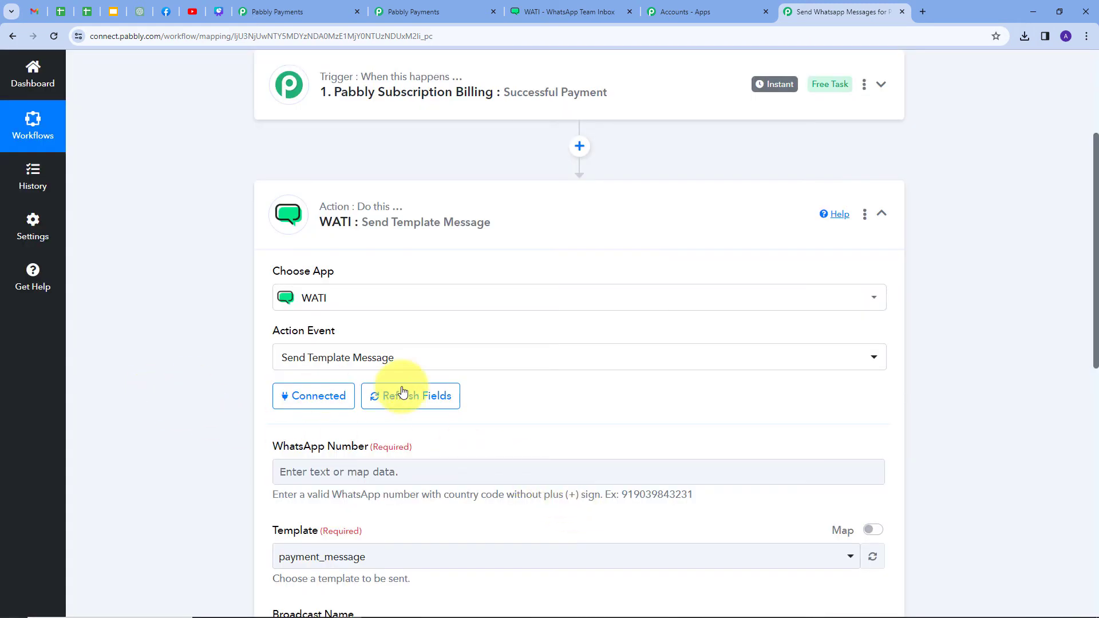
Step: Map the WhatsApp Number field to the Data Subscription Customer Phone value from the Successful Payment step
scroll(510, 313, down, 4)
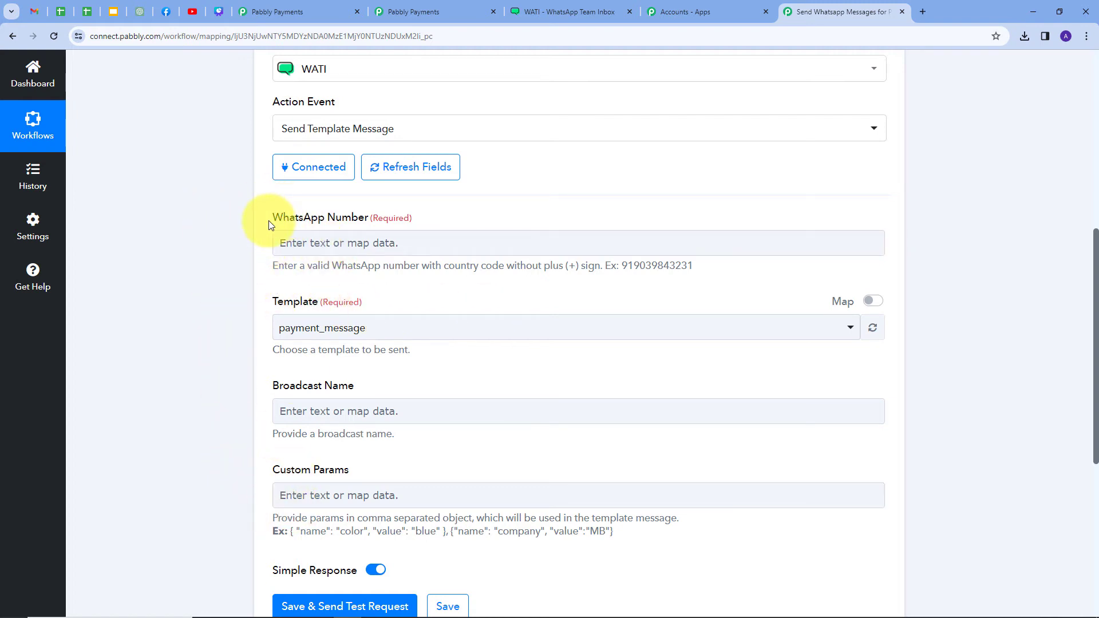
click(336, 246)
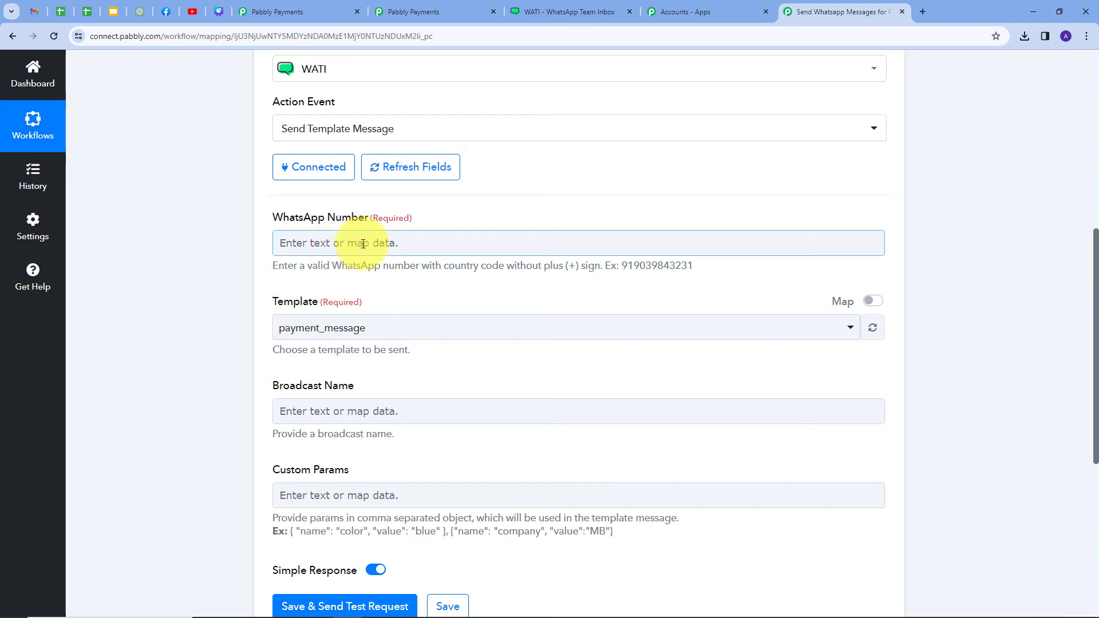
click(363, 243)
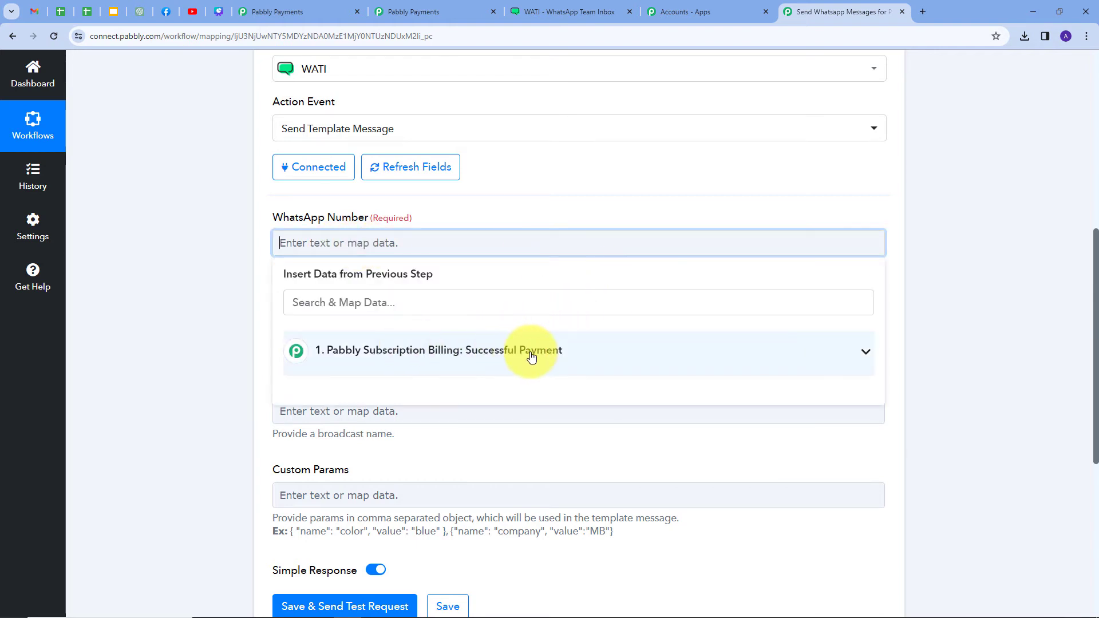
click(532, 358)
scroll(474, 321, down, 1)
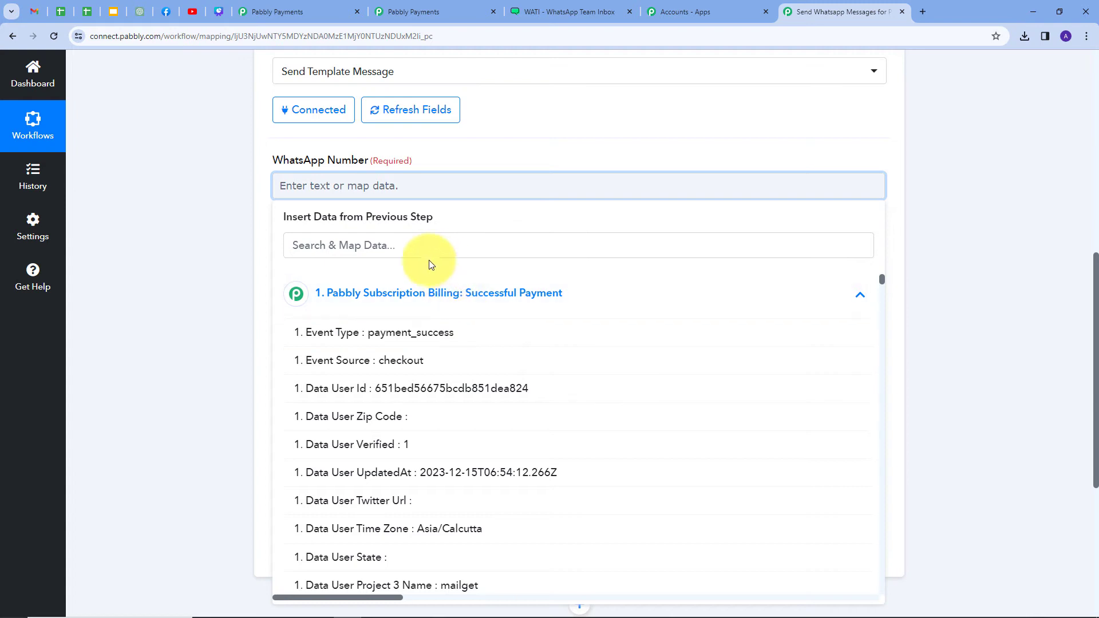
click(414, 251)
text(phon)
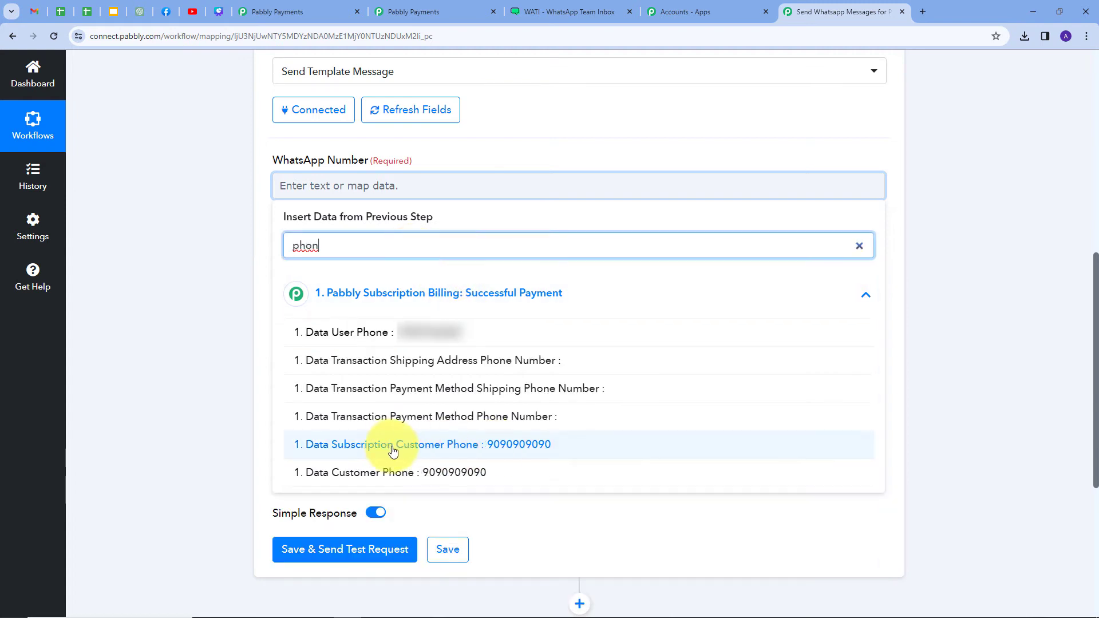
click(510, 452)
click(610, 139)
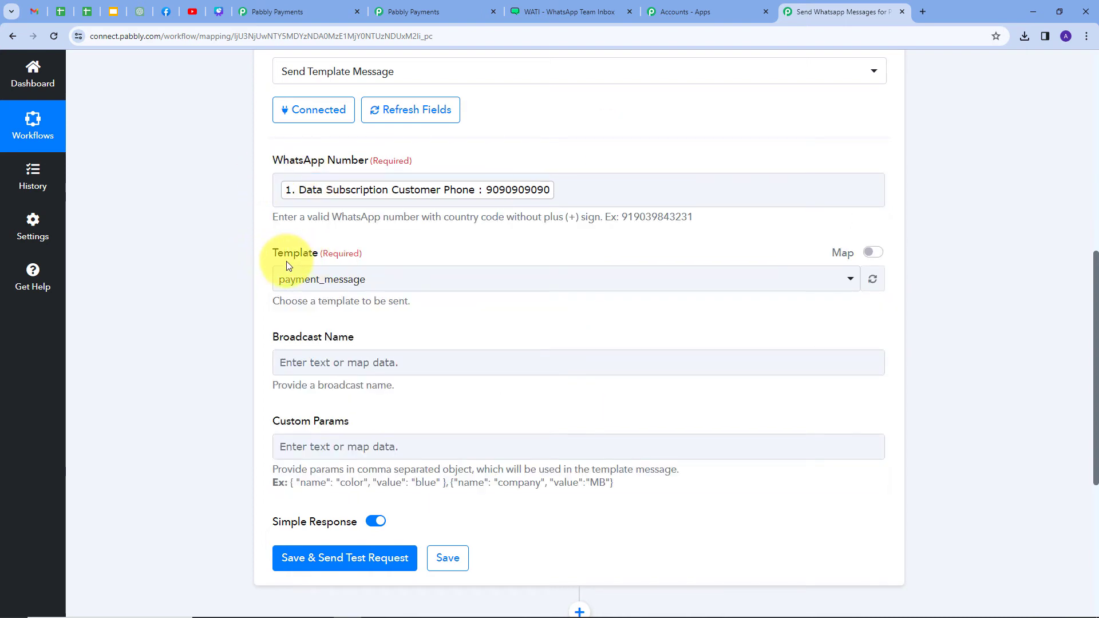
Step: Switch to WATI and review the payment_message template's category, language, broadcast title, body, footer, buttons and sample content
click(535, 12)
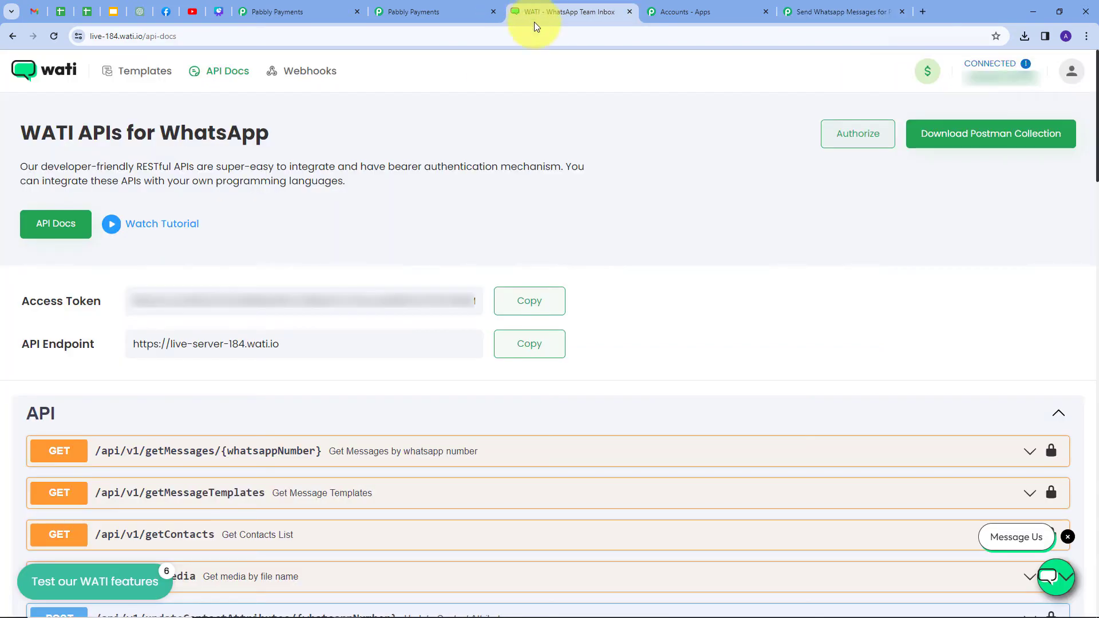
click(144, 80)
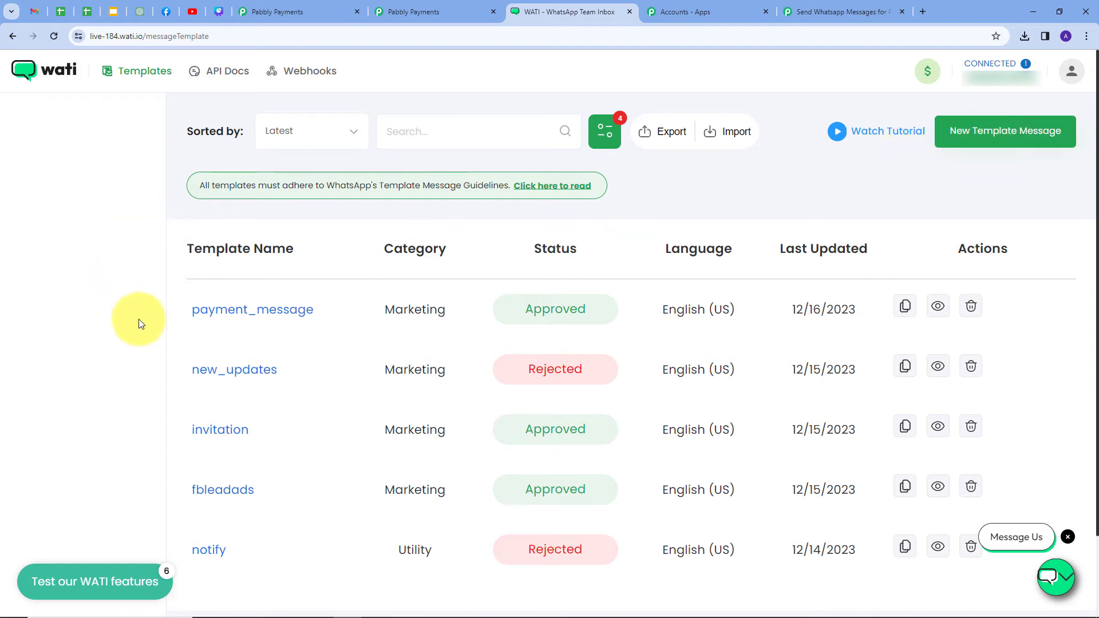
click(229, 319)
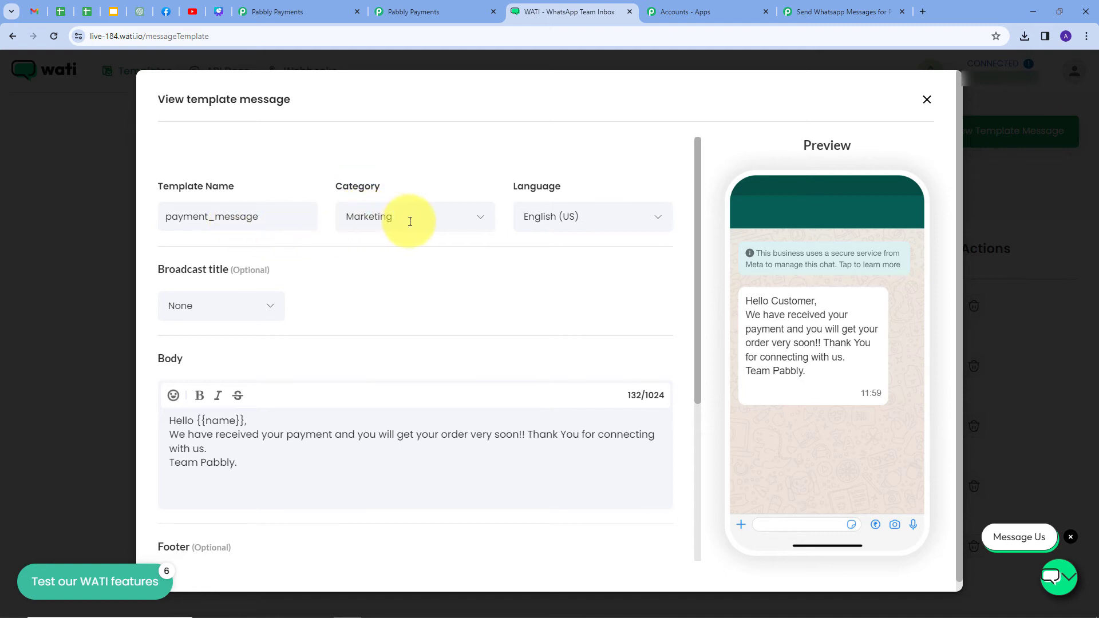
scroll(295, 273, down, 1)
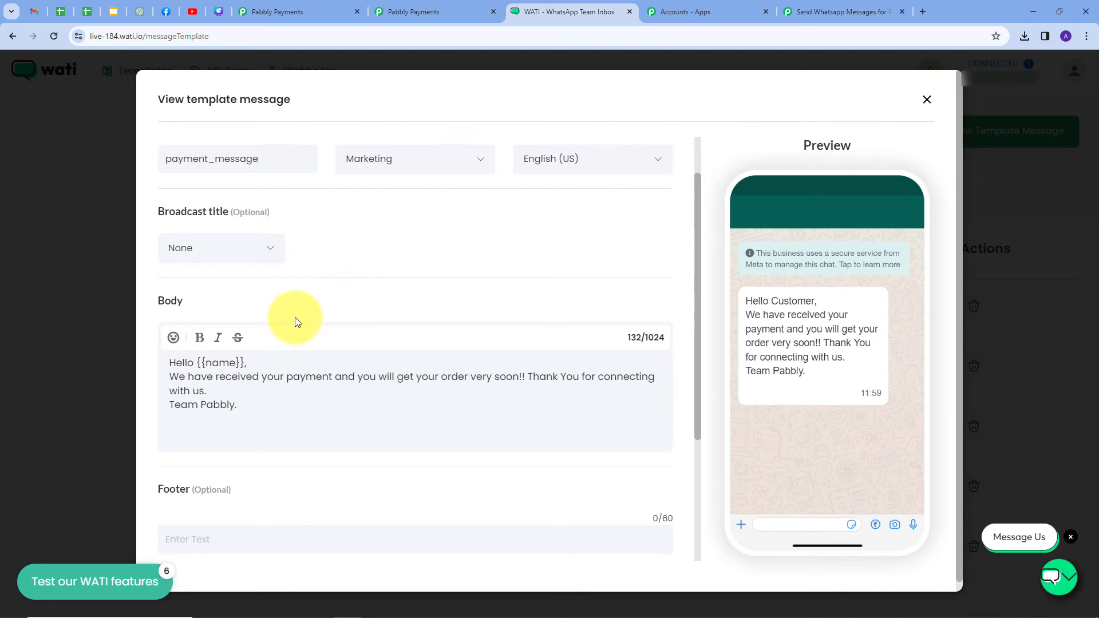
scroll(296, 322, down, 1)
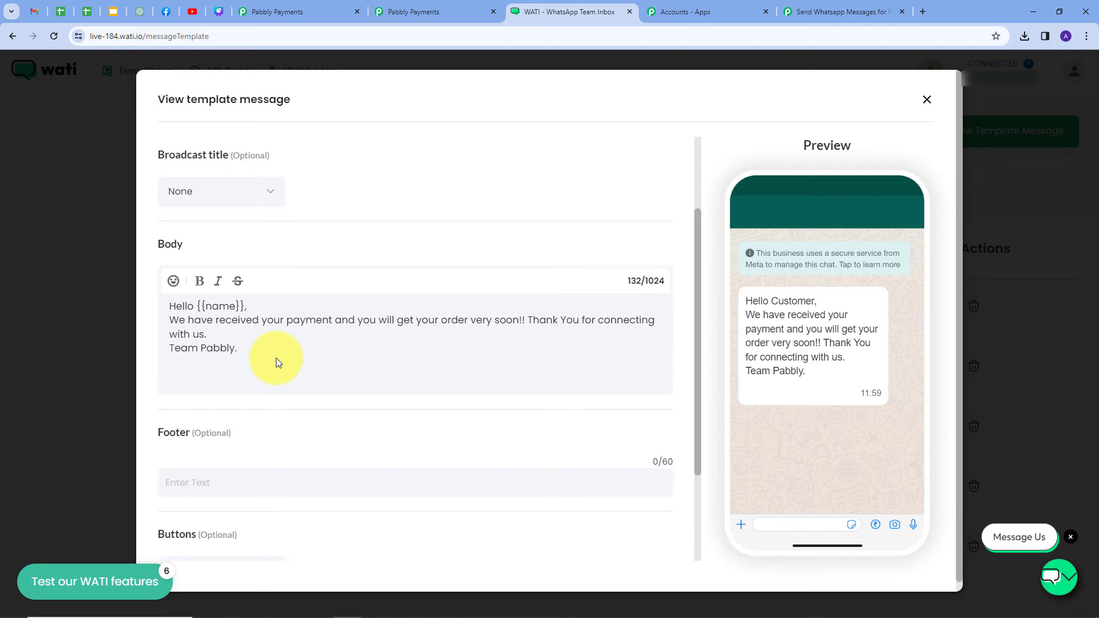
scroll(276, 359, up, 1)
scroll(322, 335, down, 3)
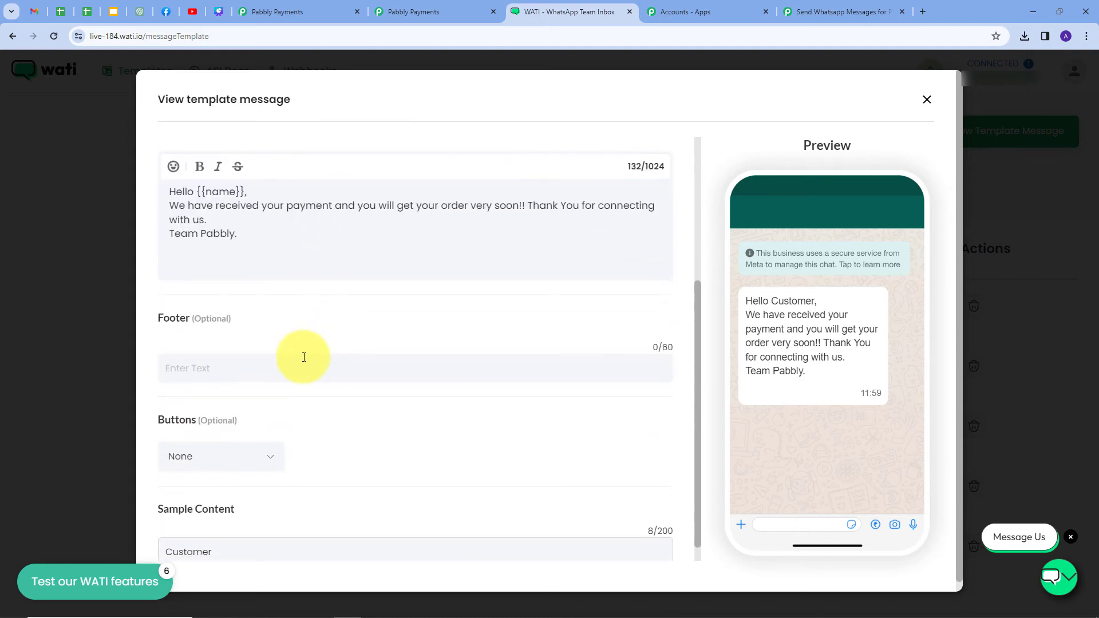
scroll(304, 357, up, 3)
scroll(303, 357, up, 1)
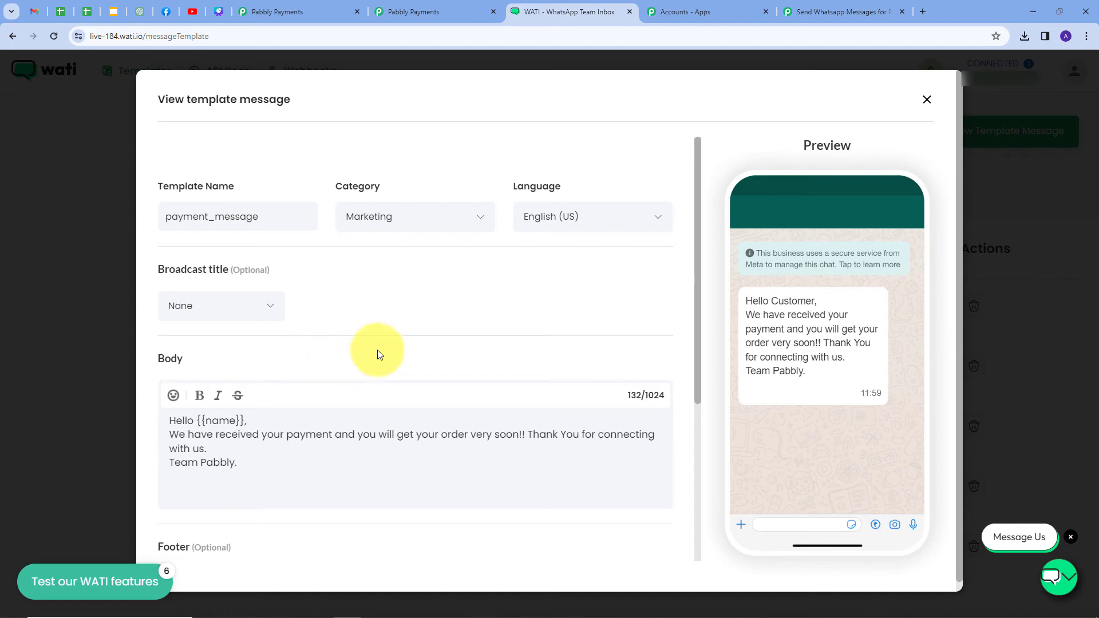
Step: Return to the Pabbly Connect workflow and choose payment_message as the template for the WATI action
click(802, 11)
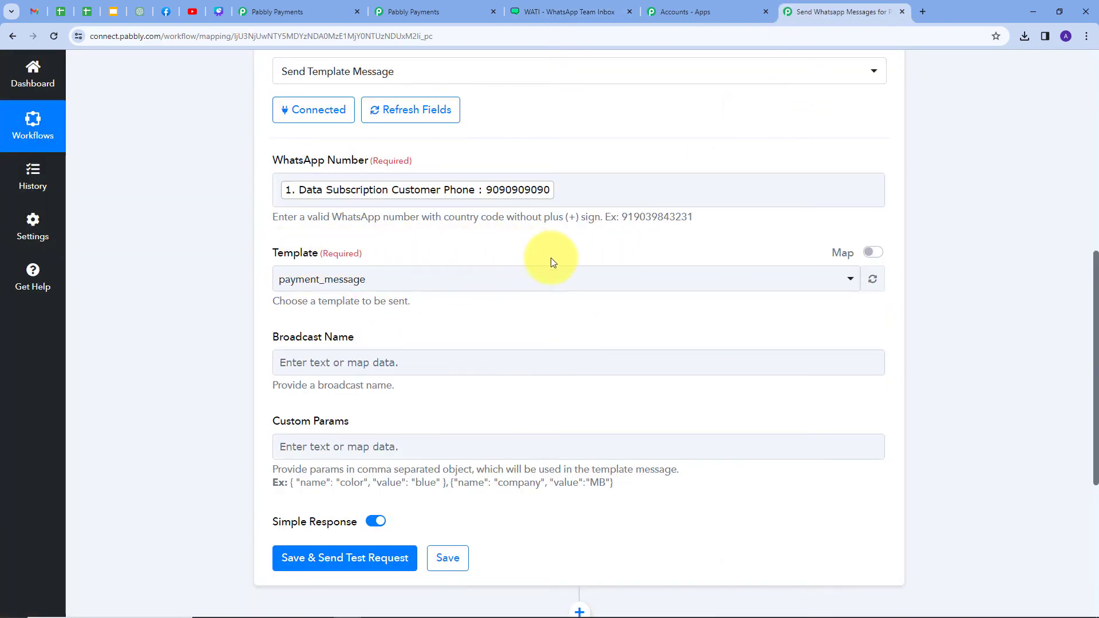
click(528, 280)
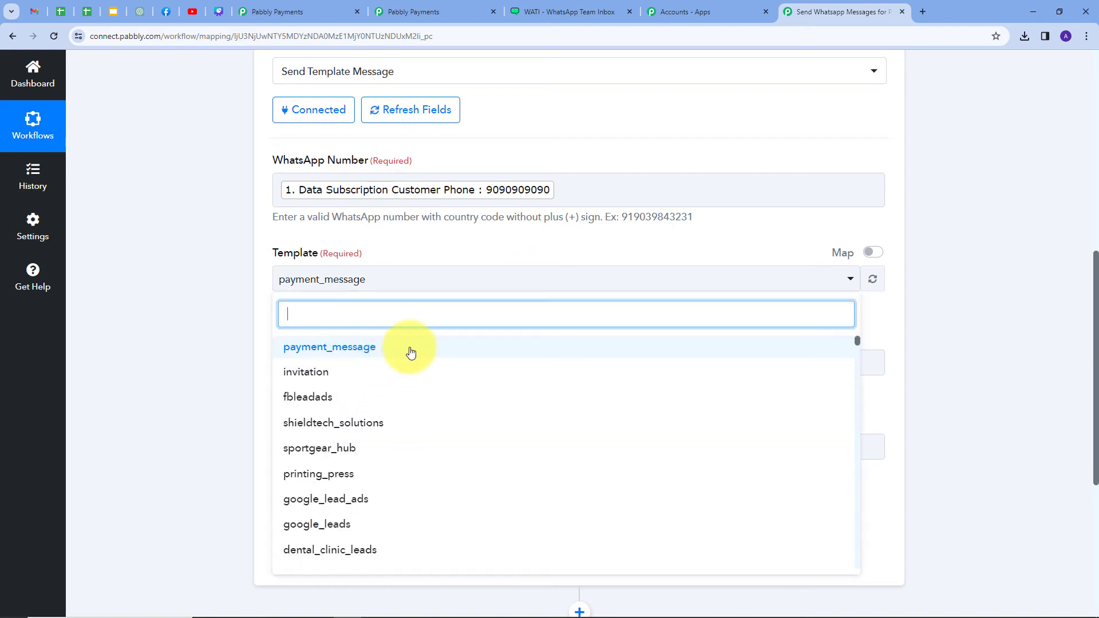
scroll(408, 428, down, 2)
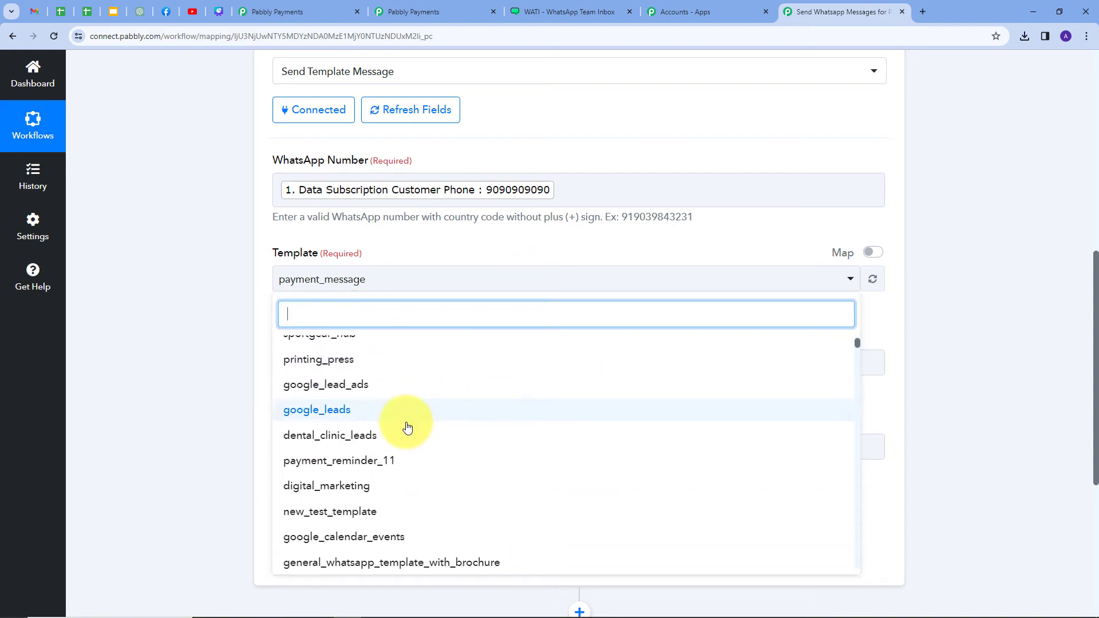
scroll(401, 440, up, 2)
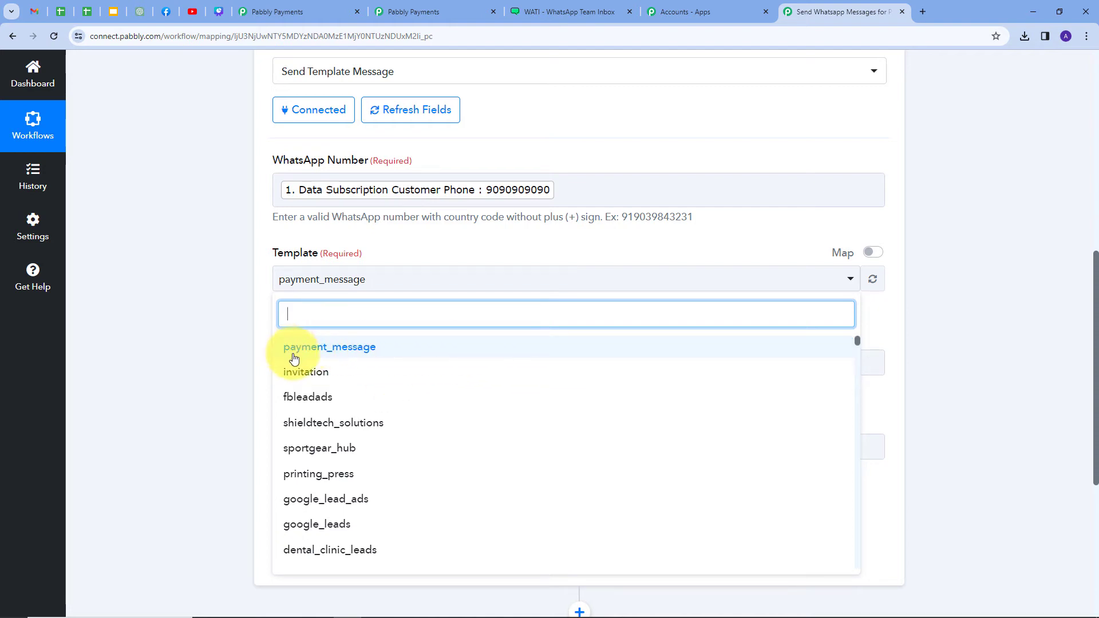
click(358, 348)
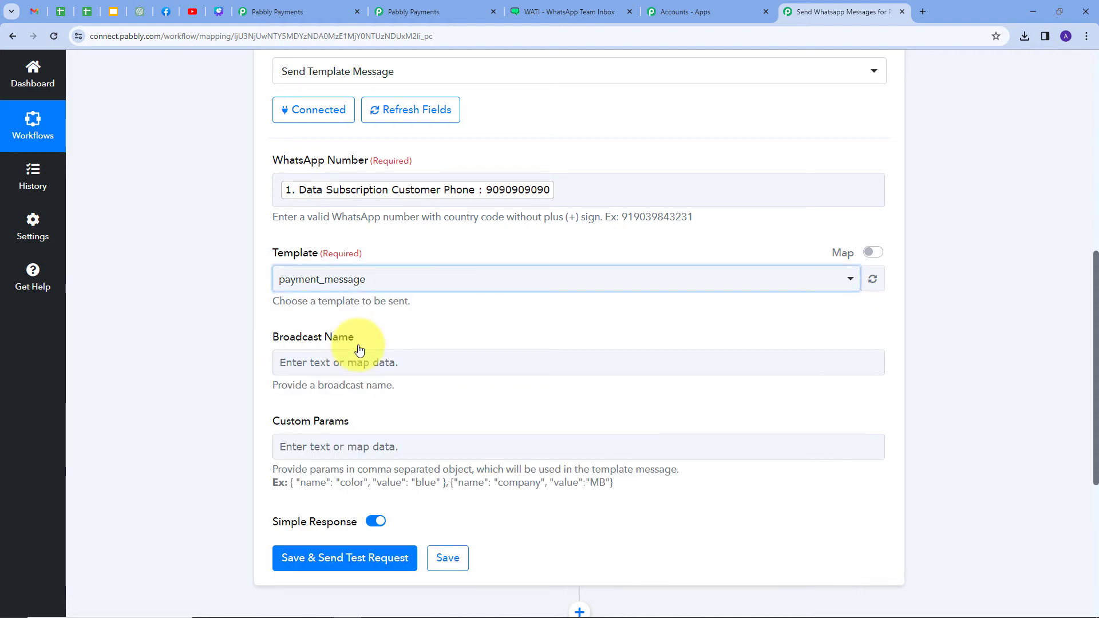
Step: Check the broadcast title in WATI's payment_message template and set the action's Broadcast Name to none
scroll(414, 249, down, 1)
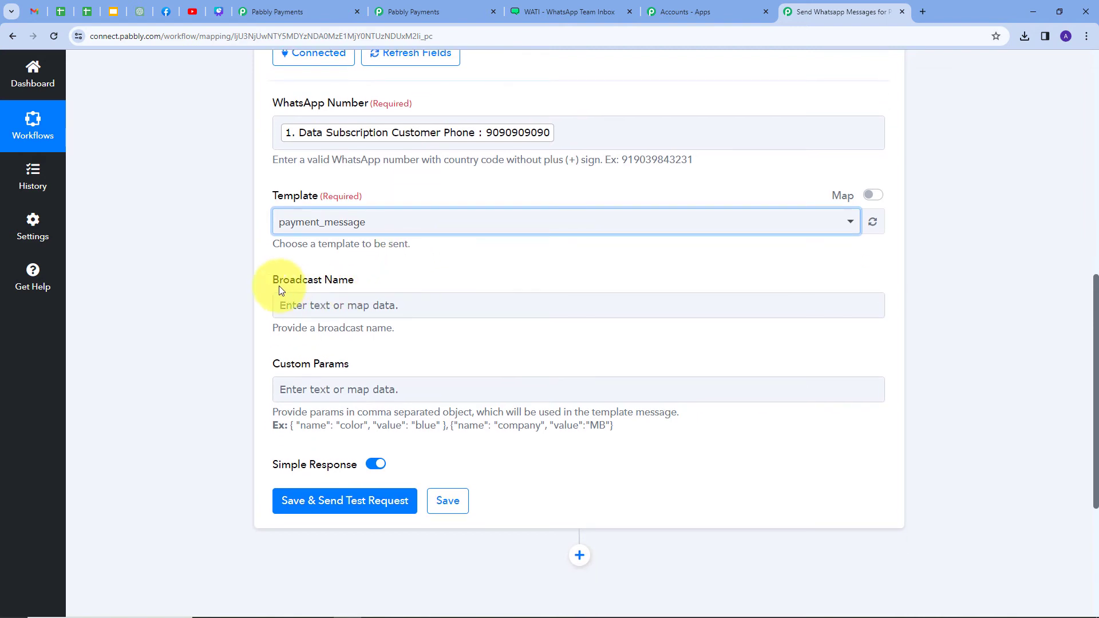
click(337, 312)
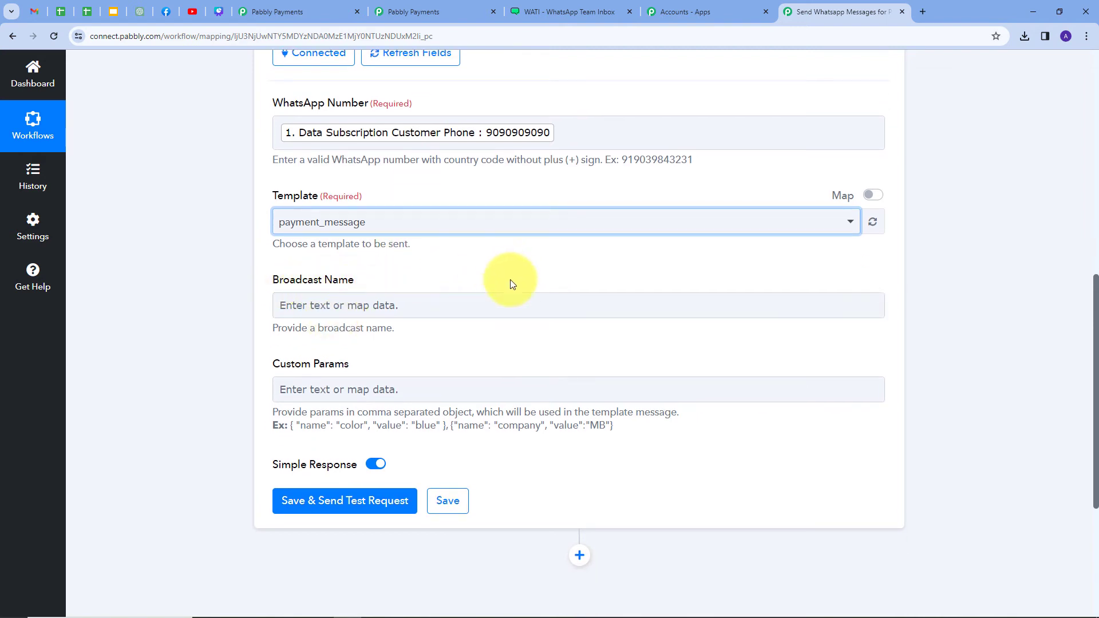
click(543, 11)
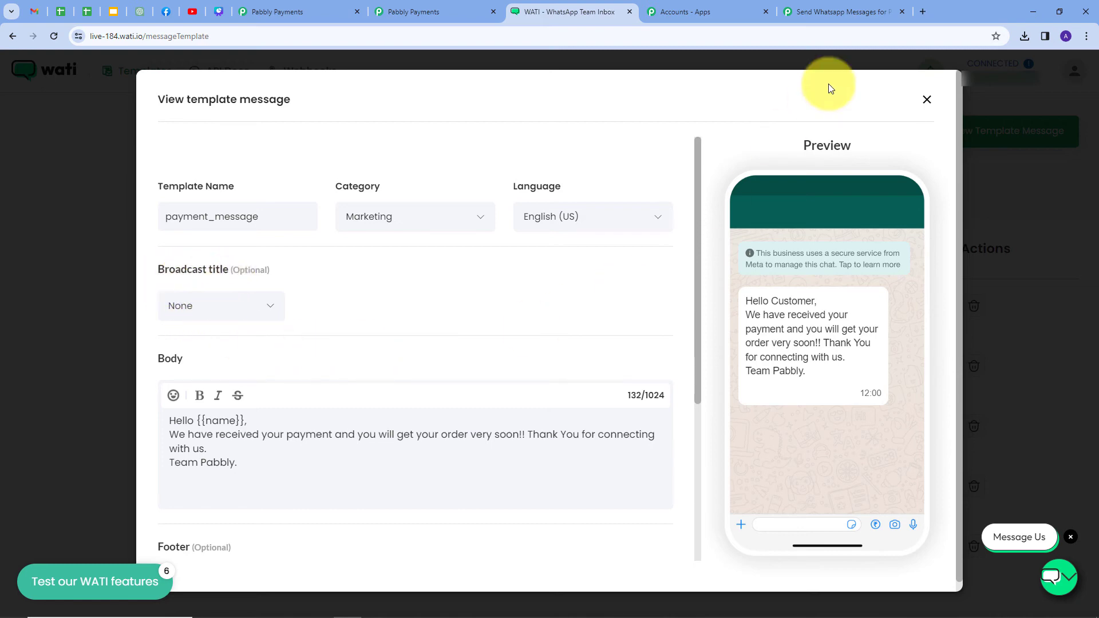
click(826, 12)
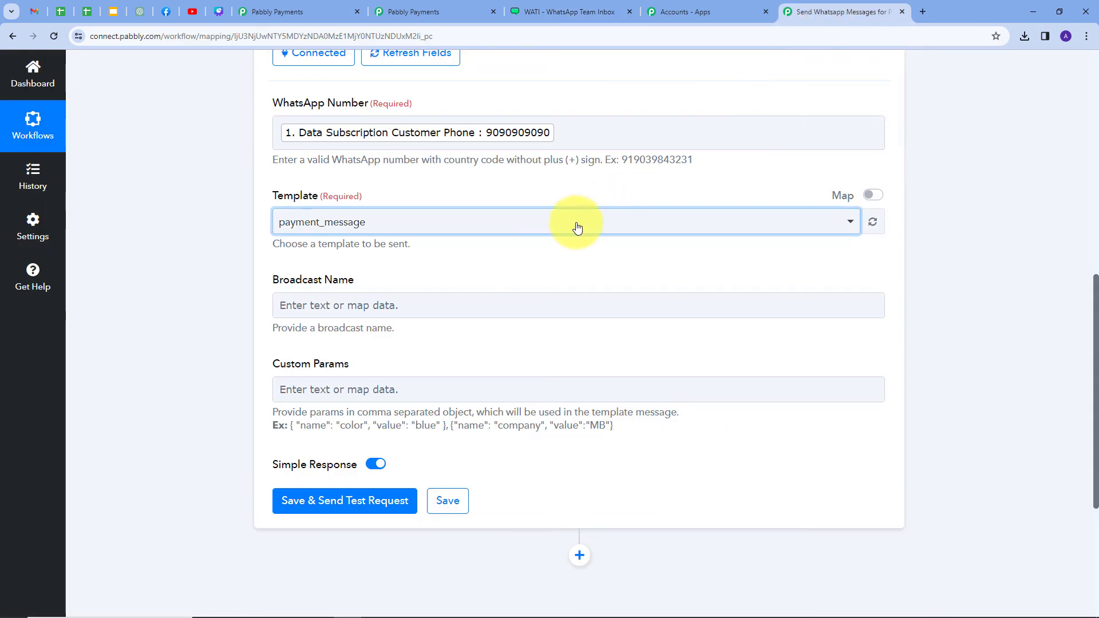
click(405, 307)
text(none)
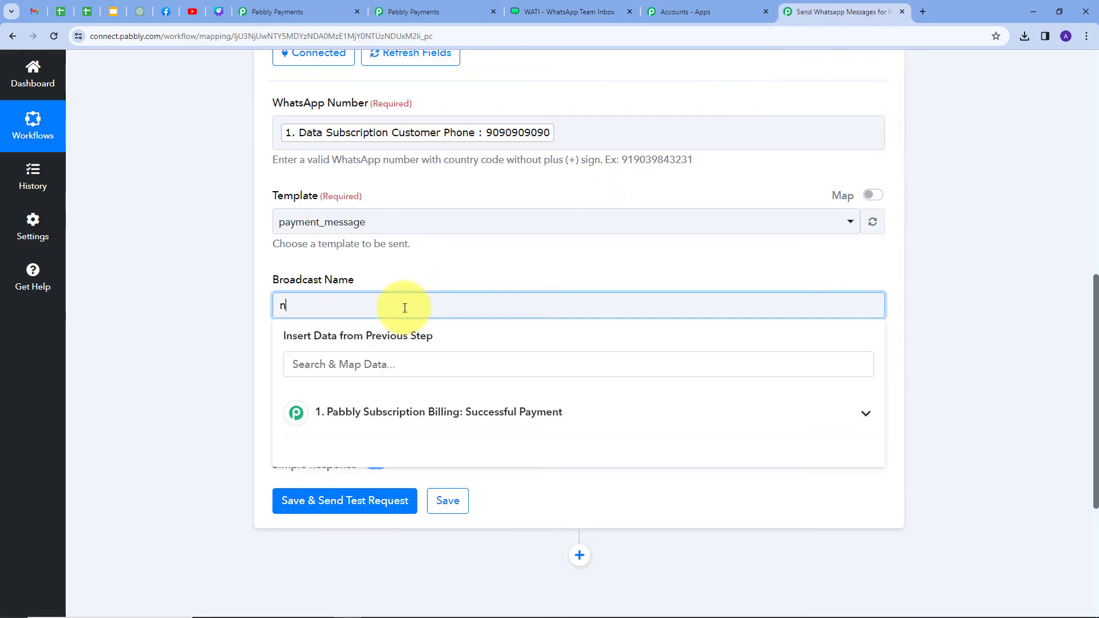
click(349, 283)
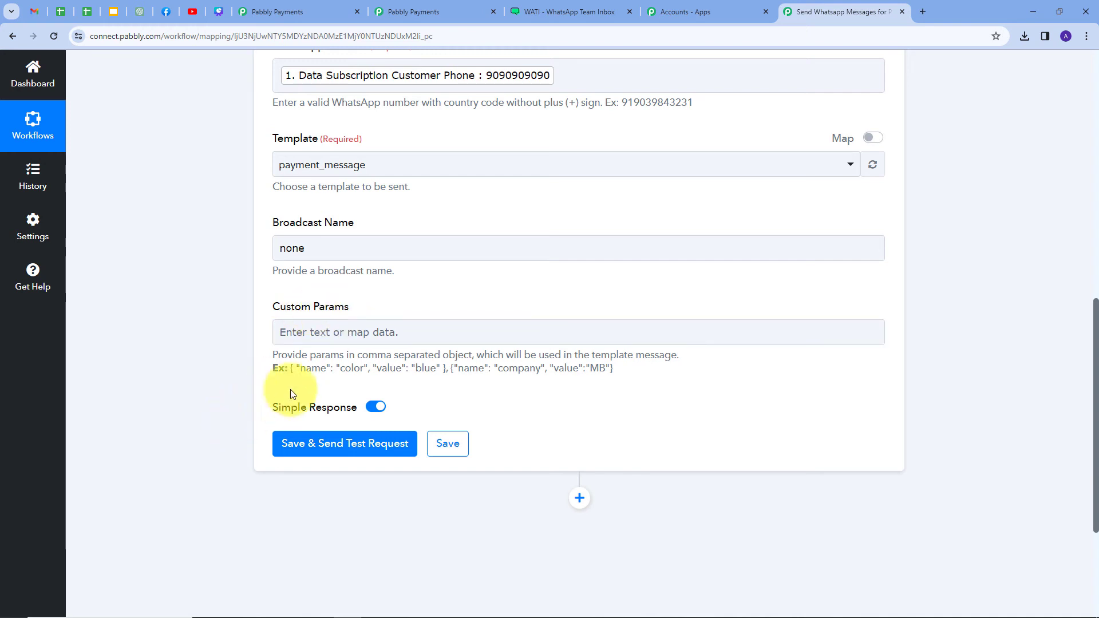
Step: Copy the example object { "name": "color", "value": "blue" } into Custom Params and replace the parameter name color with name
drag(291, 370, 448, 382)
key(ctrl+c)
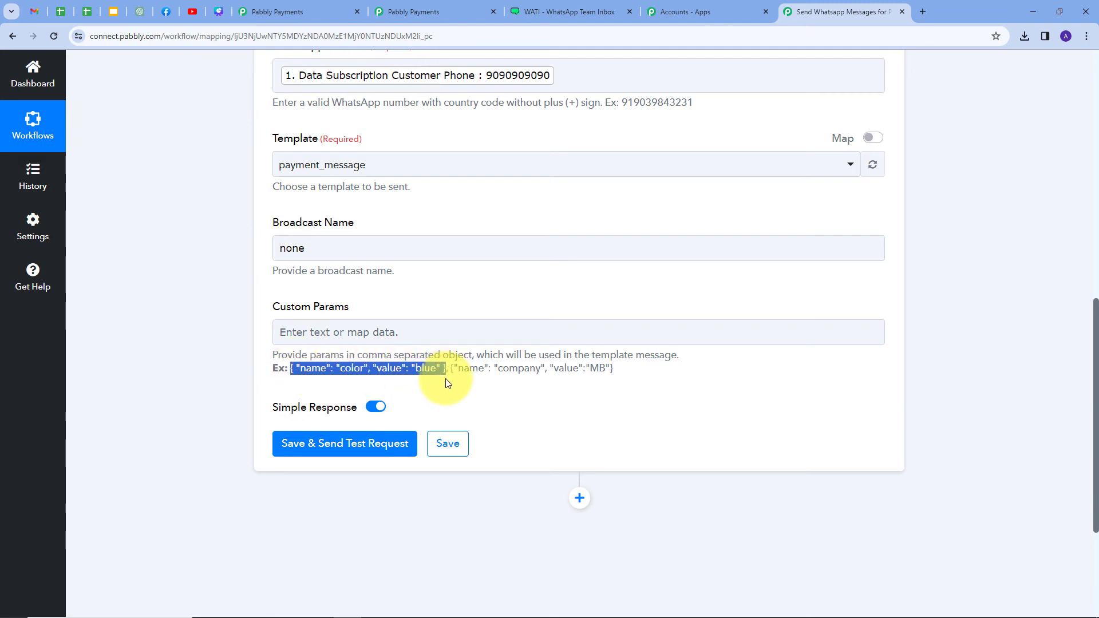
click(373, 327)
key(ctrl+v)
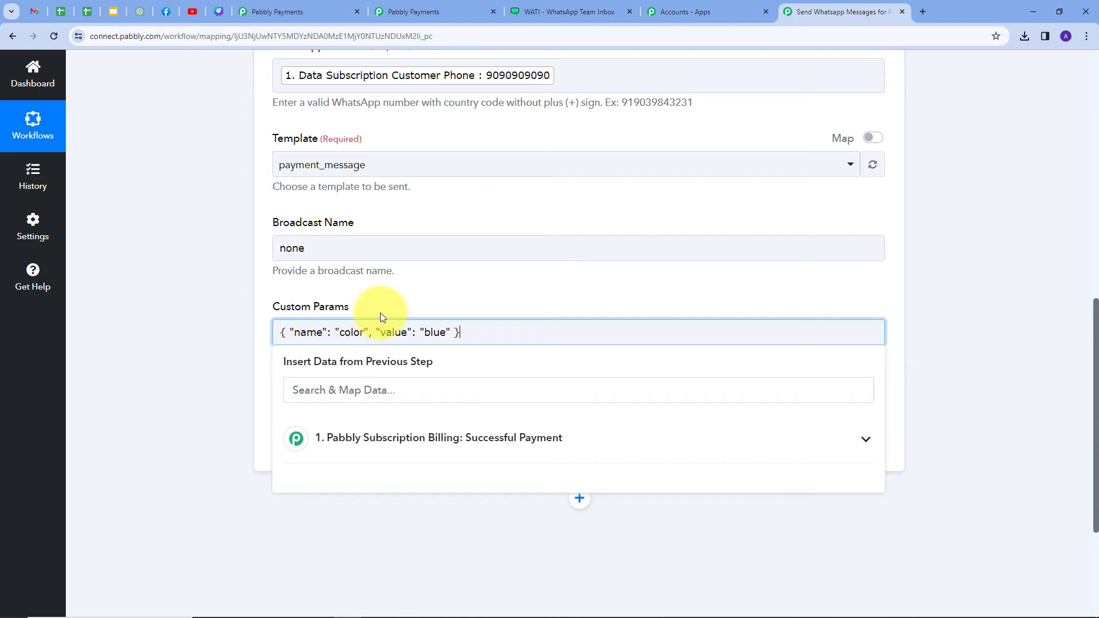
click(385, 311)
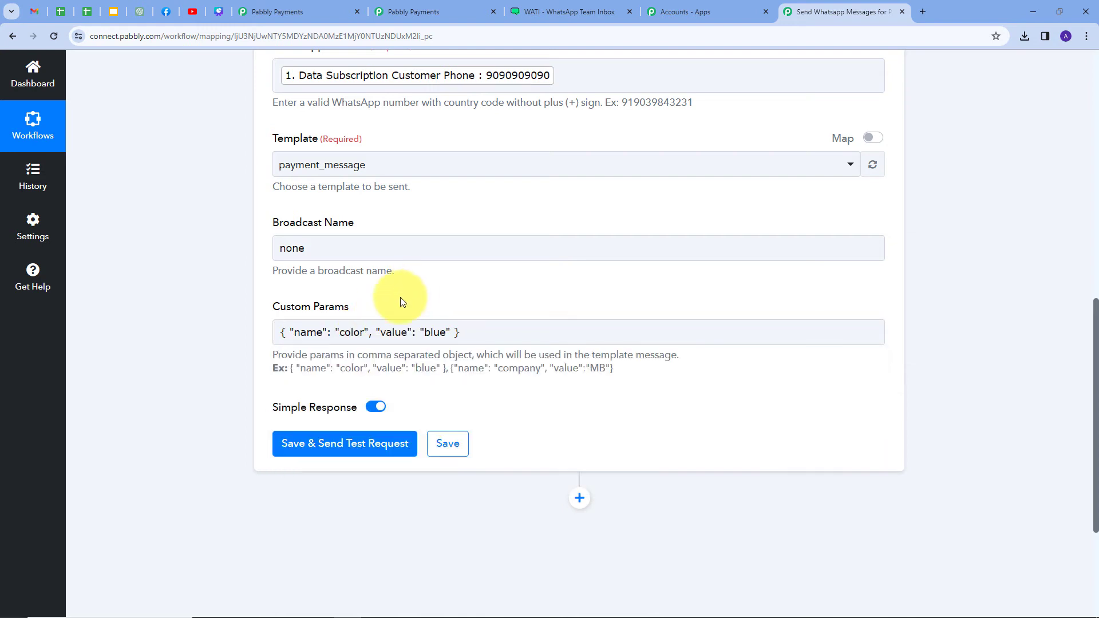
double_click(343, 334)
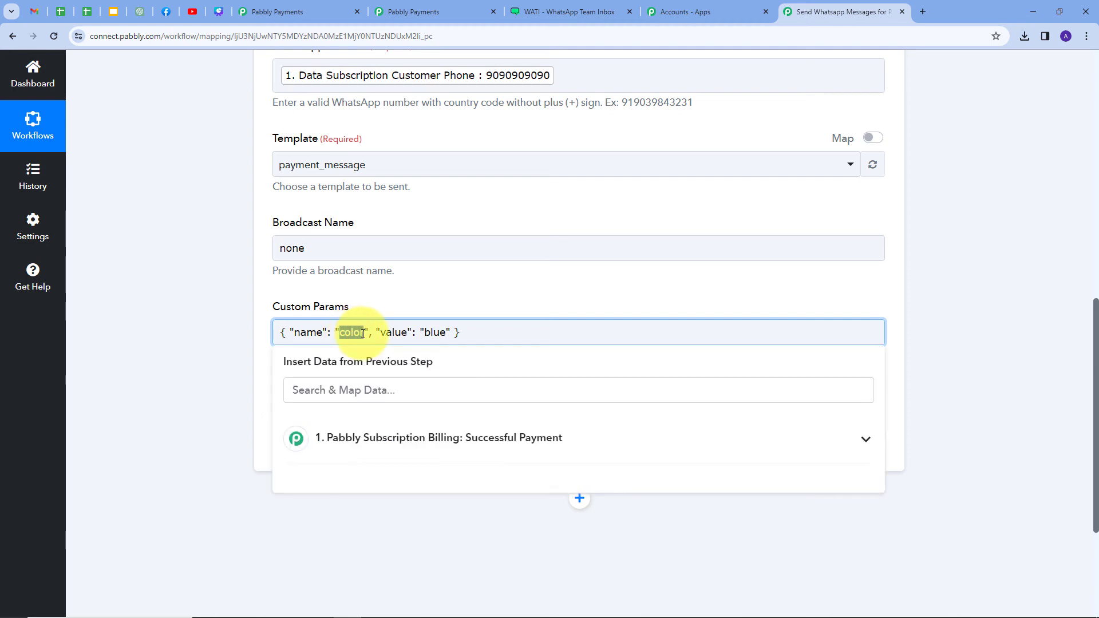
key(BackSpace)
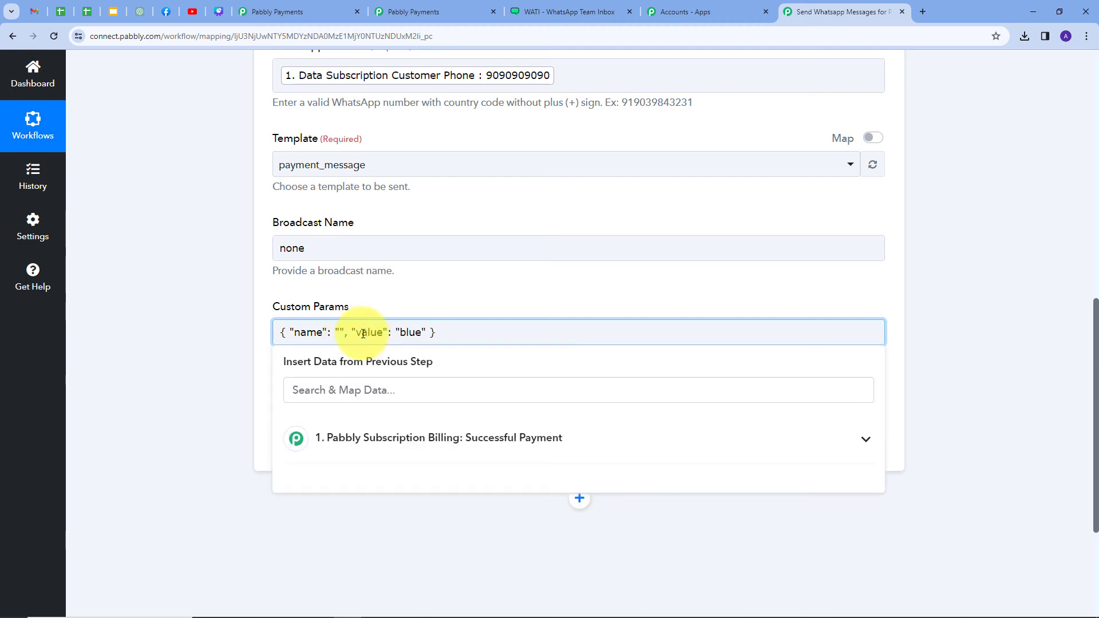
text(name)
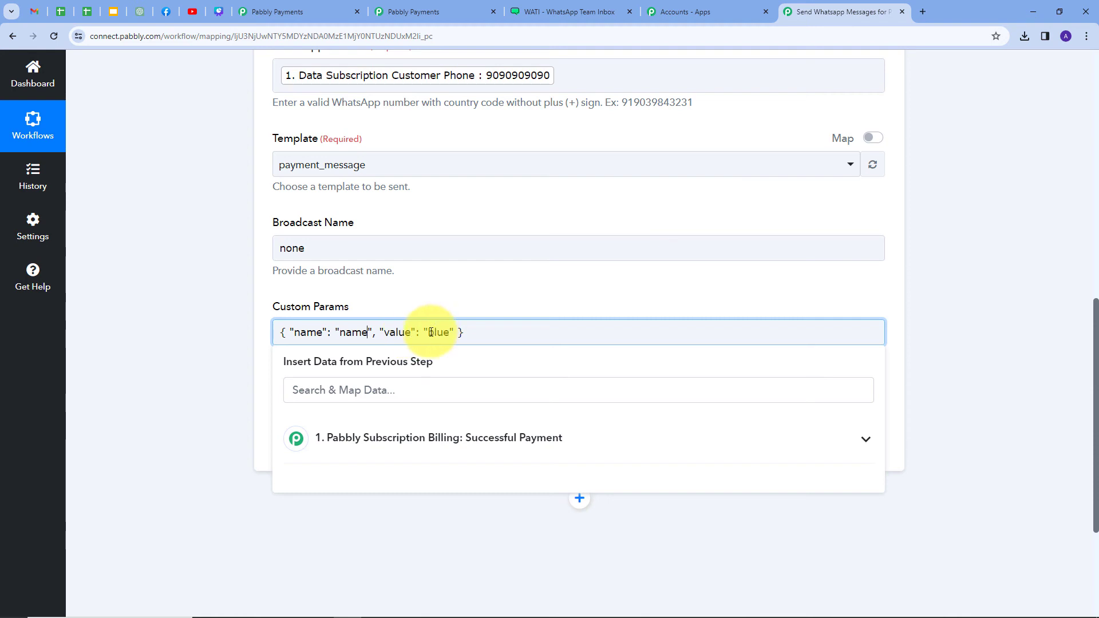
Step: Replace the Custom Params value blue with the mapped Data Transaction Payment Method First Name from the Successful Payment step
drag(429, 333, 451, 336)
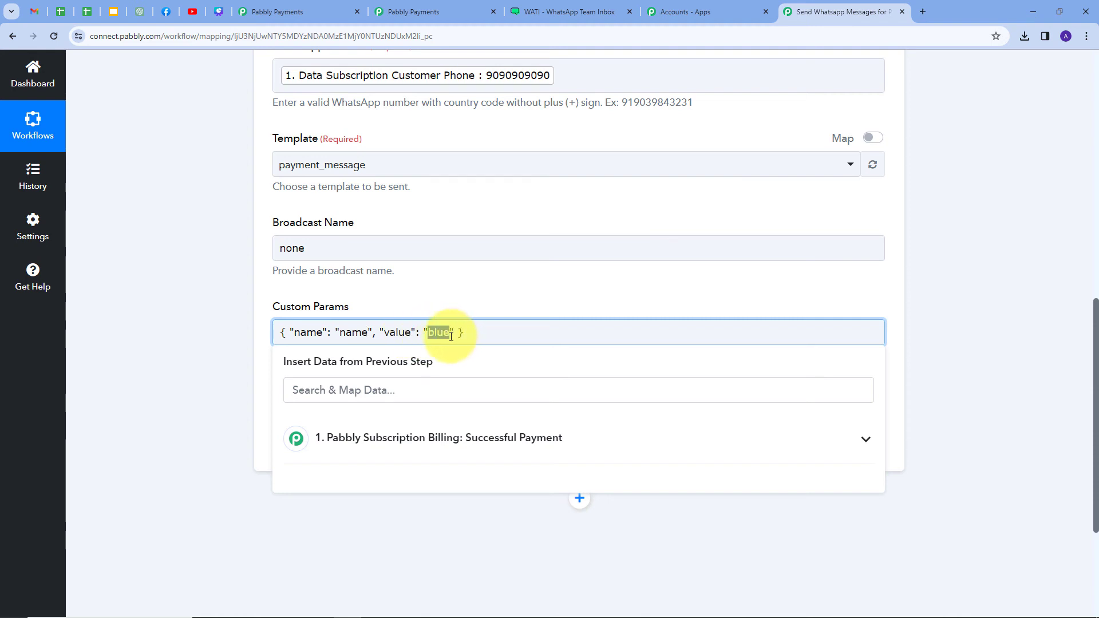
key(BackSpace)
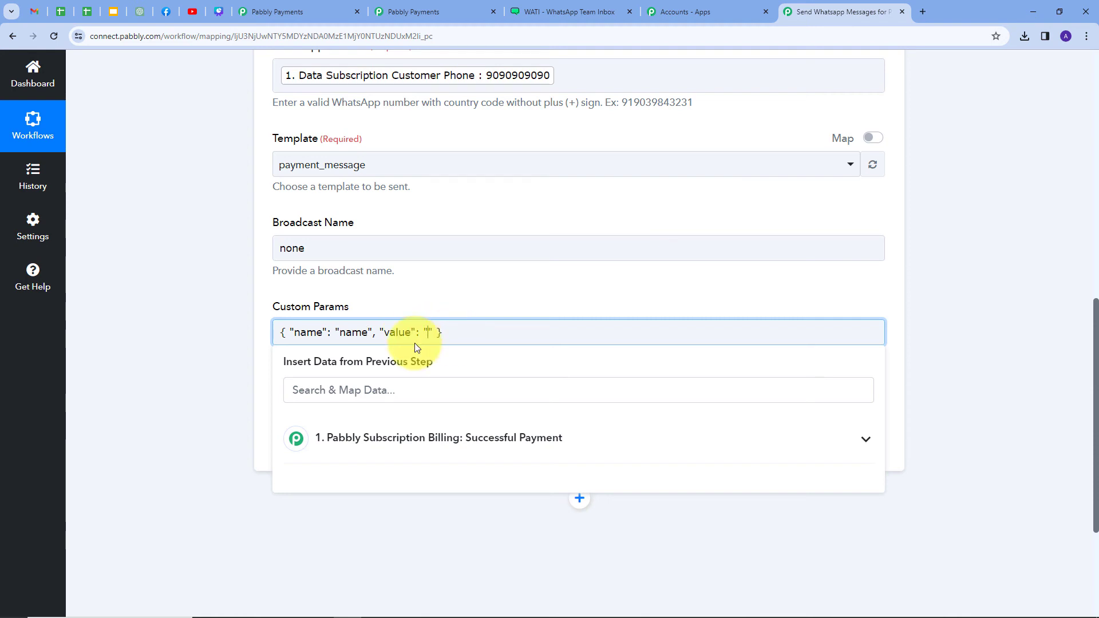
click(448, 438)
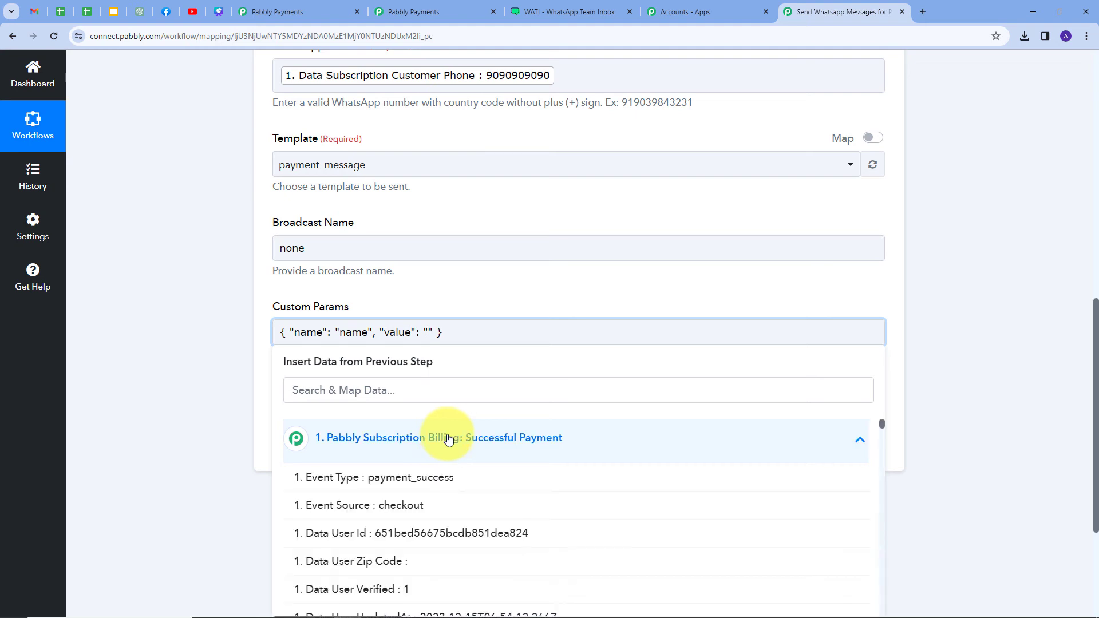
click(427, 388)
text(irs)
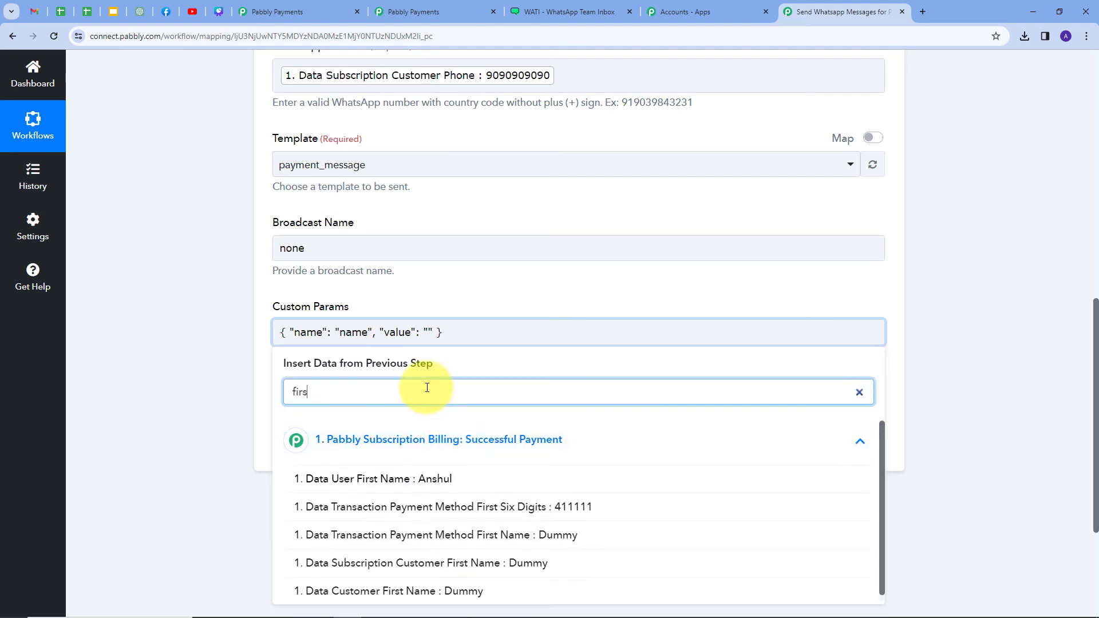
scroll(484, 429, down, 2)
click(477, 423)
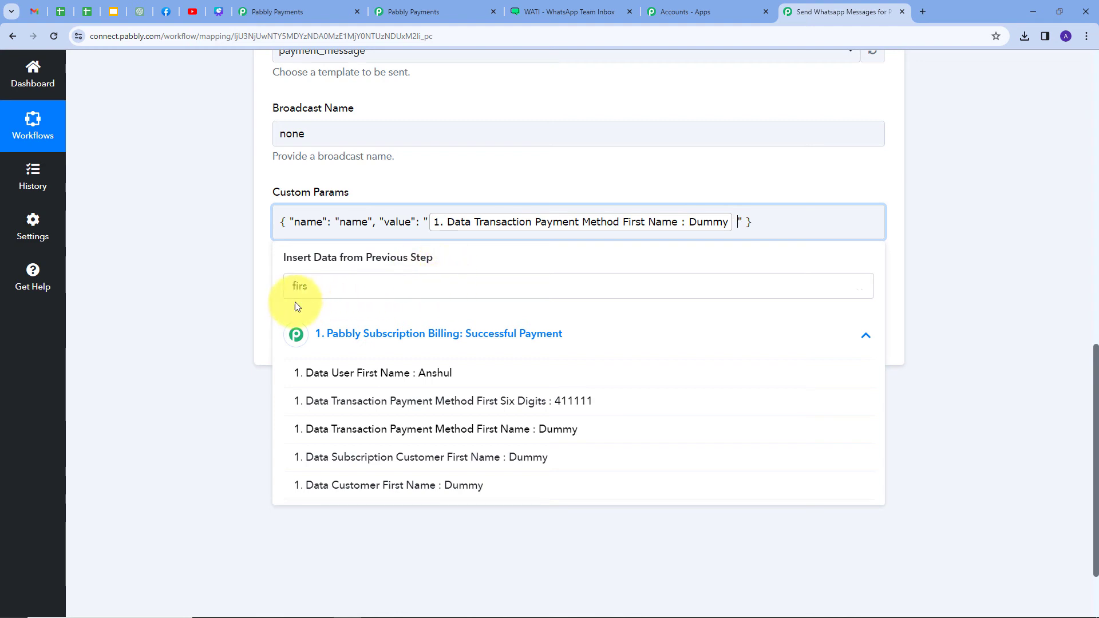
Step: Map the Successful Payment step's Data Subscription Customer Last Name after the first name inside the Custom Params value
double_click(298, 286)
key(BackSpace)
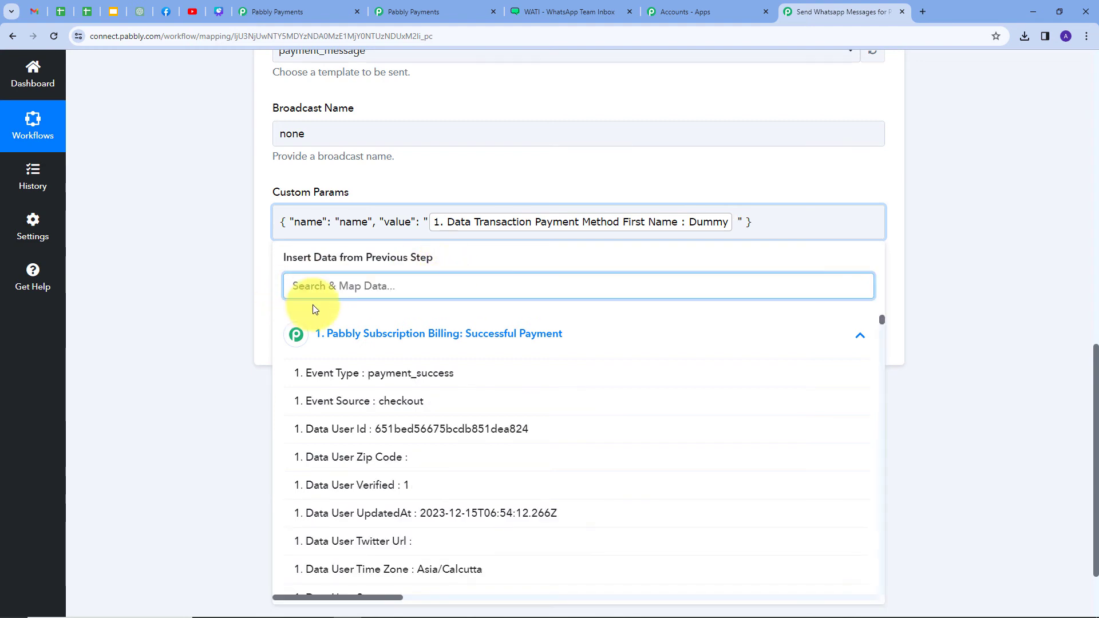
text(las)
click(435, 493)
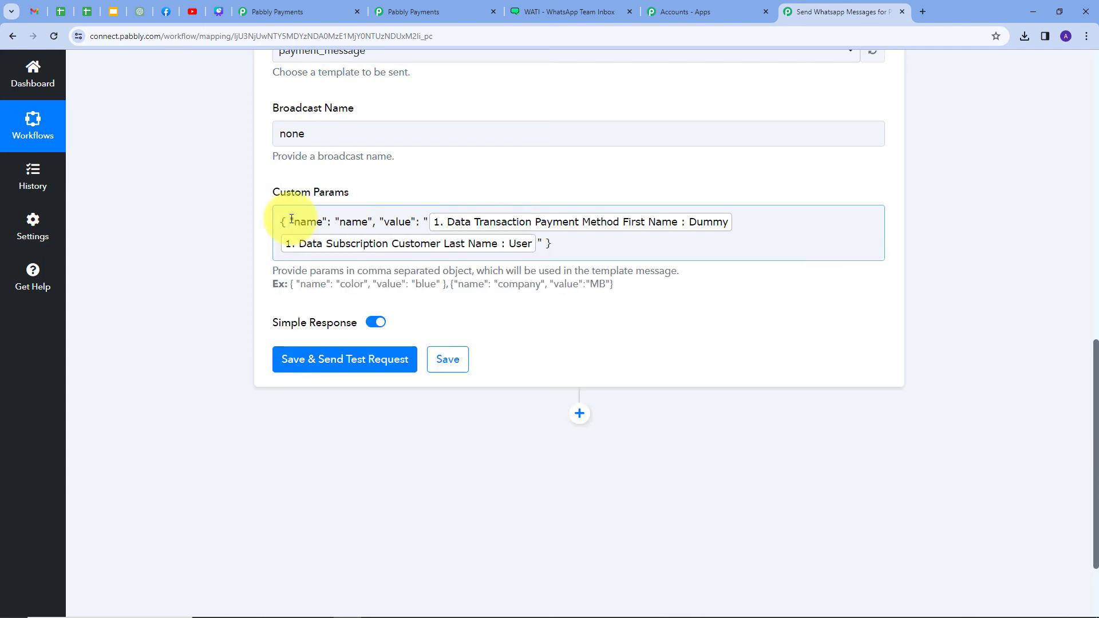
click(270, 198)
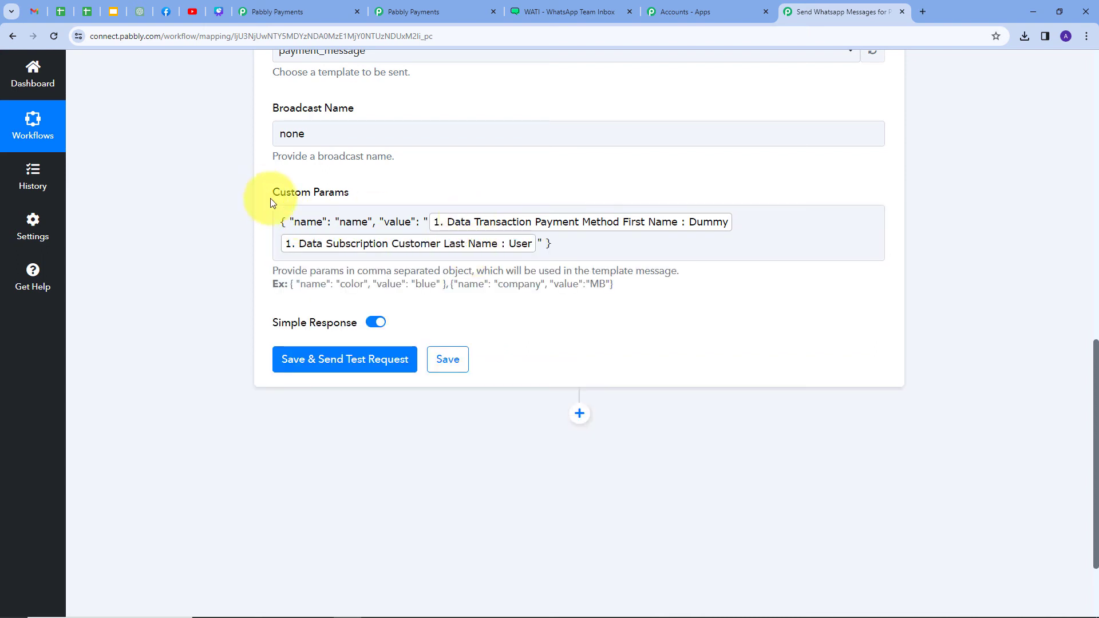
click(293, 240)
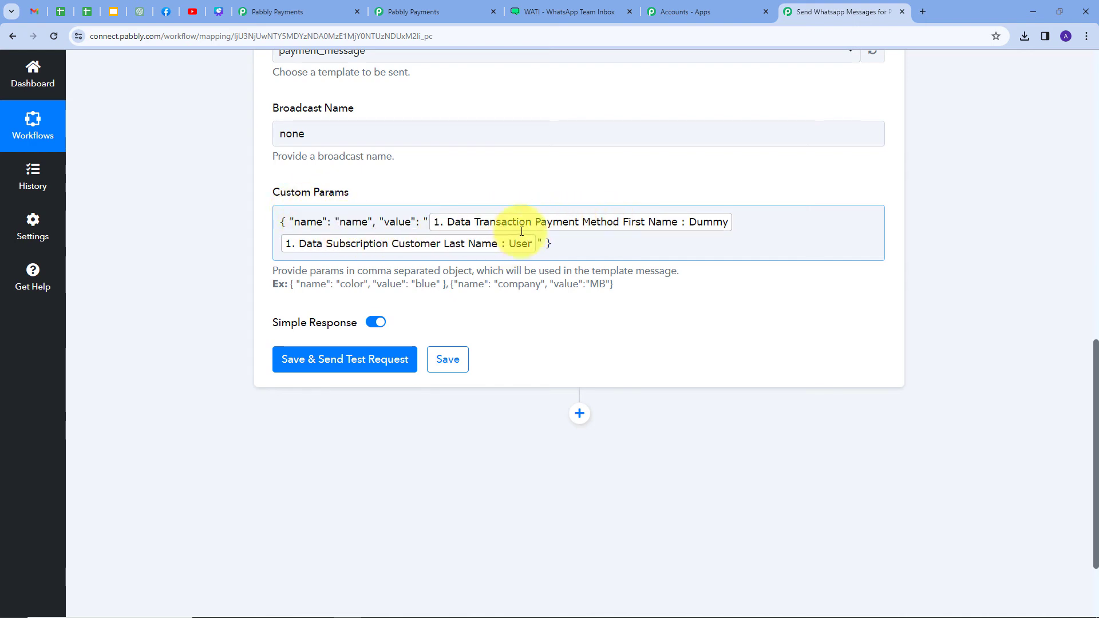
text(")
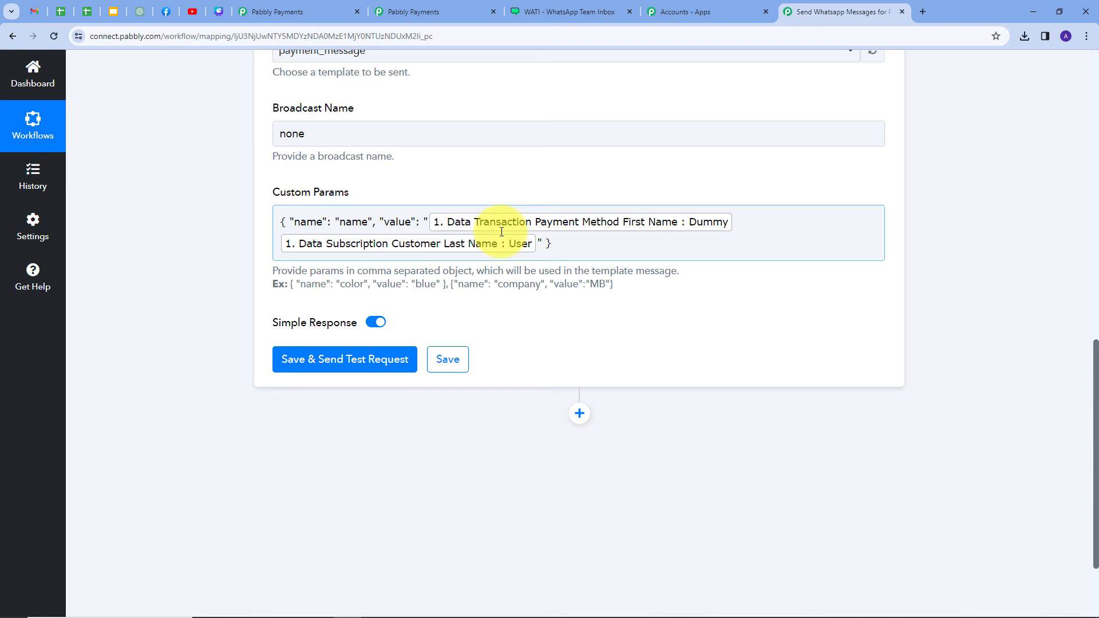
click(560, 244)
text(,)
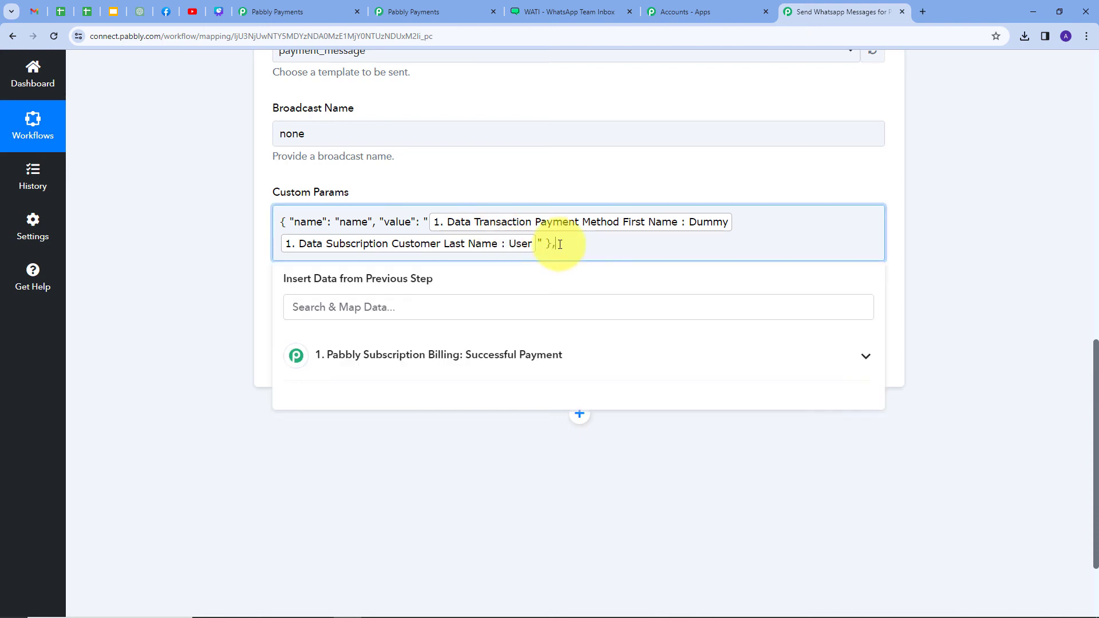
drag(451, 285, 615, 284)
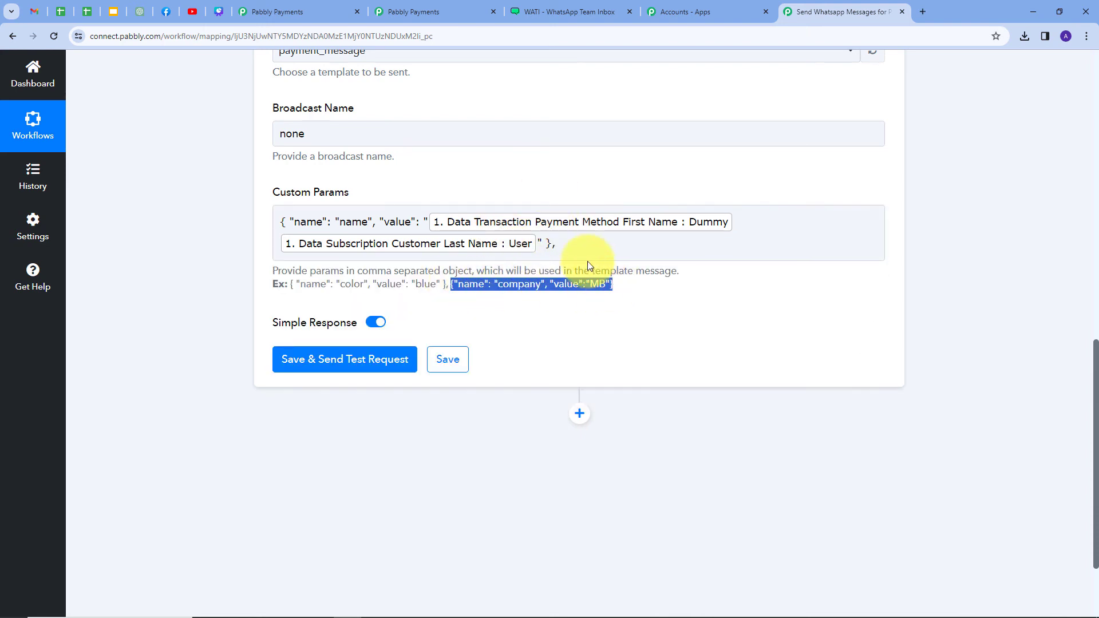
click(567, 244)
key(BackSpace)
click(451, 284)
Step: Save the WATI Send Template Message action with a test request and review the response it receives
scroll(426, 241, up, 4)
scroll(423, 243, up, 1)
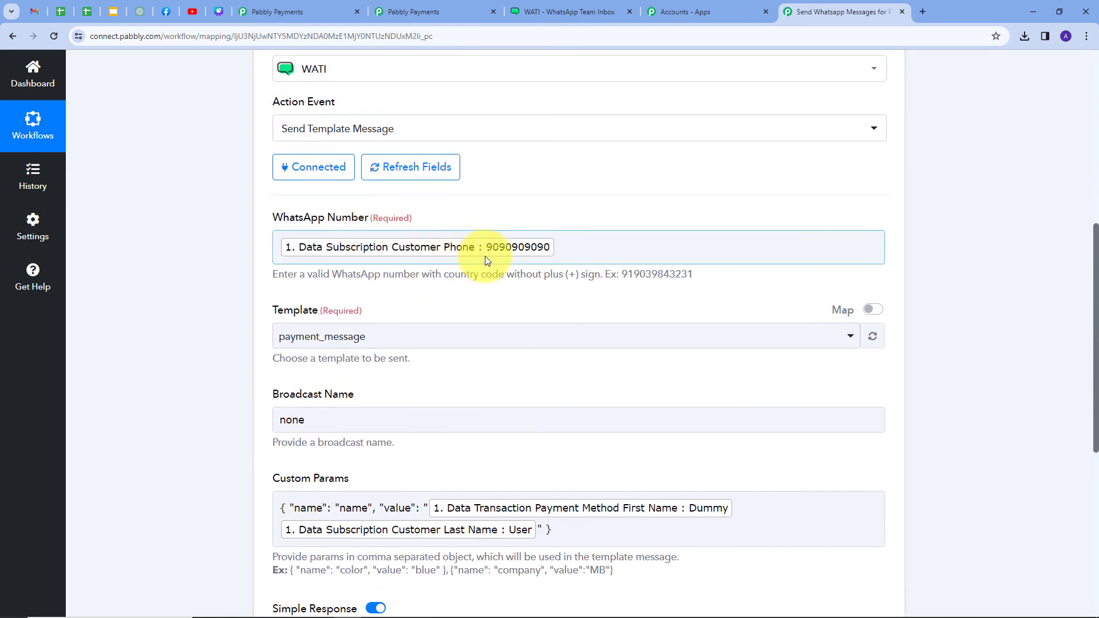
scroll(485, 256, down, 4)
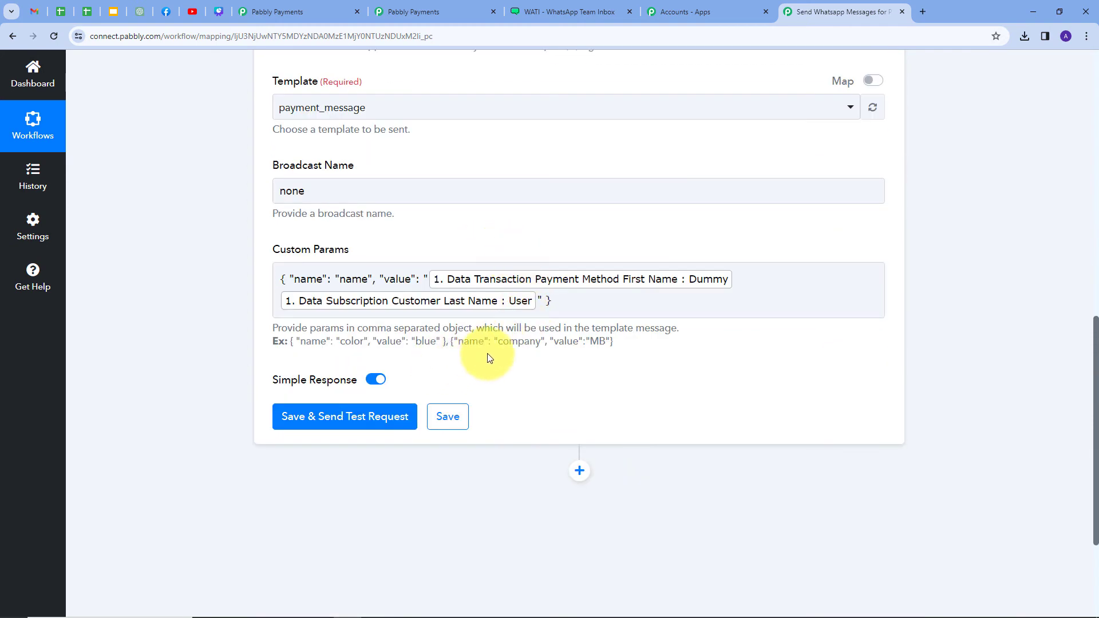
click(319, 423)
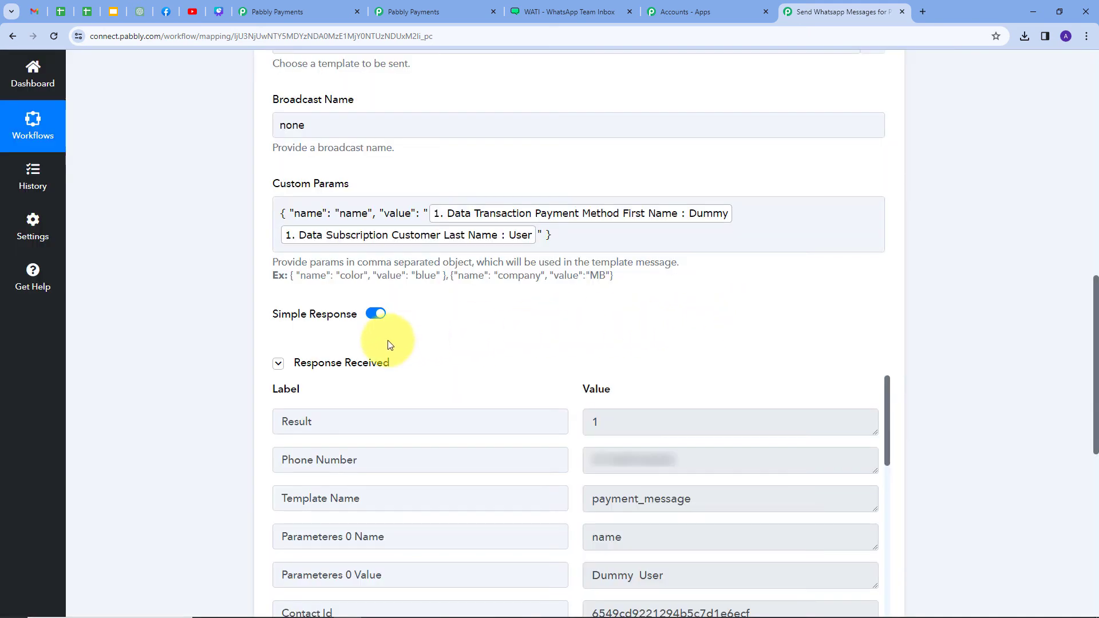
scroll(717, 332, down, 2)
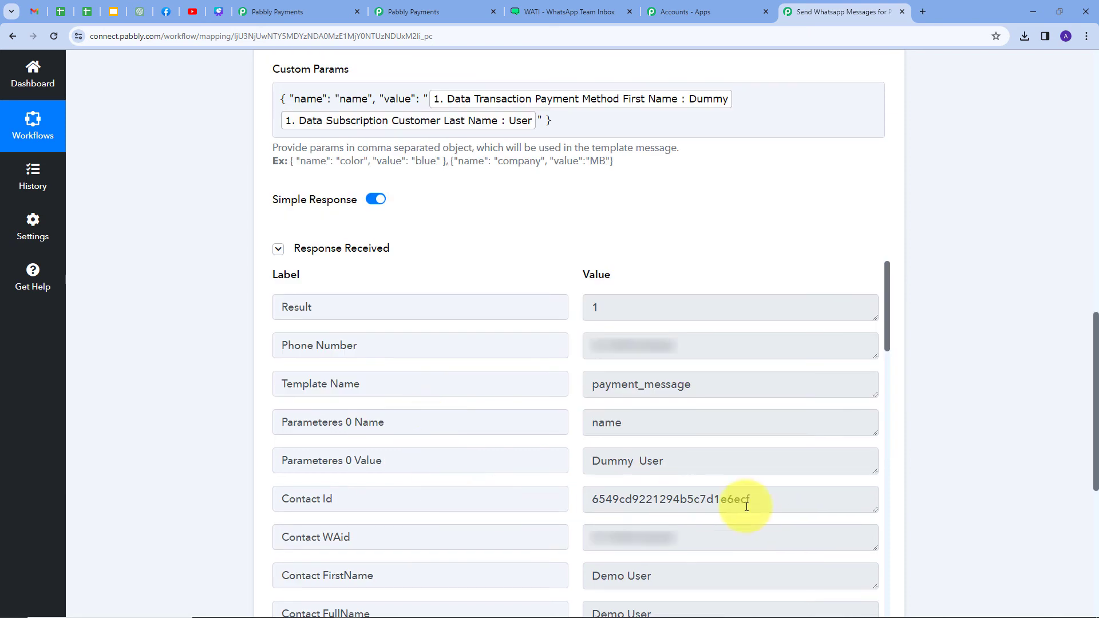
drag(780, 498, 568, 504)
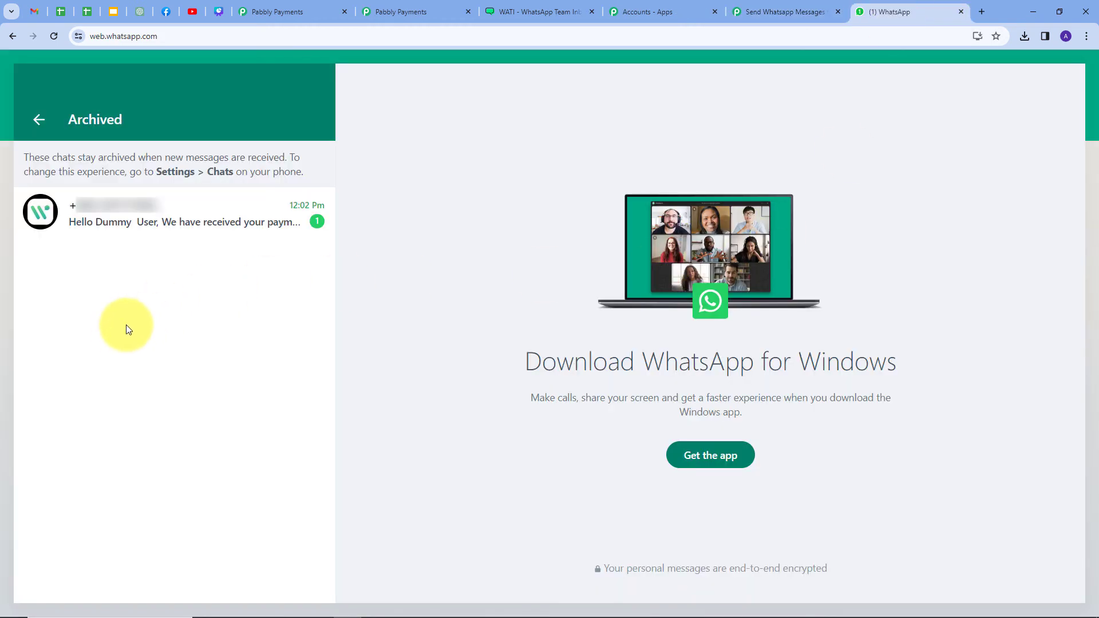
Step: Read the test payment message in WhatsApp Web's archived chat and return to the Pabbly Connect workflow
click(150, 219)
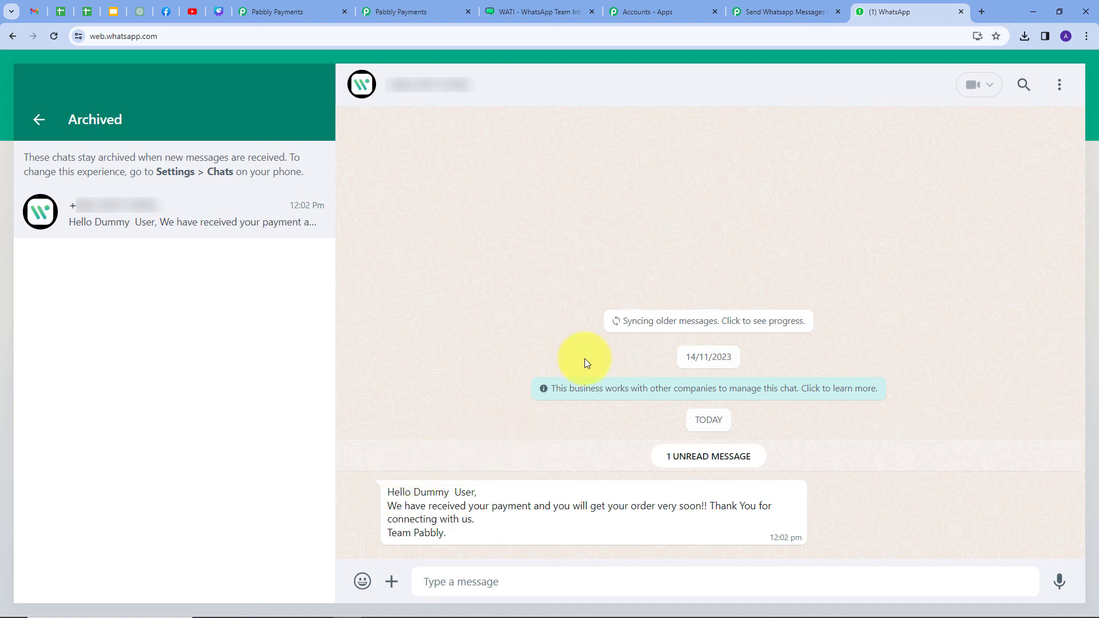
click(784, 11)
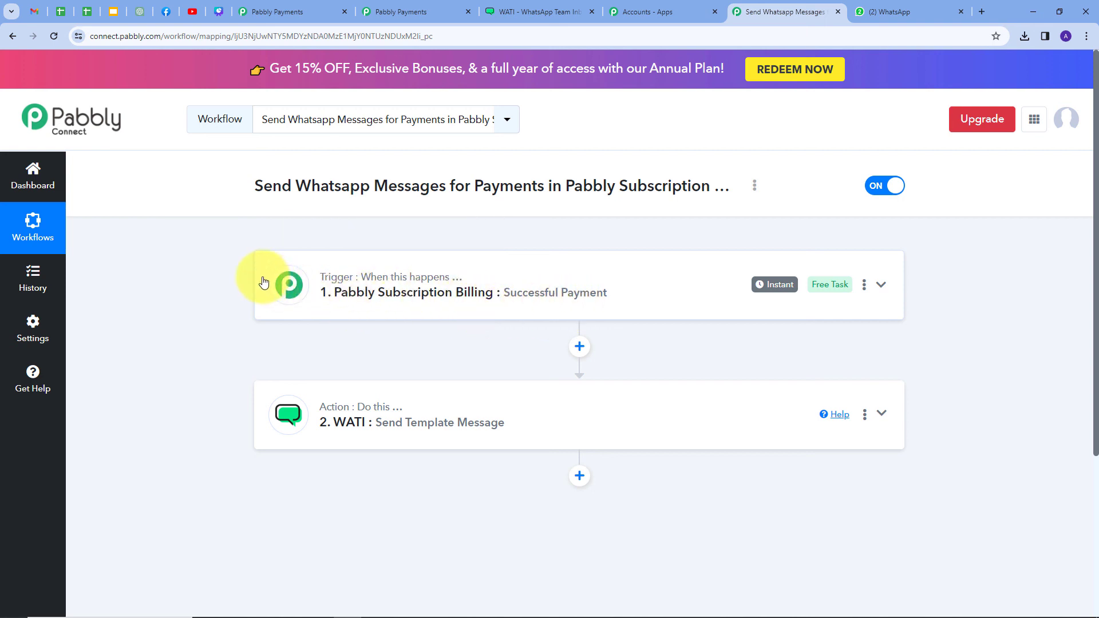
mouse_move(344, 416)
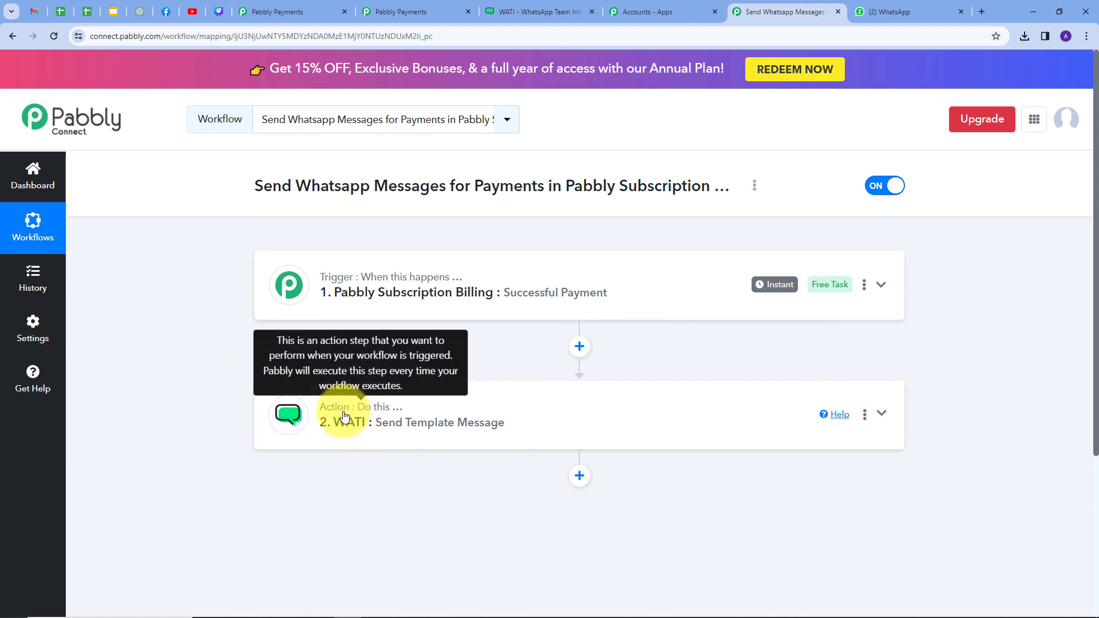